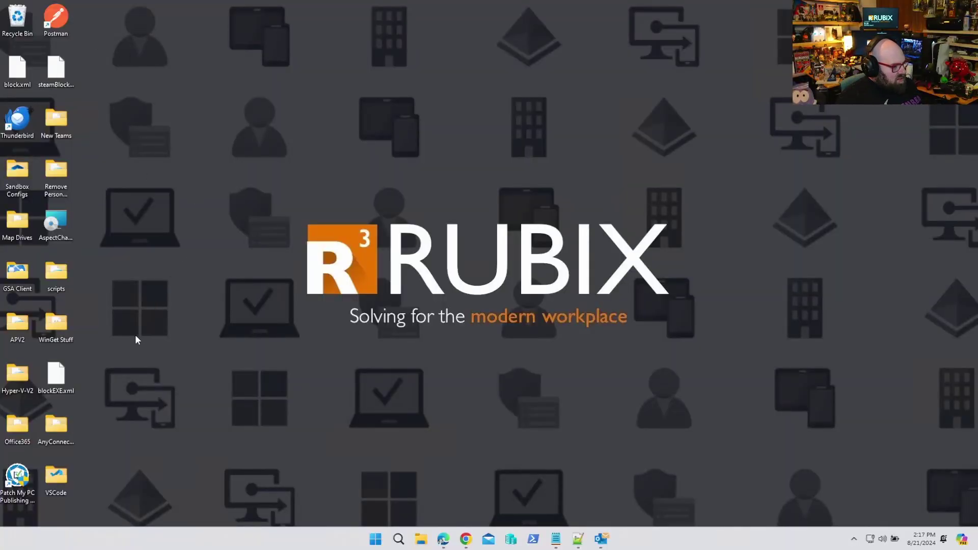
Step: Open the VSCode folder on the desktop to view the installer file inside
{"action": "double_click", "coordinate": [55, 479]}
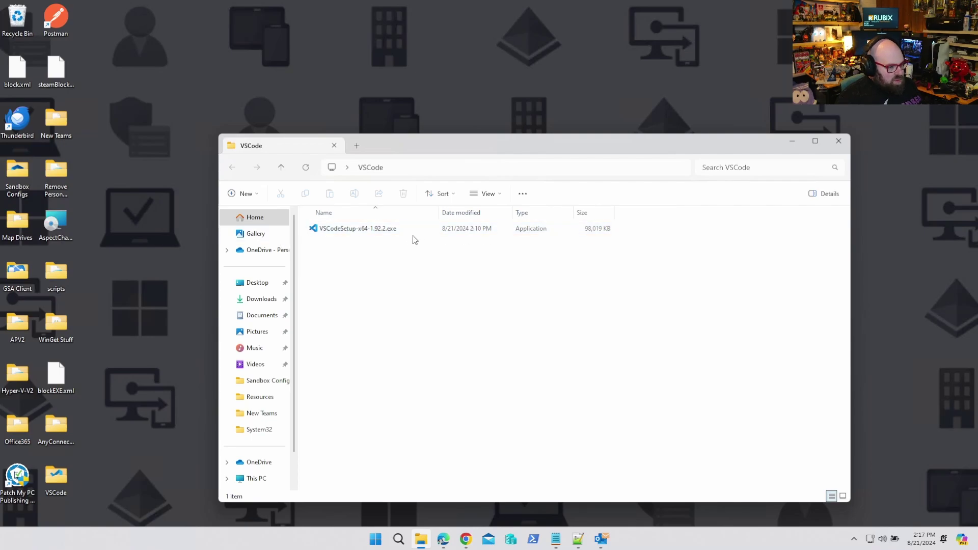
{"action": "left_click_drag", "start_coordinate": [437, 145], "coordinate": [381, 111]}
Step: Switch to Chrome and open the properties of the Cisco Jabber Windows app in the Intune admin center
{"action": "left_click", "coordinate": [465, 539]}
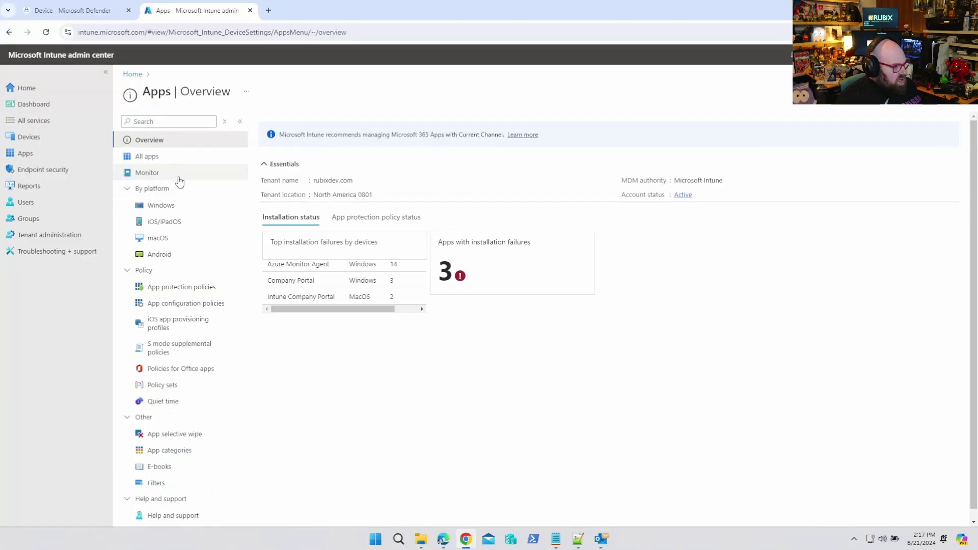
{"action": "left_click", "coordinate": [182, 209]}
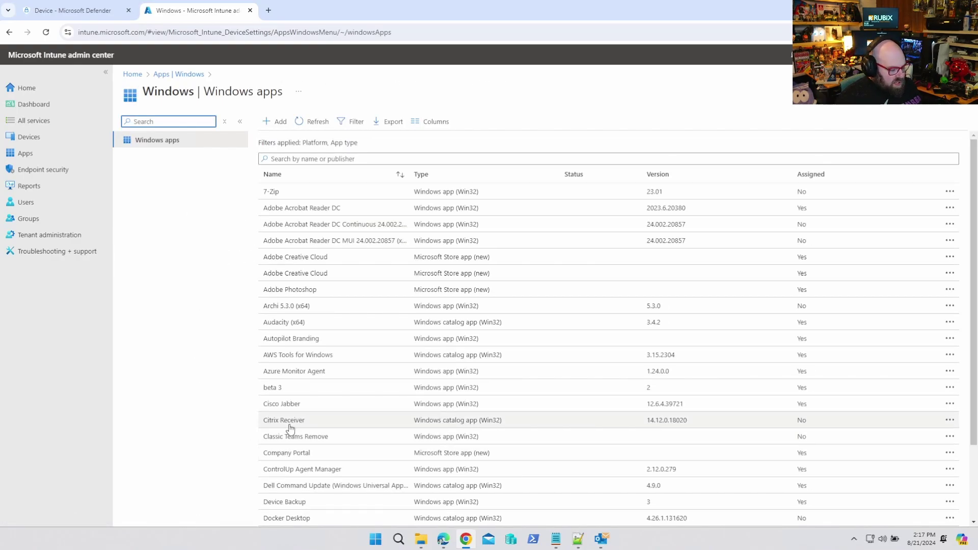
{"action": "left_click", "coordinate": [283, 403]}
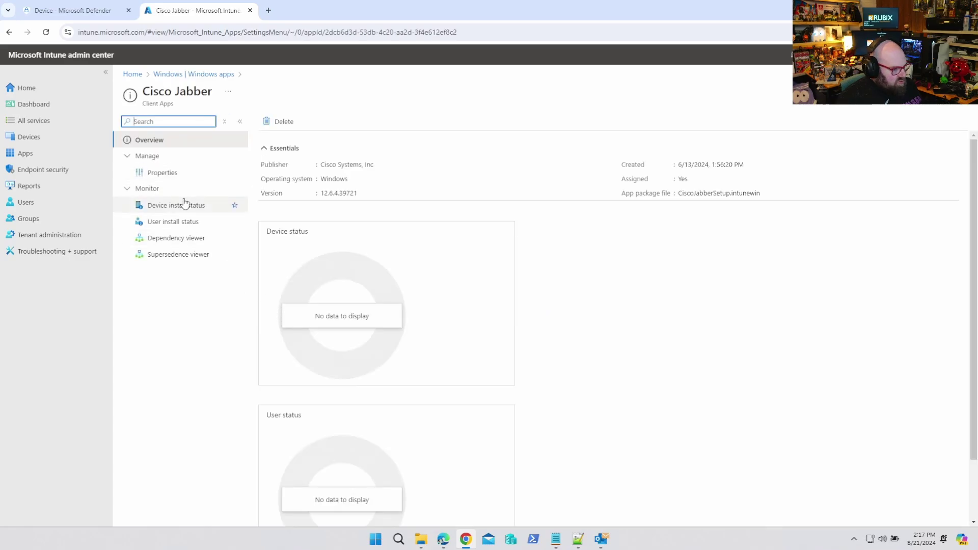
{"action": "left_click", "coordinate": [164, 173]}
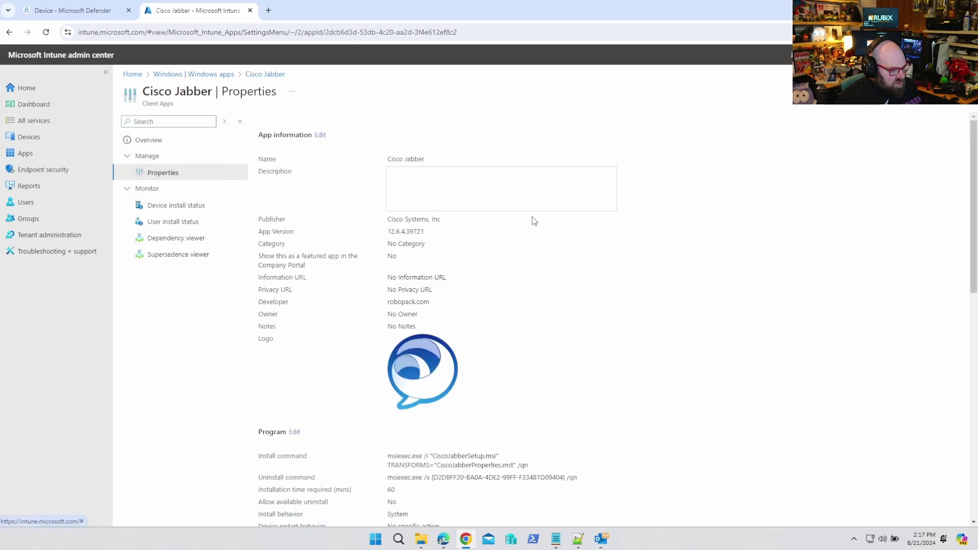
Step: Review the install command, uninstall command and remaining program settings in Cisco Jabber's properties
{"action": "scroll", "coordinate": [534, 323], "scroll_direction": "down", "scroll_amount": 1}
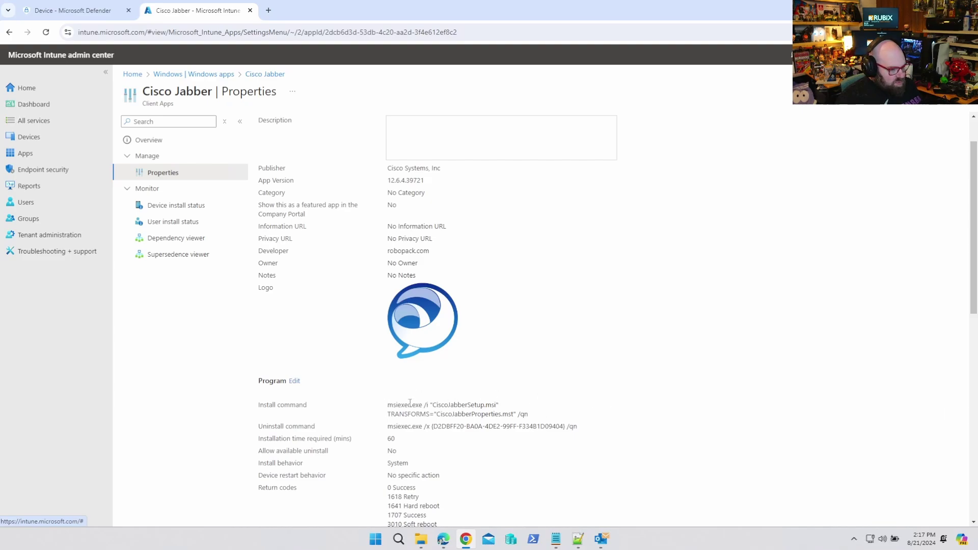
{"action": "left_click_drag", "start_coordinate": [387, 406], "coordinate": [551, 414]}
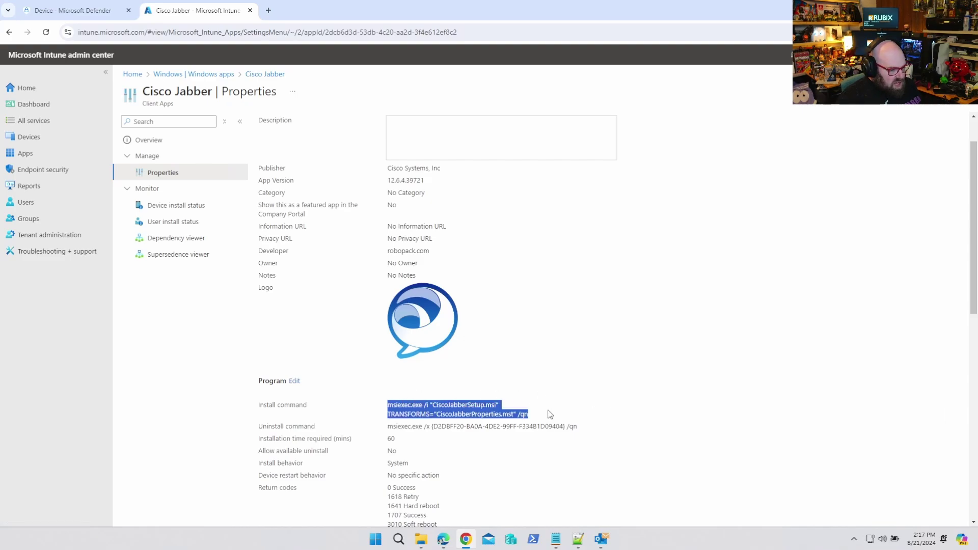
{"action": "left_click", "coordinate": [621, 436]}
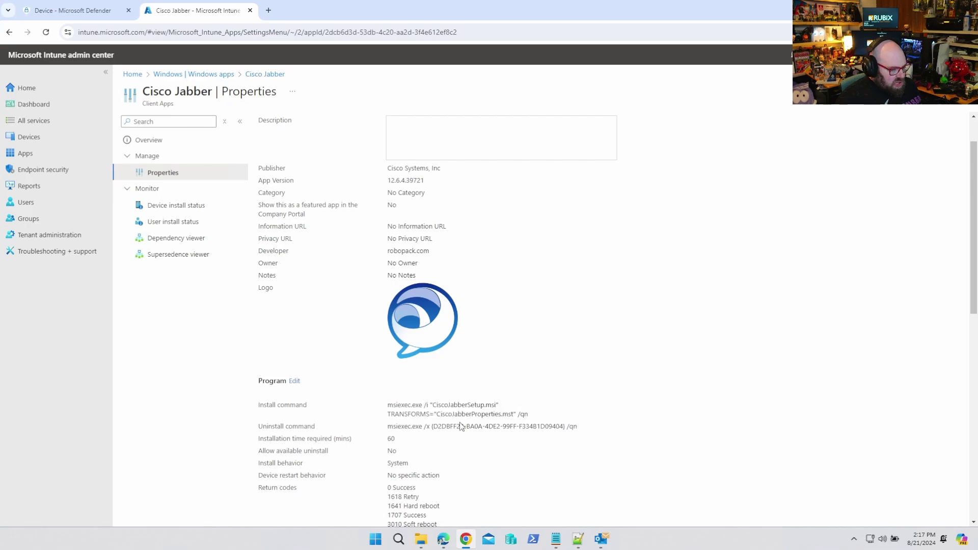
{"action": "scroll", "coordinate": [527, 422], "scroll_direction": "down", "scroll_amount": 1}
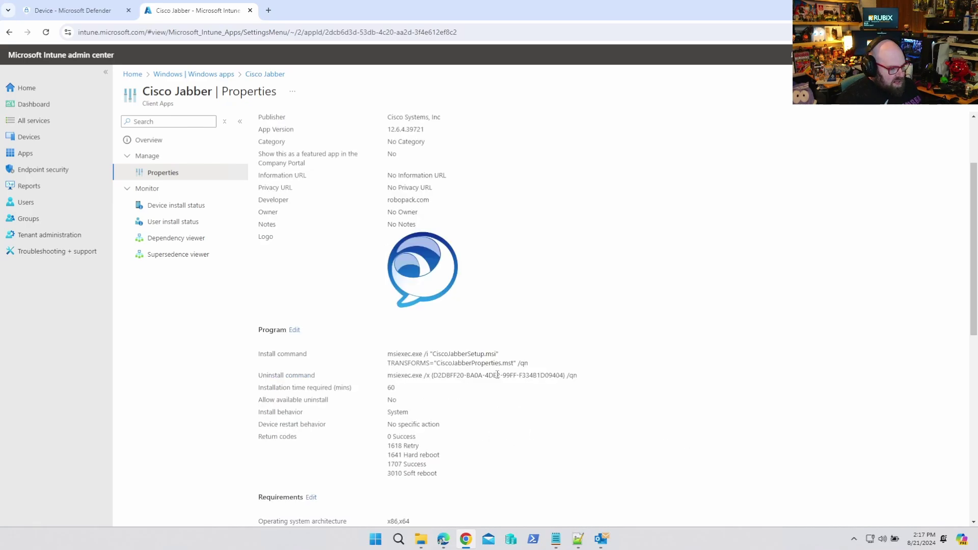
{"action": "scroll", "coordinate": [497, 377], "scroll_direction": "down", "scroll_amount": 3}
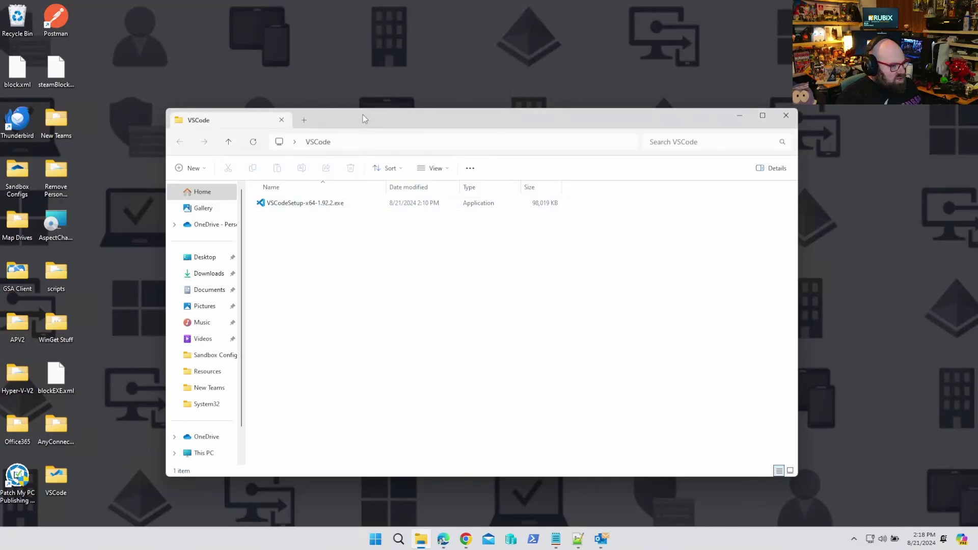
Step: Return to the VSCode folder window, select VSCodeSetup-x64-1.92.2.exe and minimize the window
{"action": "left_click_drag", "start_coordinate": [363, 115], "coordinate": [404, 106]}
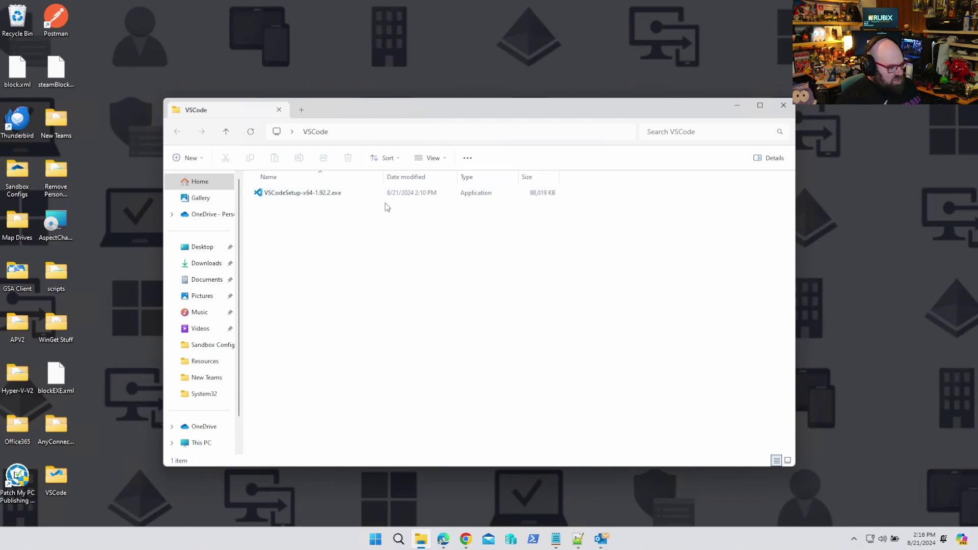
{"action": "left_click", "coordinate": [367, 193]}
{"action": "left_click_drag", "start_coordinate": [345, 99], "coordinate": [465, 109]}
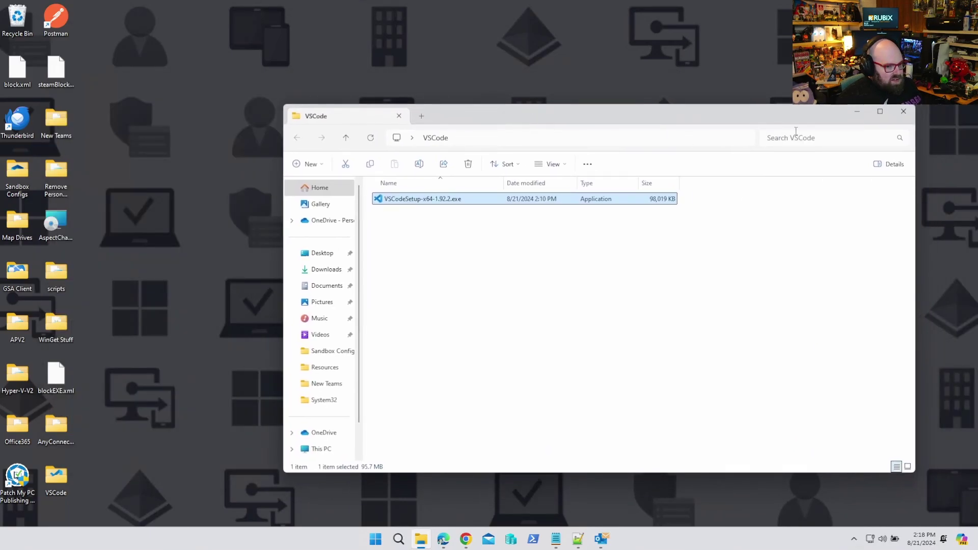
{"action": "left_click", "coordinate": [856, 111]}
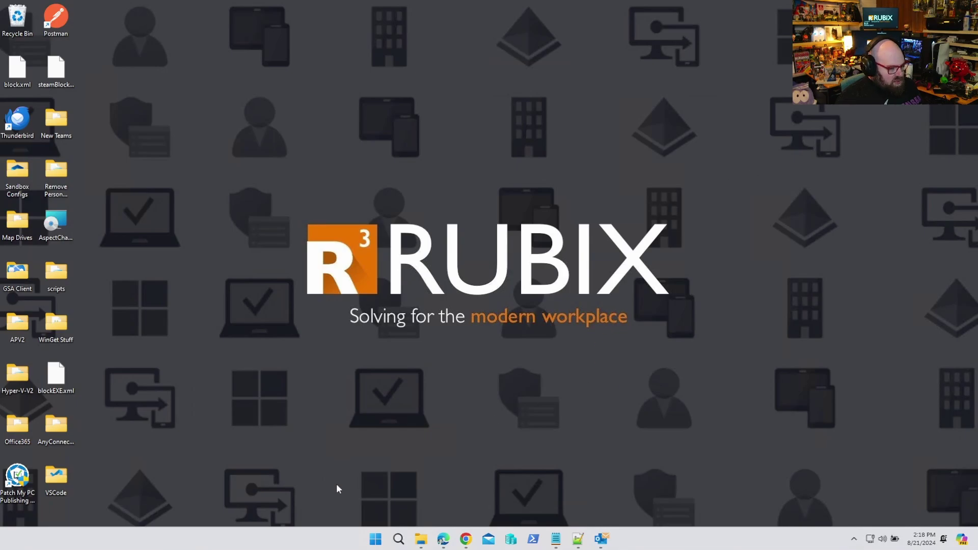
Step: Launch Windows Sandbox and copy the VSCode folder from the host desktop to the sandbox desktop
{"action": "left_click", "coordinate": [371, 536]}
{"action": "type", "text": "s"}
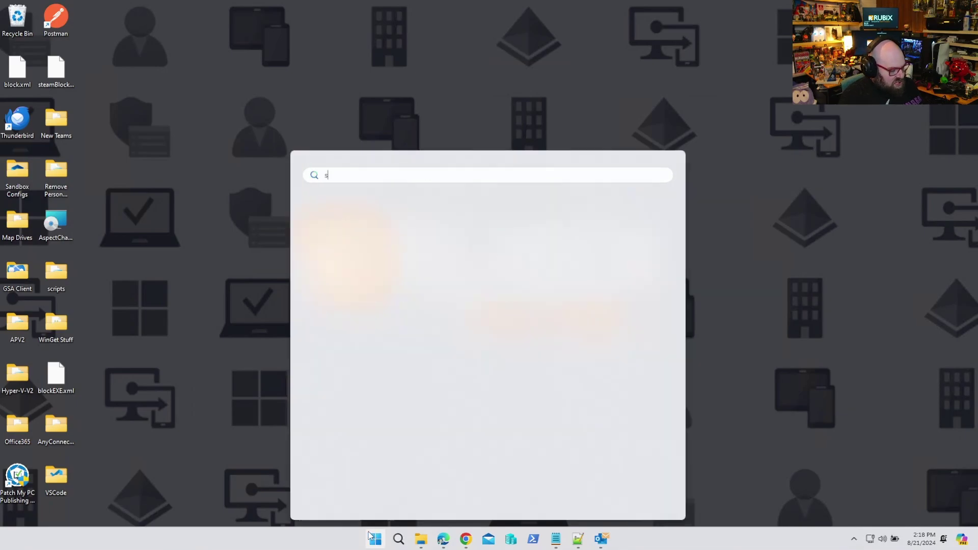
{"action": "type", "text": "andbox"}
{"action": "key", "text": "Return"}
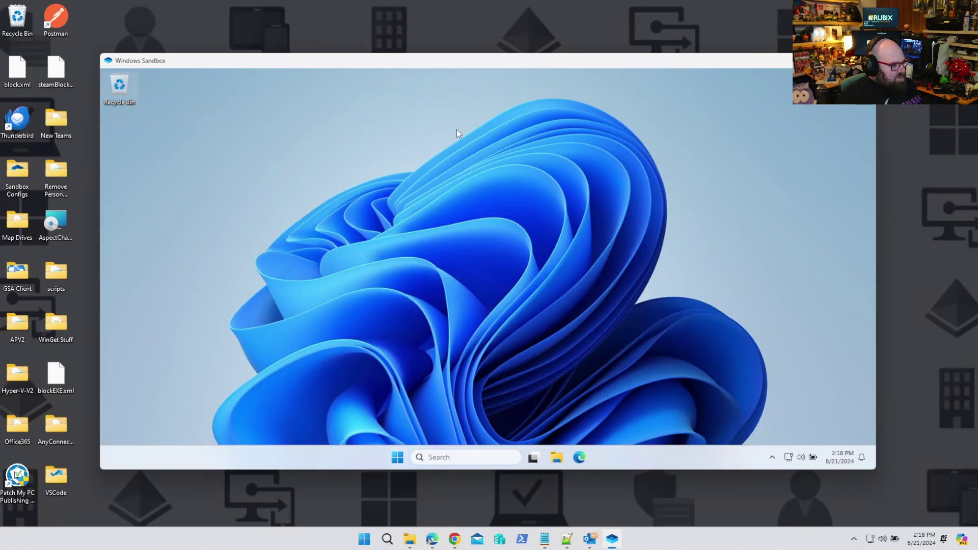
{"action": "left_click", "coordinate": [75, 483]}
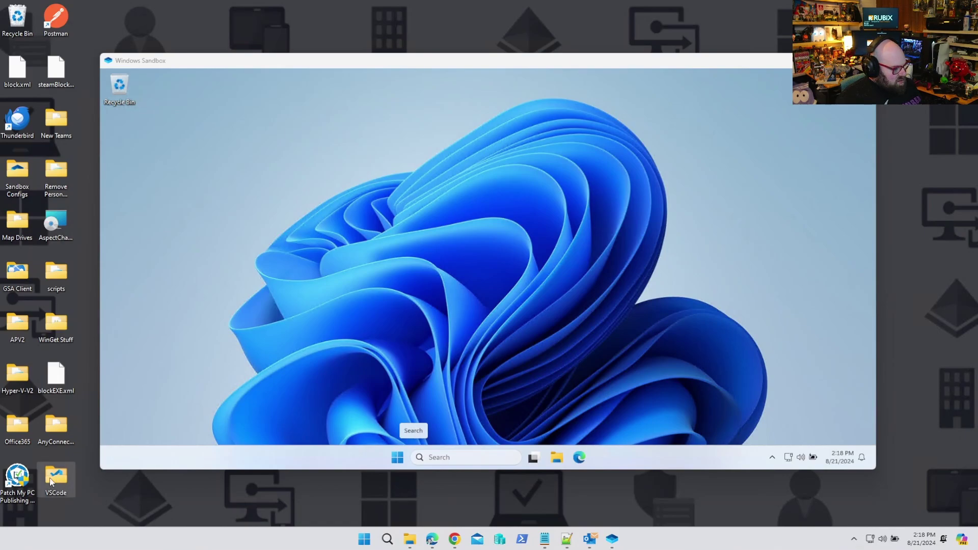
{"action": "left_click", "coordinate": [172, 152]}
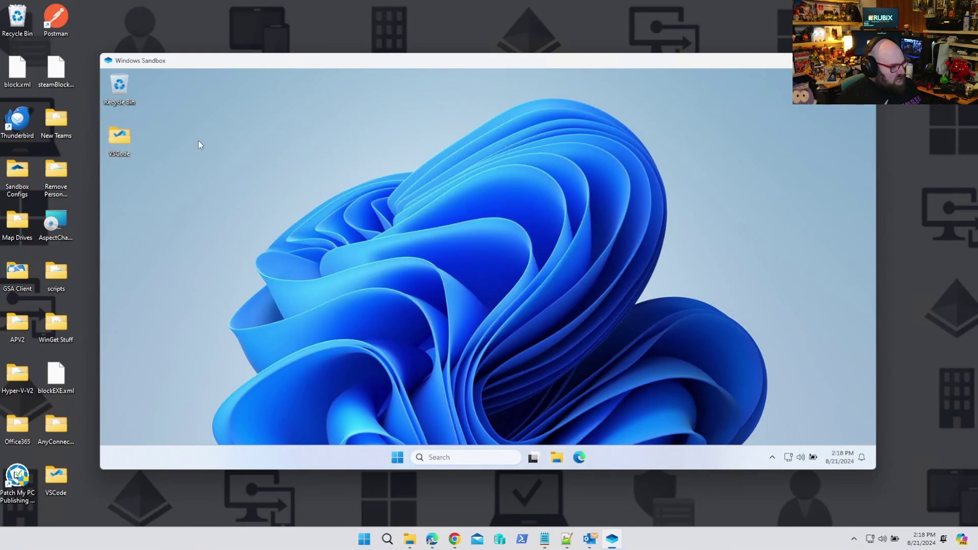
Step: Open a command prompt inside the sandbox and change the directory to Desktop\VSCode
{"action": "left_click", "coordinate": [396, 461]}
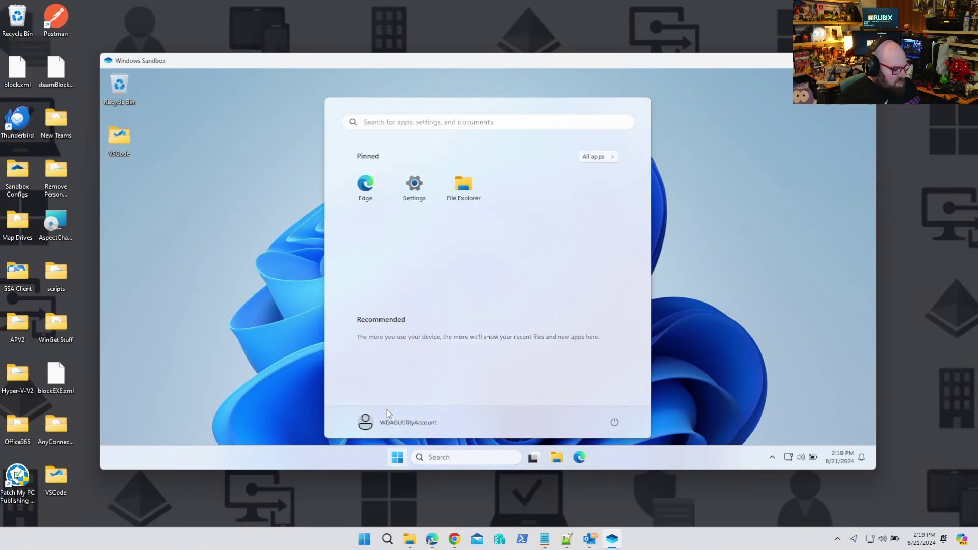
{"action": "type", "text": "cmd"}
{"action": "key", "text": "Return"}
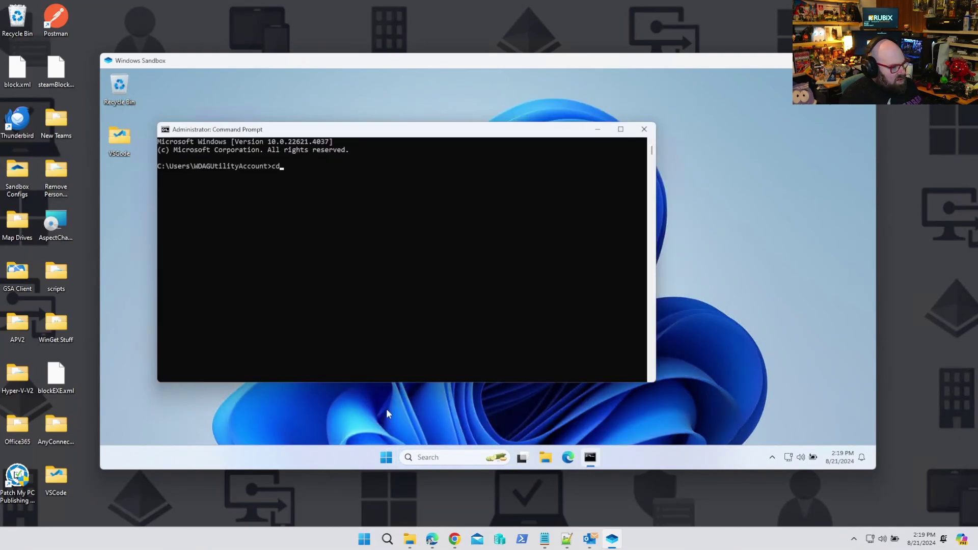
{"action": "type", "text": "cd D"}
{"action": "key", "text": "Tab"}
{"action": "type", "text": "\\VSCode"}
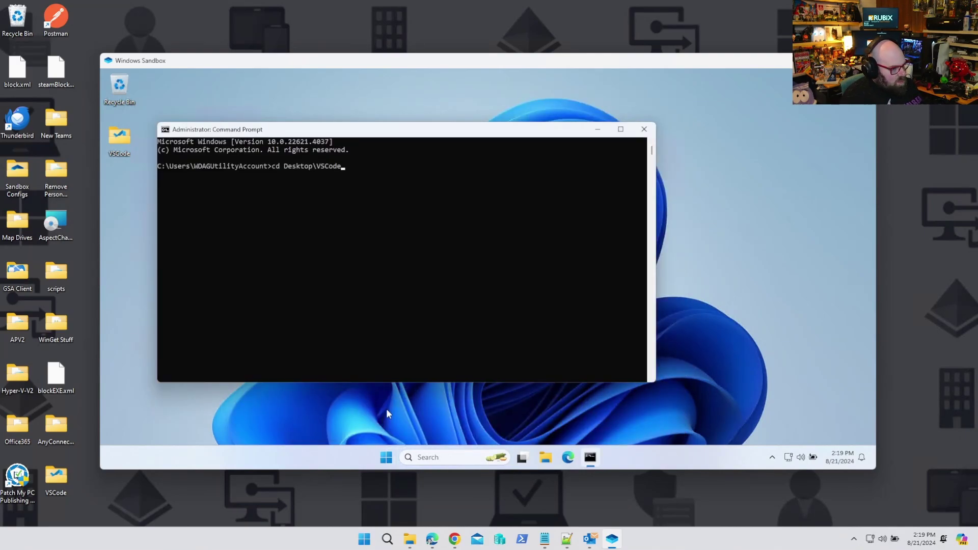
{"action": "key", "text": "Return"}
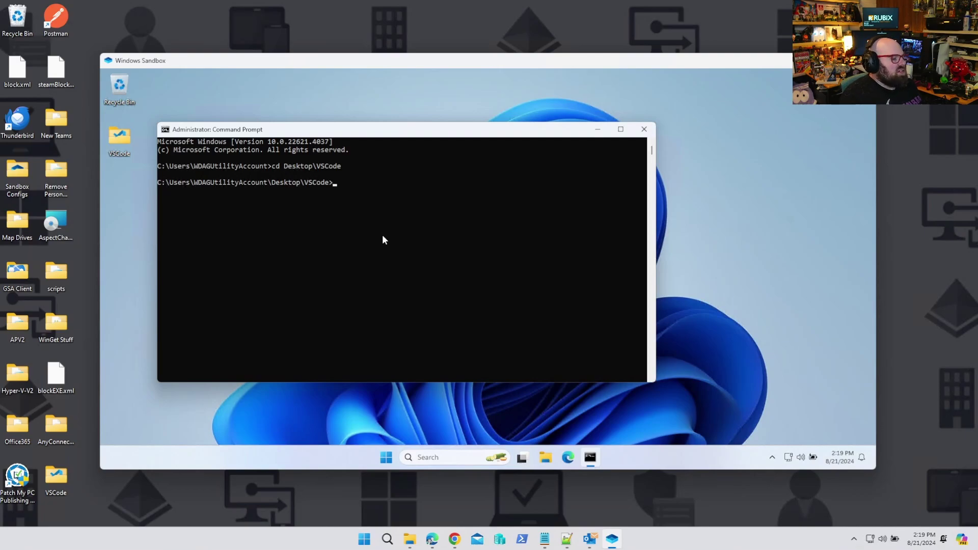
Step: Run VSCodeSetup-x64-1.92.2.exe with /help, review the setup parameters and move the dialog clear of the command prompt
{"action": "key", "text": "Tab"}
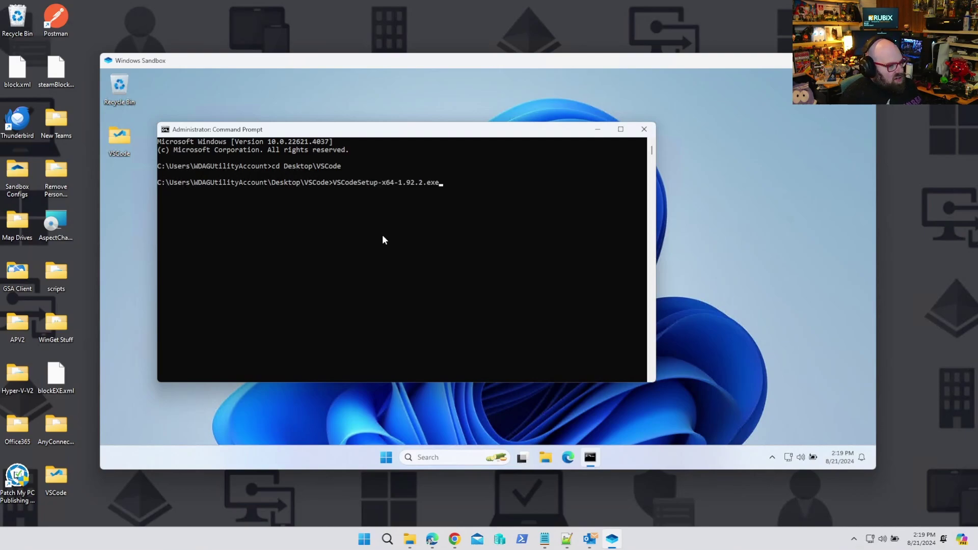
{"action": "type", "text": "/help"}
{"action": "key", "text": "Return"}
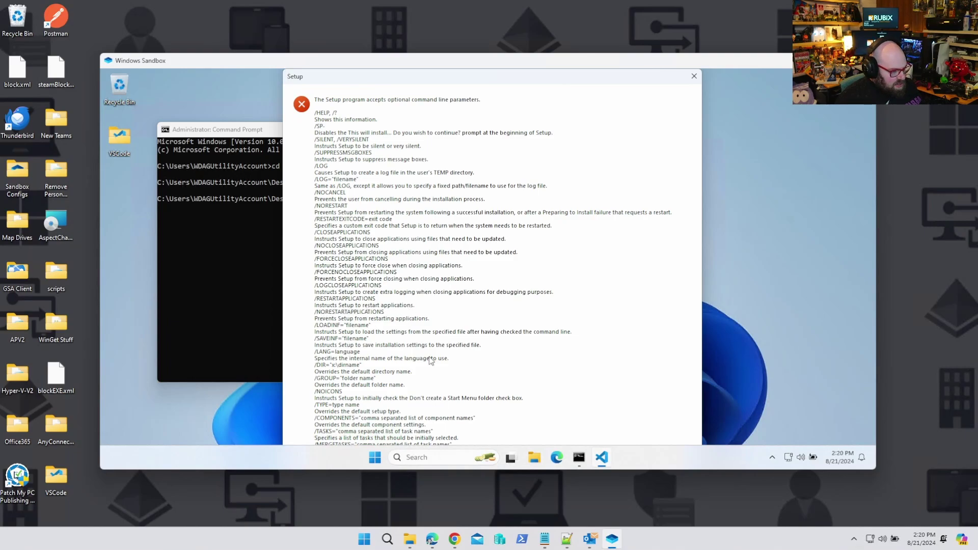
{"action": "mouse_move", "coordinate": [380, 76]}
{"action": "left_mouse_down"}
{"action": "mouse_move", "coordinate": [396, 94]}
{"action": "mouse_move", "coordinate": [489, 54]}
{"action": "mouse_move", "coordinate": [470, 60]}
{"action": "mouse_move", "coordinate": [464, 75]}
{"action": "mouse_move", "coordinate": [362, 92]}
{"action": "mouse_move", "coordinate": [365, 76]}
{"action": "left_mouse_up"}
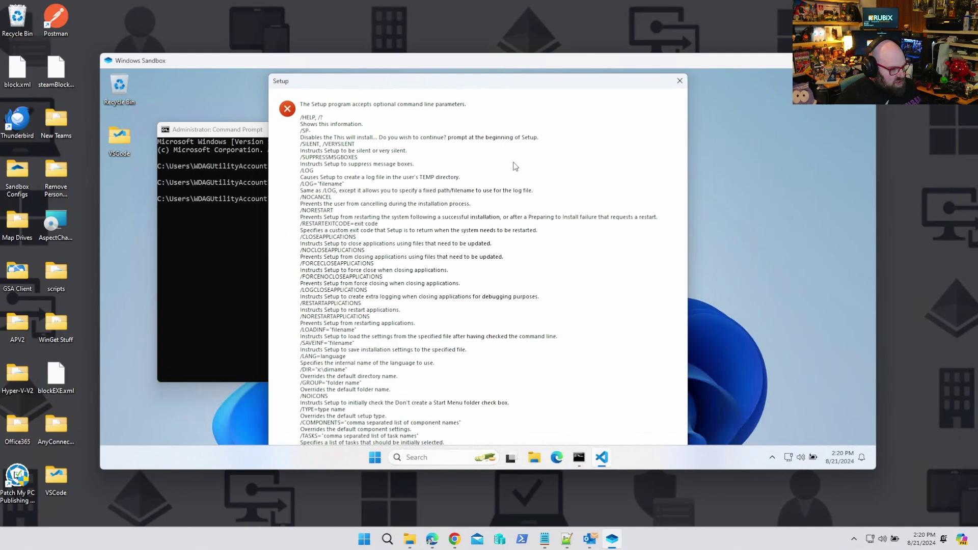
{"action": "left_click_drag", "start_coordinate": [362, 85], "coordinate": [511, 98]}
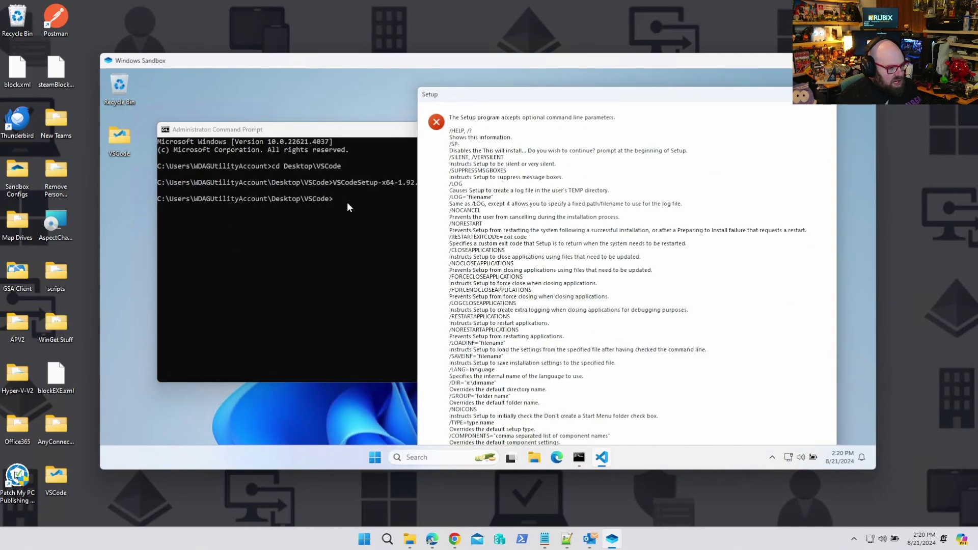
Step: Run VSCodeSetup-x64-1.92.2.exe with the /VERYSILENT parameter in the sandbox command prompt
{"action": "left_click", "coordinate": [379, 235]}
{"action": "key", "text": "Up"}
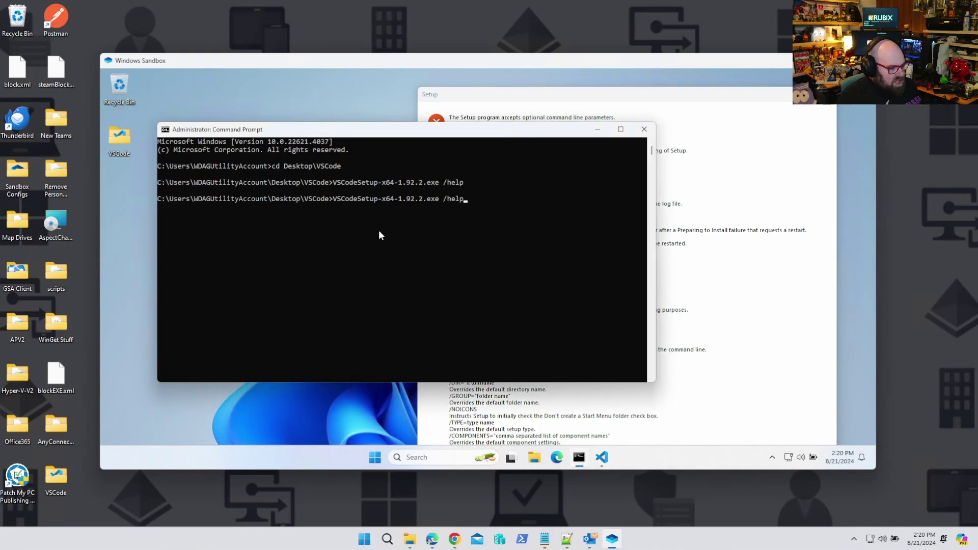
{"action": "key", "text": "BackSpace"}
{"action": "key", "text": "BackSpace"}
{"action": "key", "text": "BackSpace"}
{"action": "key", "text": "BackSpace"}
{"action": "key", "text": "BackSpace"}
{"action": "type", "text": "VERYSILENT"}
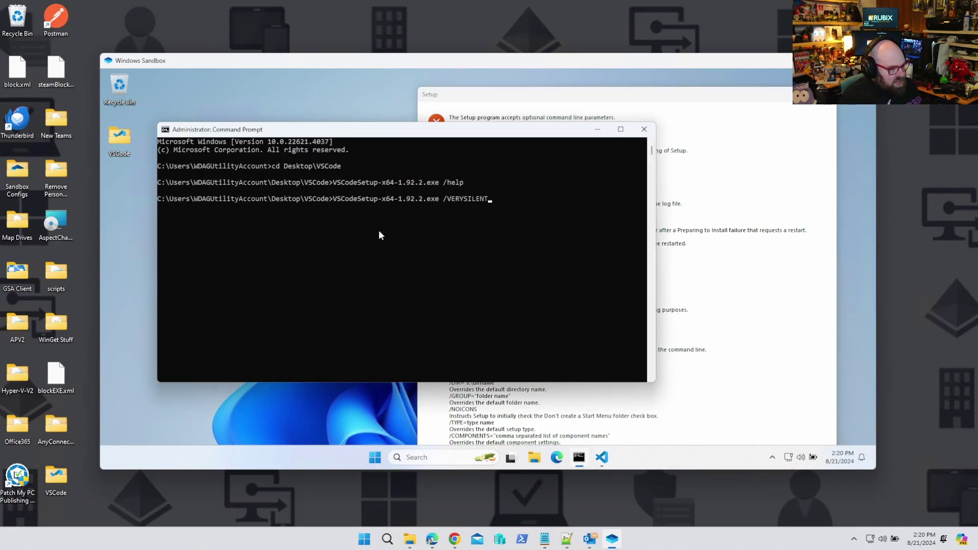
{"action": "key", "text": "Return"}
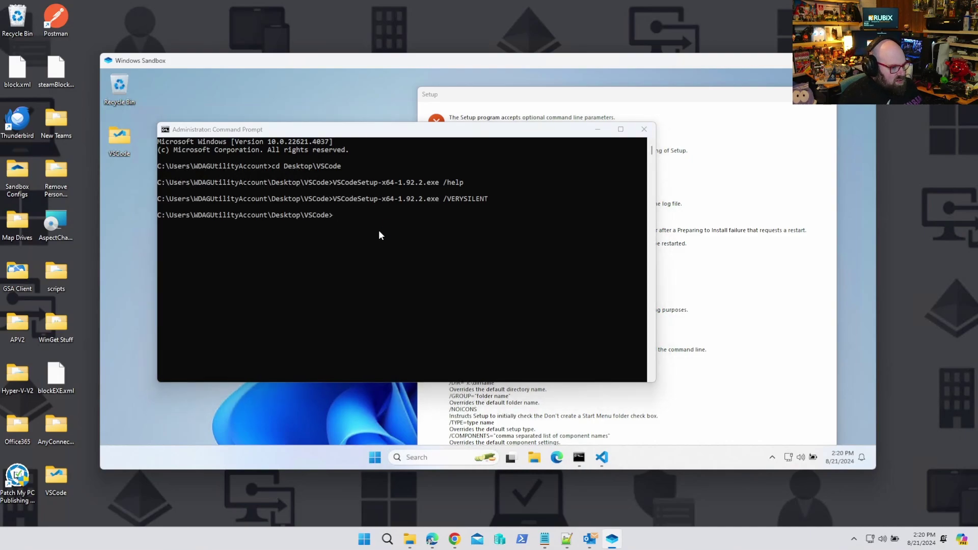
Step: Check the sandbox Start menu after the silent install, close the VS Code window and return to the command prompt
{"action": "left_click", "coordinate": [627, 372]}
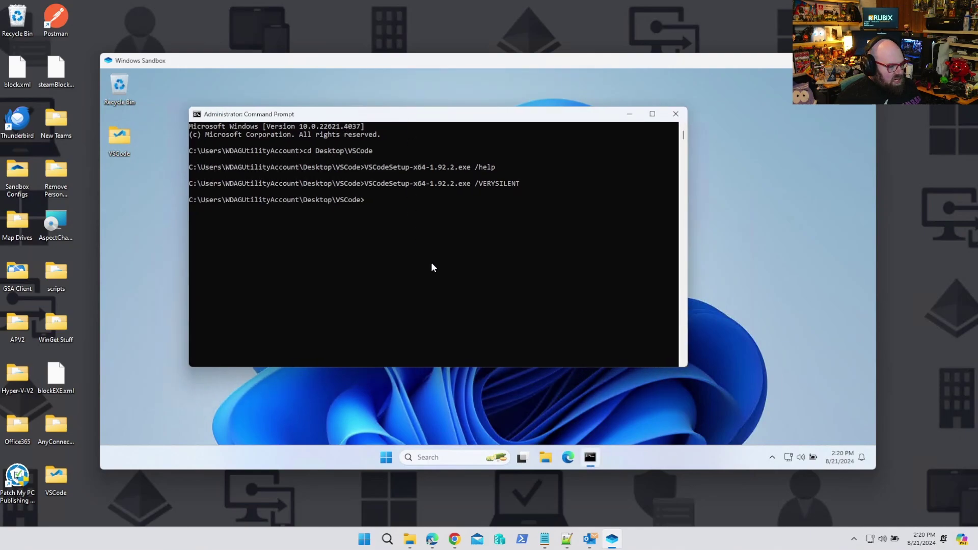
{"action": "left_click", "coordinate": [386, 457]}
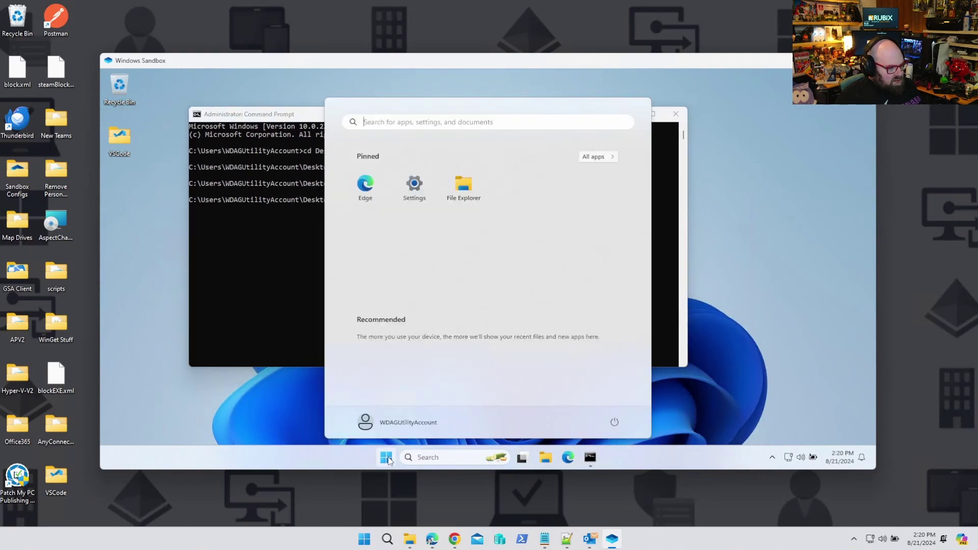
{"action": "left_click", "coordinate": [246, 236]}
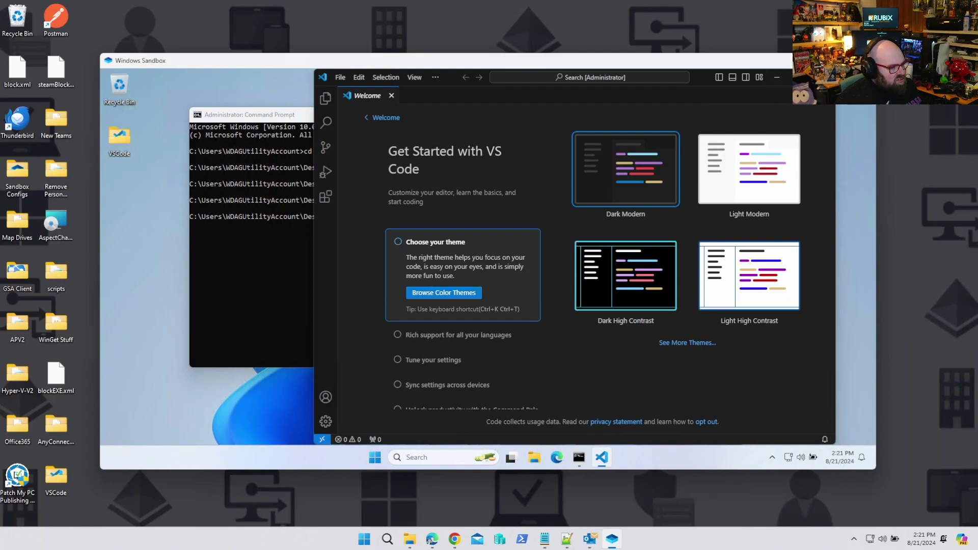
{"action": "key", "text": "alt+F4"}
{"action": "left_click", "coordinate": [334, 213]}
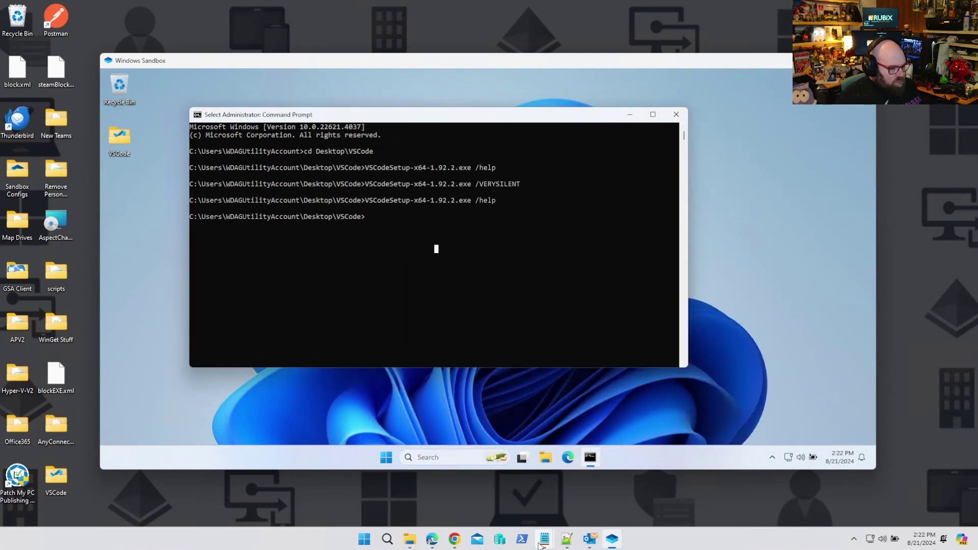
Step: Switch to the blank untitled document in Notepad on the host
{"action": "mouse_move", "coordinate": [545, 539]}
{"action": "left_click", "coordinate": [670, 492]}
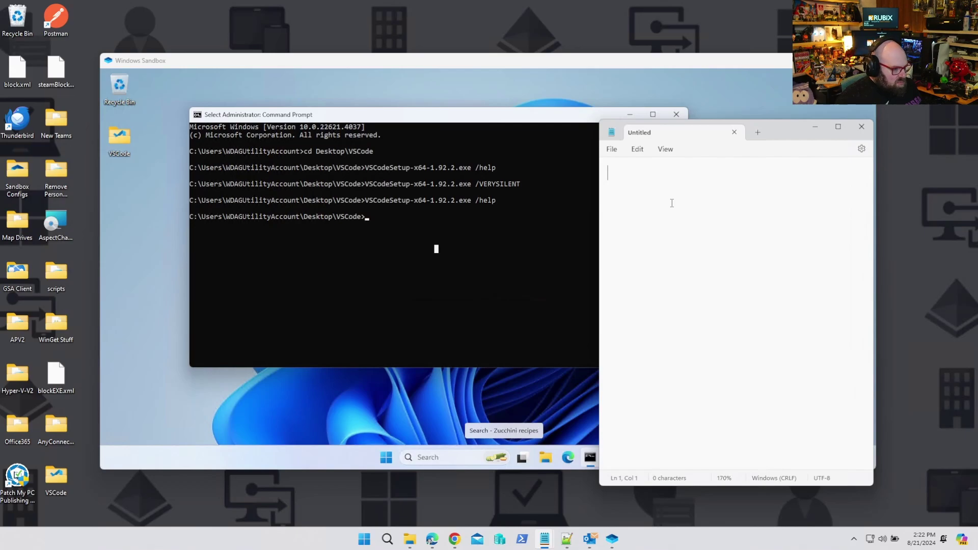
{"action": "type", "text": "VSCo"}
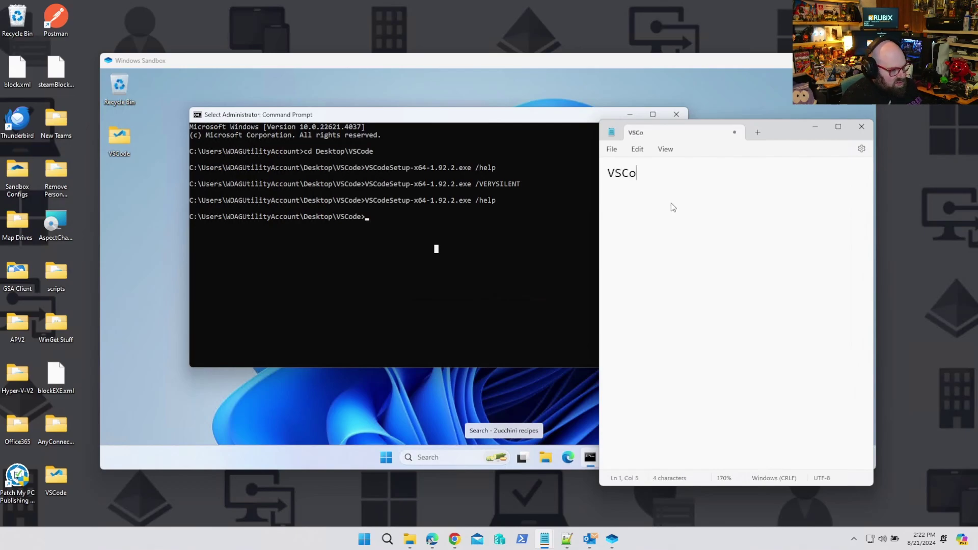
{"action": "type", "text": "deSet"}
{"action": "key", "text": "BackSpace"}
{"action": "key", "text": "BackSpace"}
{"action": "key", "text": "BackSpace"}
{"action": "key", "text": "BackSpace"}
{"action": "key", "text": "BackSpace"}
{"action": "key", "text": "BackSpace"}
{"action": "key", "text": "BackSpace"}
{"action": "key", "text": "BackSpace"}
{"action": "key", "text": "BackSpace"}
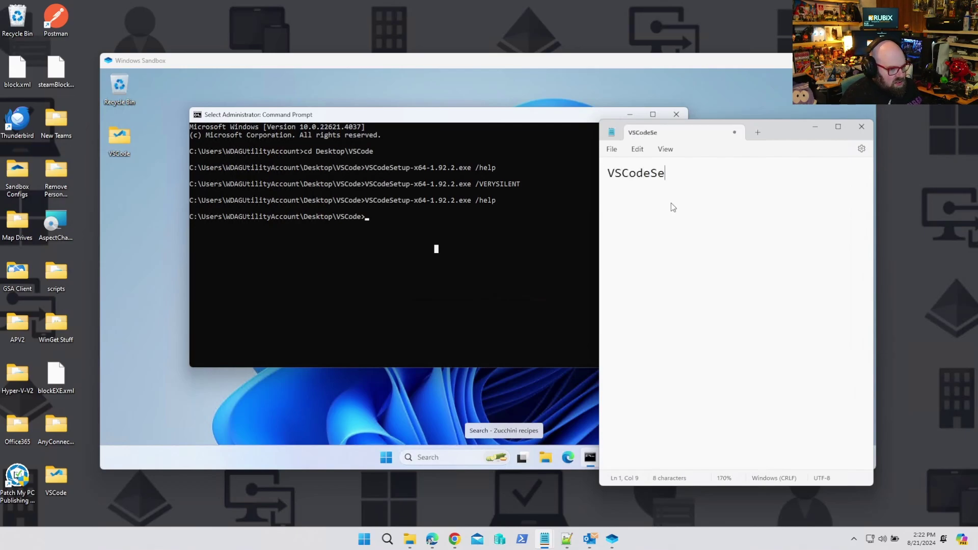
Step: Copy the VSCodeSetup-x64-1.92.2.exe /VERYSILENT command from the sandbox command prompt into the blank Notepad document on the host
{"action": "left_click", "coordinate": [423, 182]}
{"action": "left_click_drag", "start_coordinate": [384, 185], "coordinate": [506, 186]}
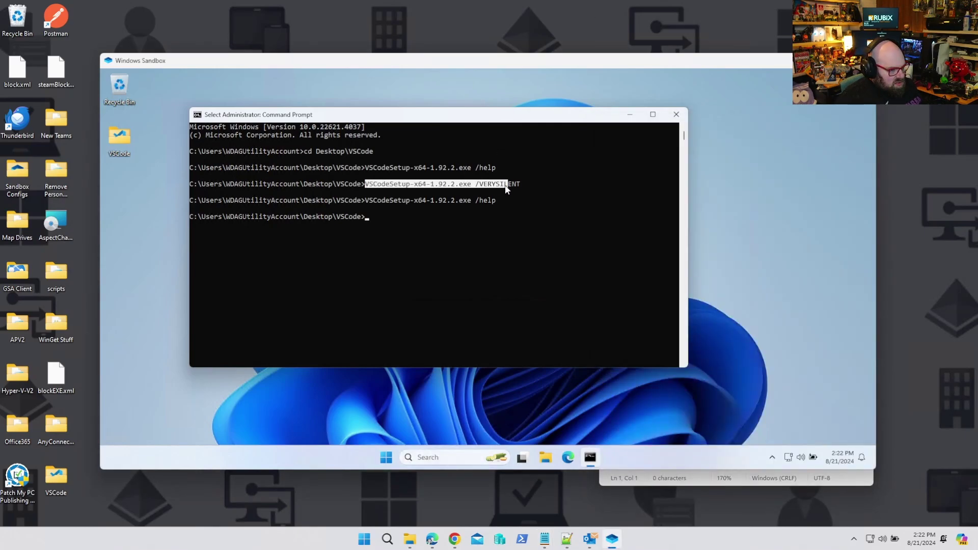
{"action": "right_click", "coordinate": [515, 184]}
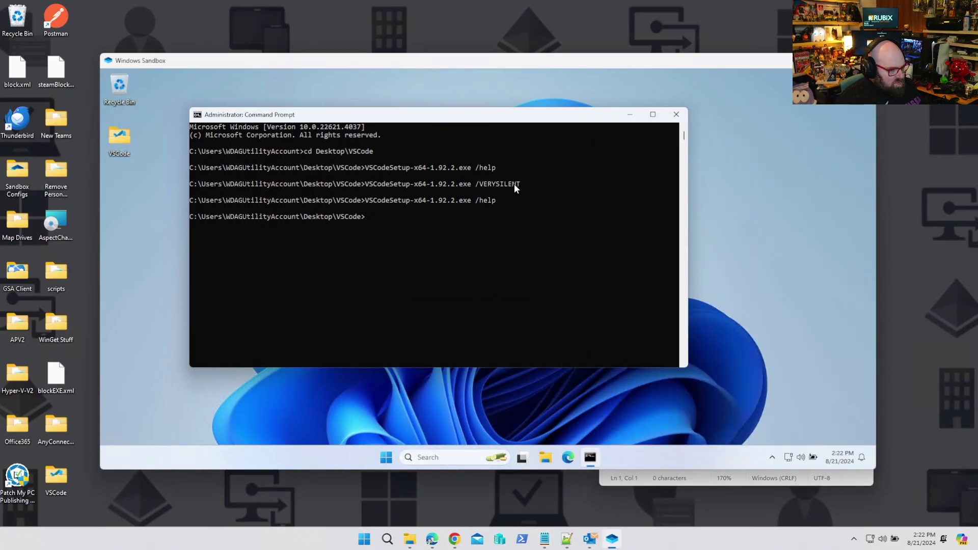
{"action": "left_click", "coordinate": [715, 484]}
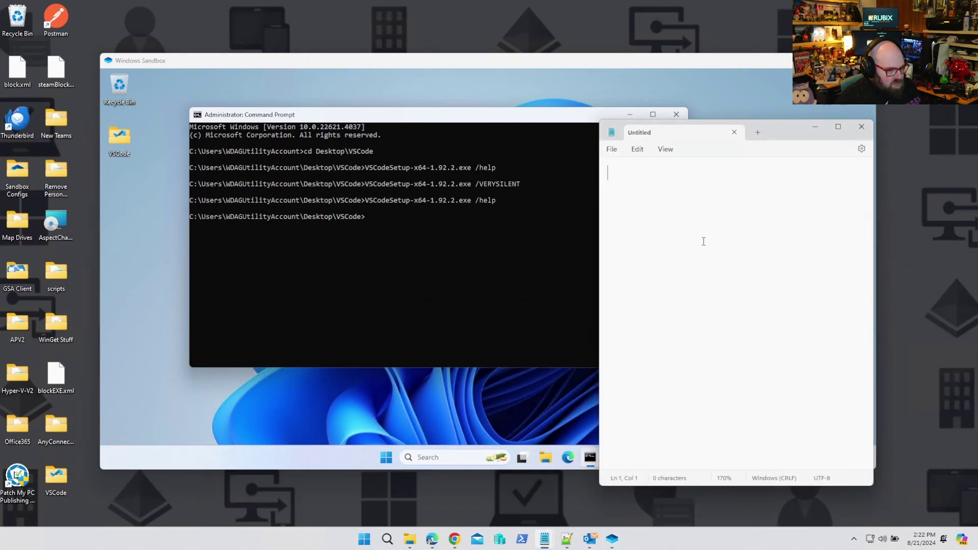
{"action": "type", "text": "VSCodeSetup-x64-1.92.2.exe /VERYSILENT"}
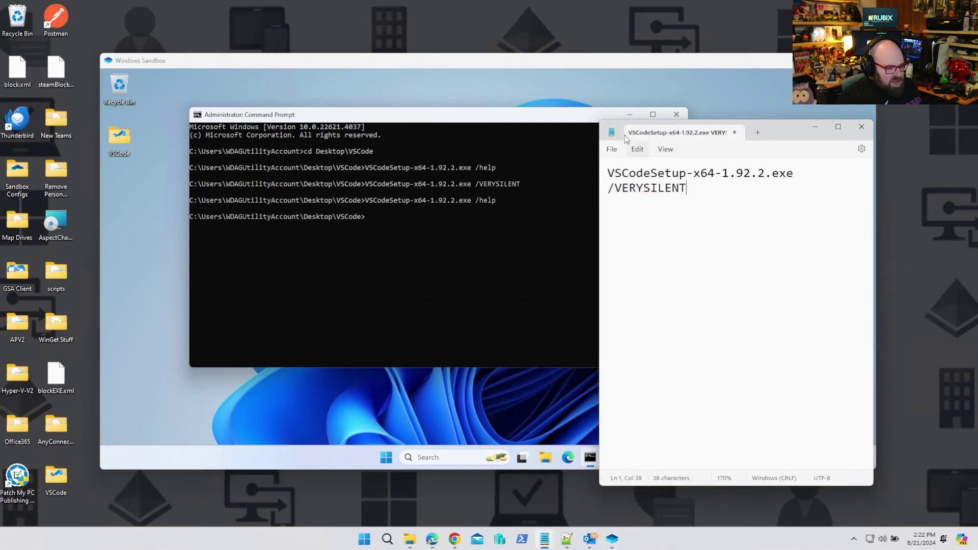
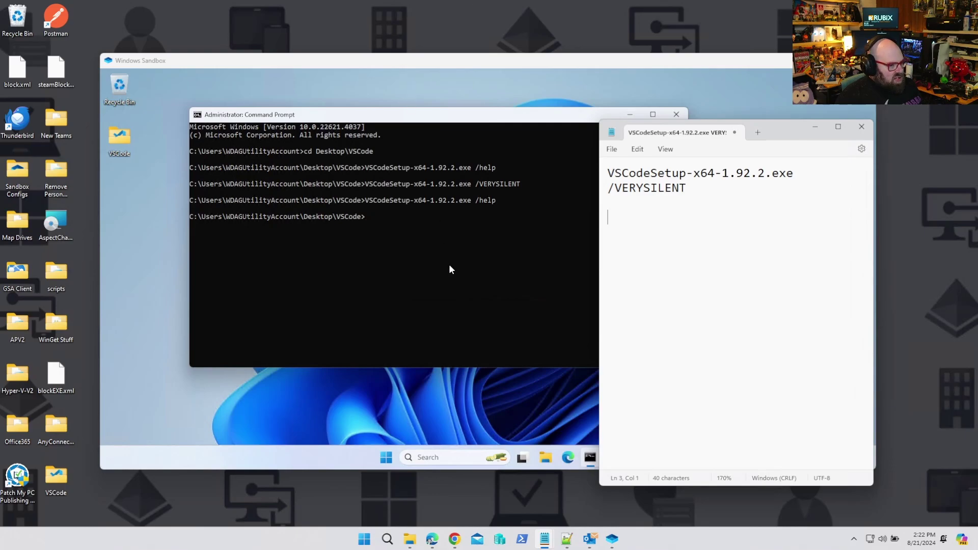
Step: Search for regedit inside the Windows Sandbox and open Registry Editor
{"action": "left_click", "coordinate": [449, 265]}
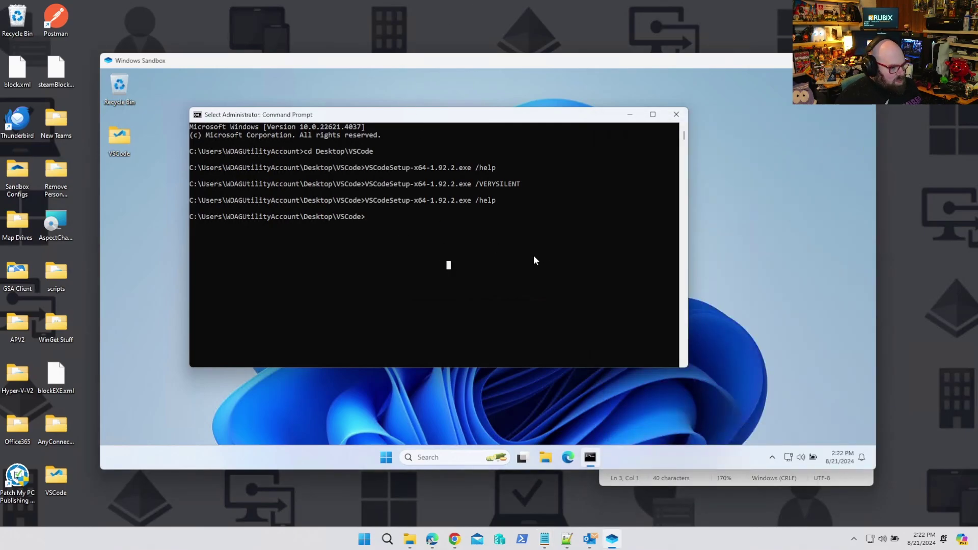
{"action": "left_click", "coordinate": [387, 458]}
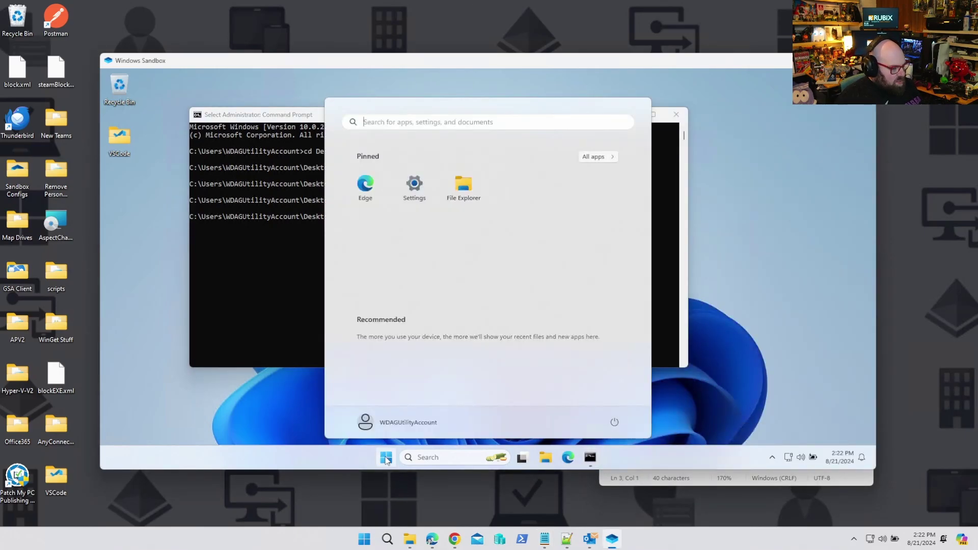
{"action": "type", "text": "regedit"}
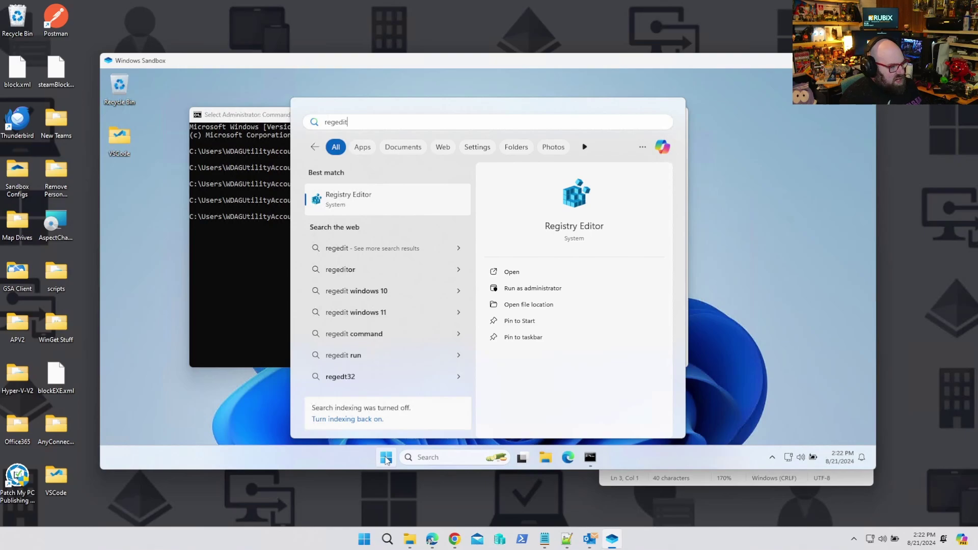
{"action": "key", "text": "Return"}
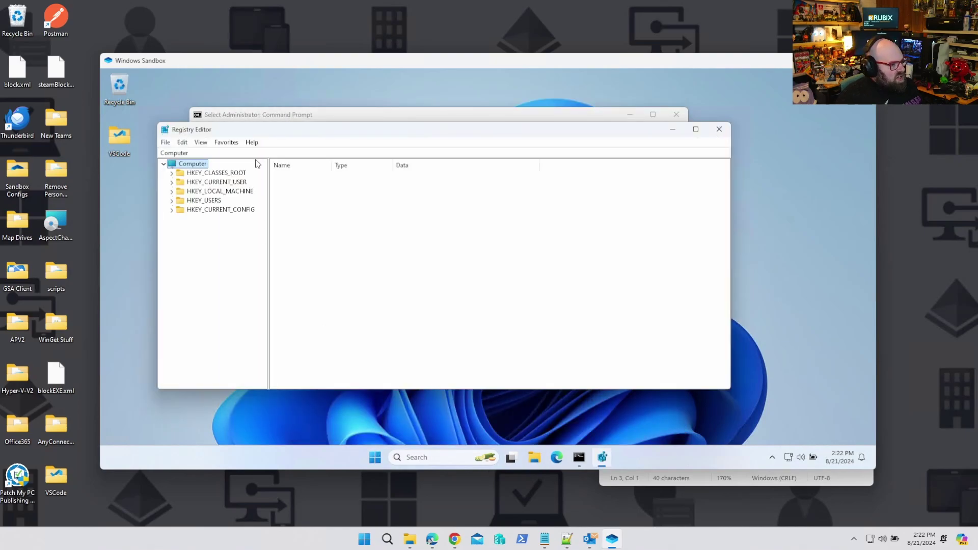
Step: Browse the registry tree to HKEY_LOCAL_MACHINE\SOFTWARE\Microsoft\Windows\CurrentVersion\Uninstall and expand the Uninstall key
{"action": "double_click", "coordinate": [199, 192]}
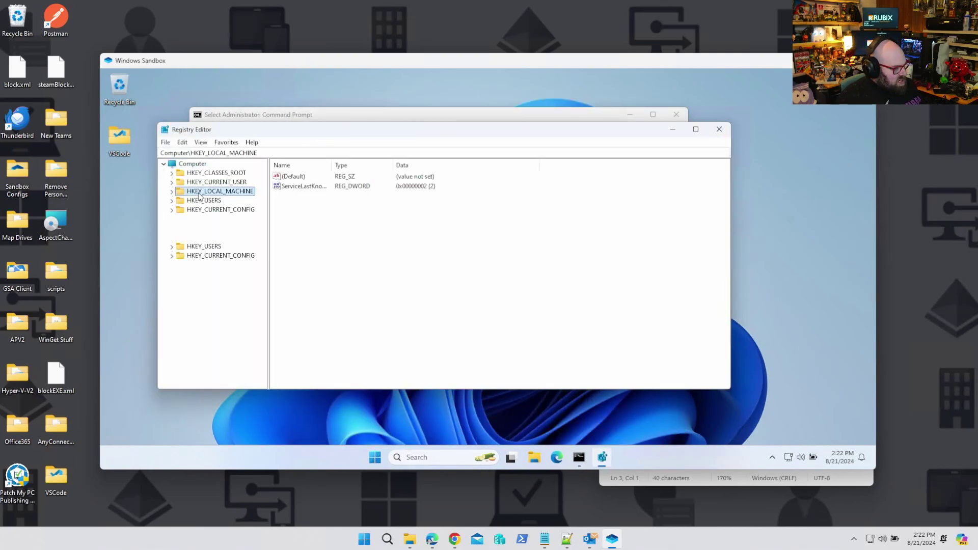
{"action": "double_click", "coordinate": [212, 229]}
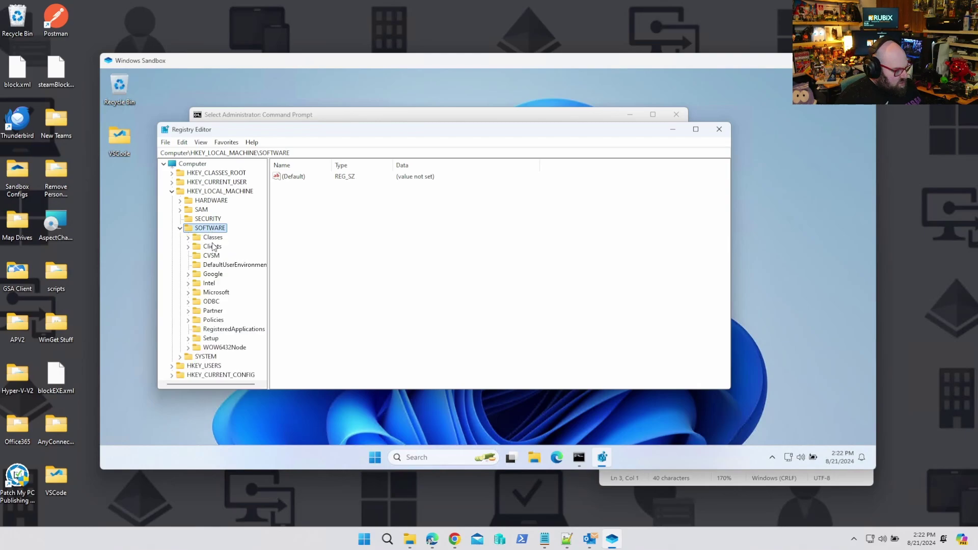
{"action": "double_click", "coordinate": [217, 293]}
{"action": "scroll", "coordinate": [217, 298], "scroll_direction": "down", "scroll_amount": 12}
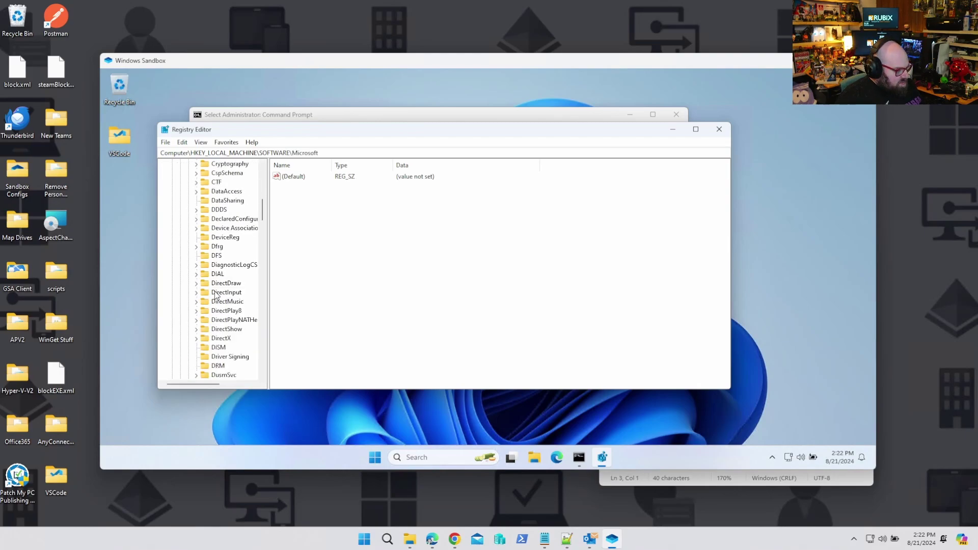
{"action": "scroll", "coordinate": [217, 298], "scroll_direction": "down", "scroll_amount": 20}
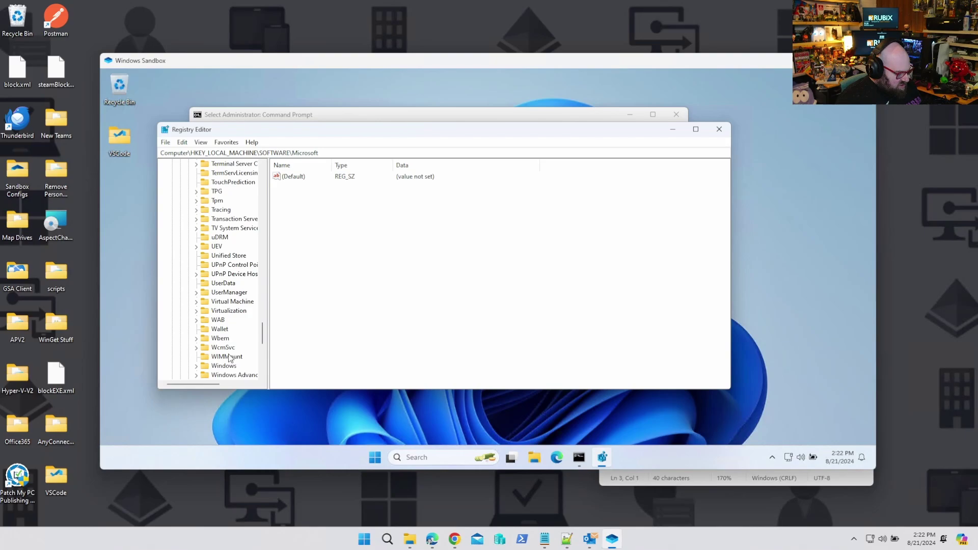
{"action": "double_click", "coordinate": [228, 366]}
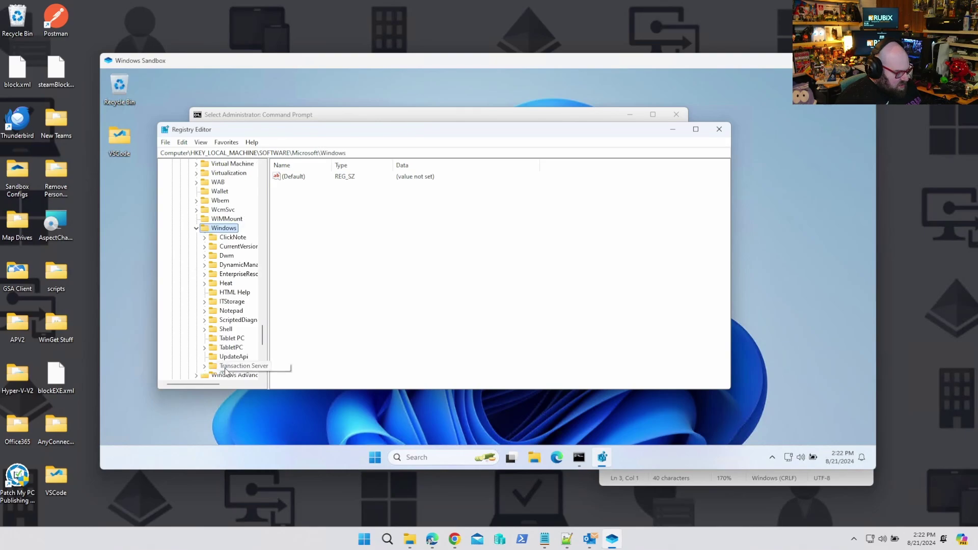
{"action": "double_click", "coordinate": [225, 250]}
{"action": "scroll", "coordinate": [231, 291], "scroll_direction": "down", "scroll_amount": 5}
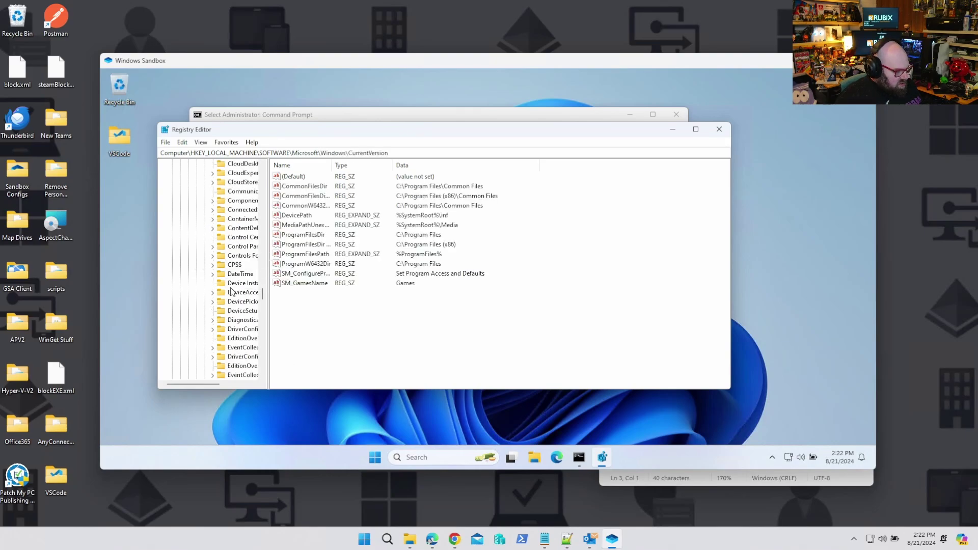
{"action": "scroll", "coordinate": [231, 291], "scroll_direction": "down", "scroll_amount": 20}
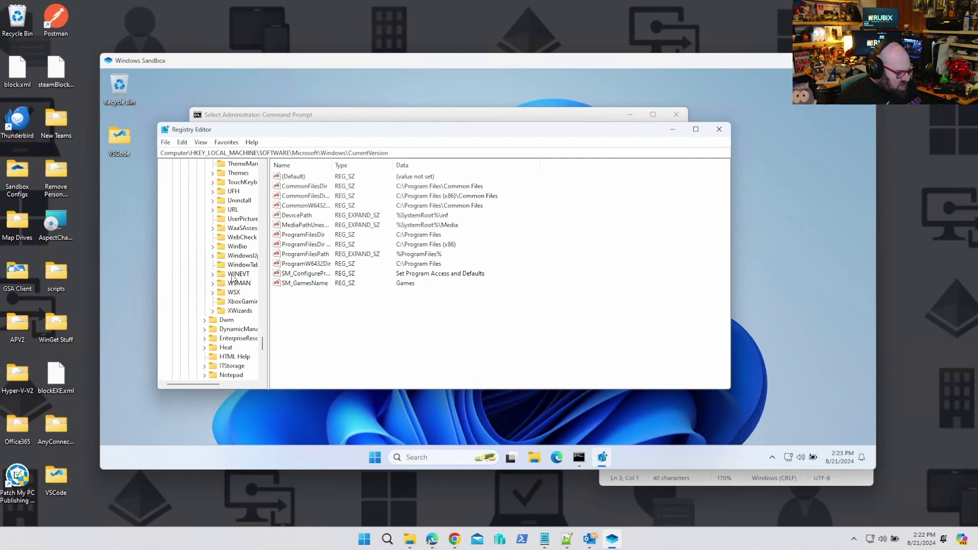
{"action": "left_click", "coordinate": [234, 201]}
{"action": "left_click", "coordinate": [213, 201]}
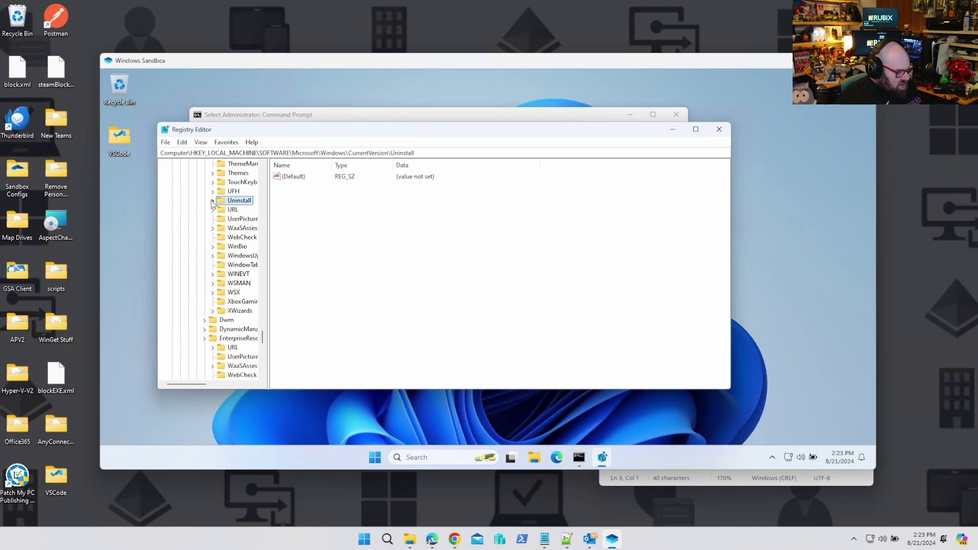
Step: Widen the key tree, select the {EA457B21-F73E-494C-ACAB-524FDE069978}_is1 uninstall key and locate its QuietUninstallString value
{"action": "left_click_drag", "start_coordinate": [270, 237], "coordinate": [310, 237]}
{"action": "left_click", "coordinate": [258, 211]}
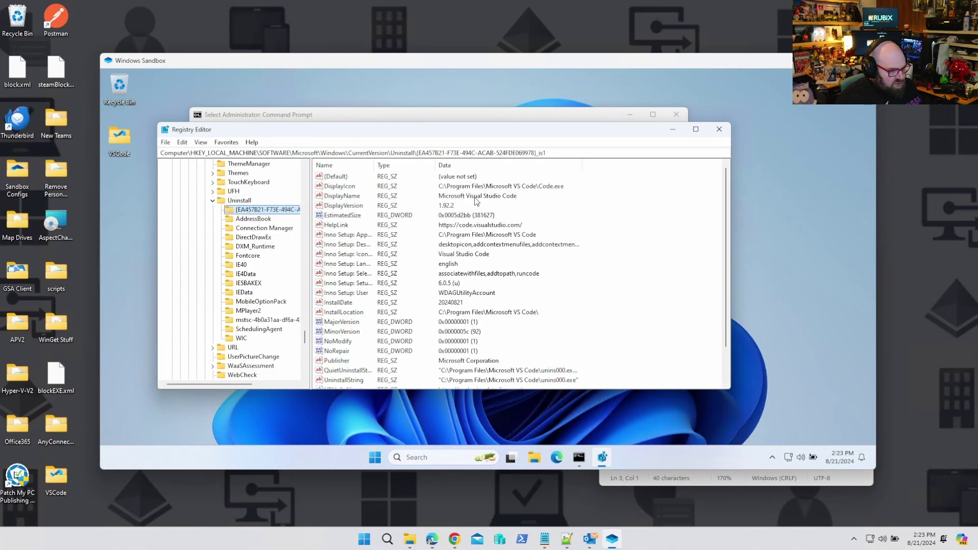
{"action": "scroll", "coordinate": [368, 293], "scroll_direction": "down", "scroll_amount": 2}
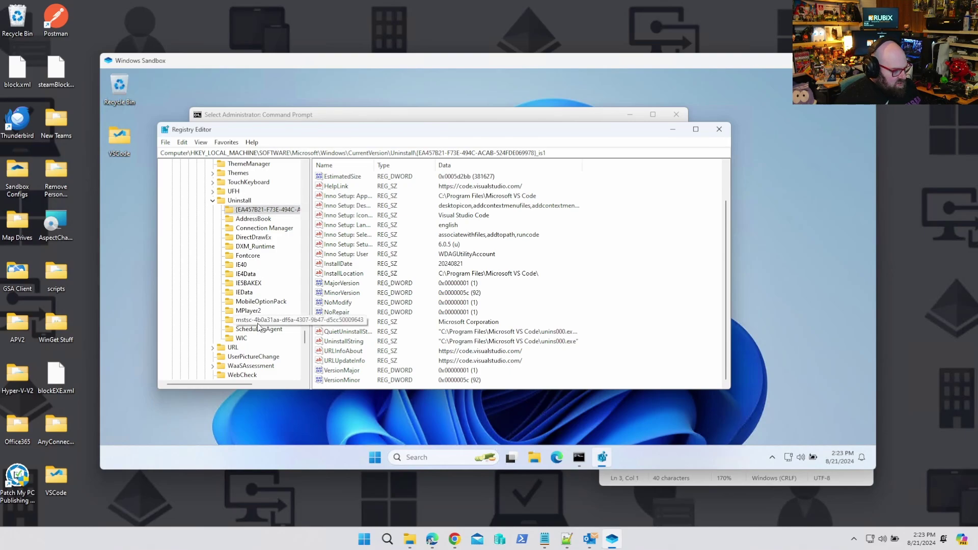
{"action": "left_click", "coordinate": [349, 331]}
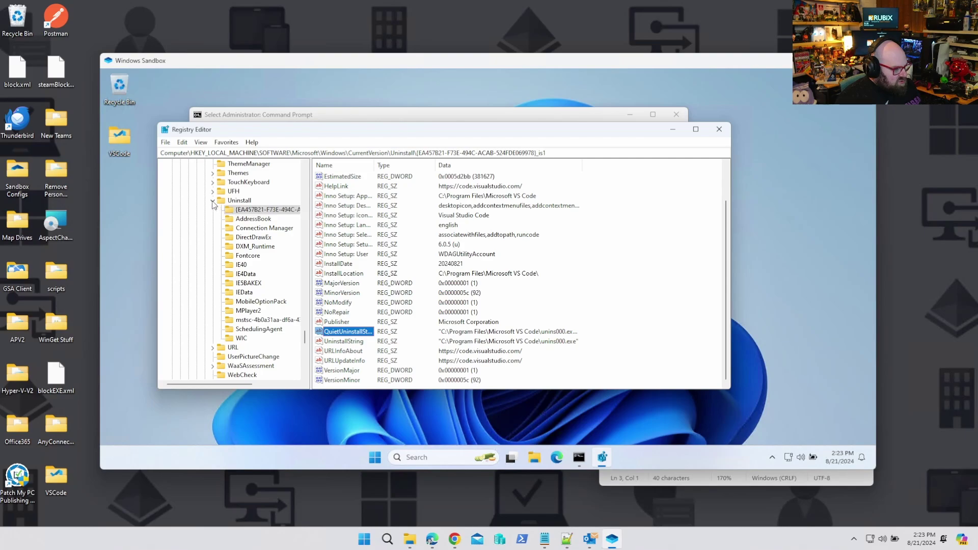
Step: Return to the SOFTWARE key in the registry tree and expand WOW6432Node\Microsoft
{"action": "scroll", "coordinate": [275, 246], "scroll_direction": "up", "scroll_amount": 20}
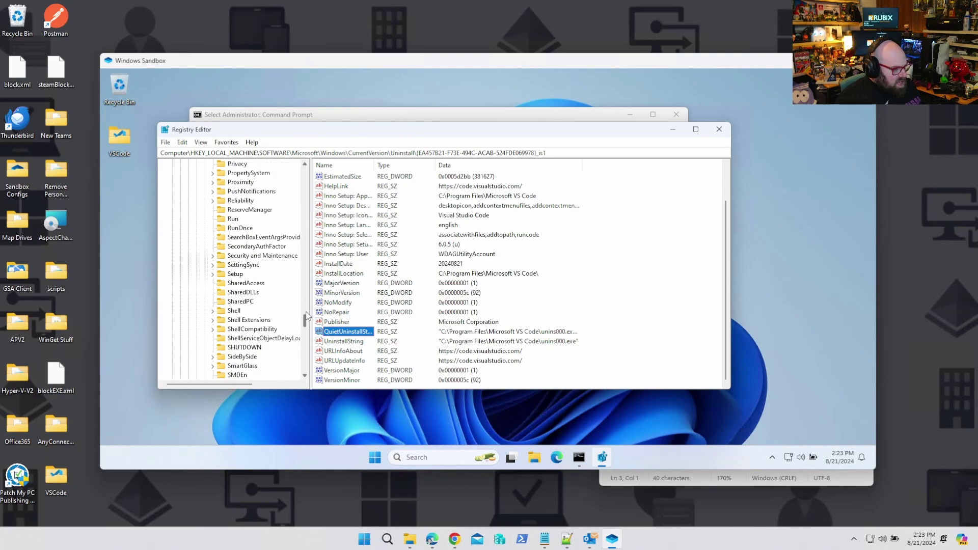
{"action": "left_click", "coordinate": [179, 229]}
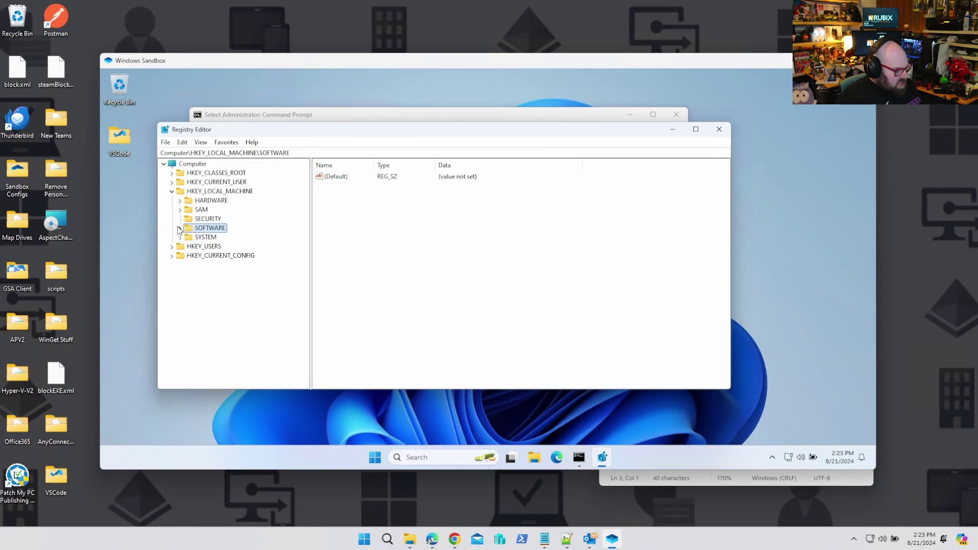
{"action": "left_click", "coordinate": [180, 229]}
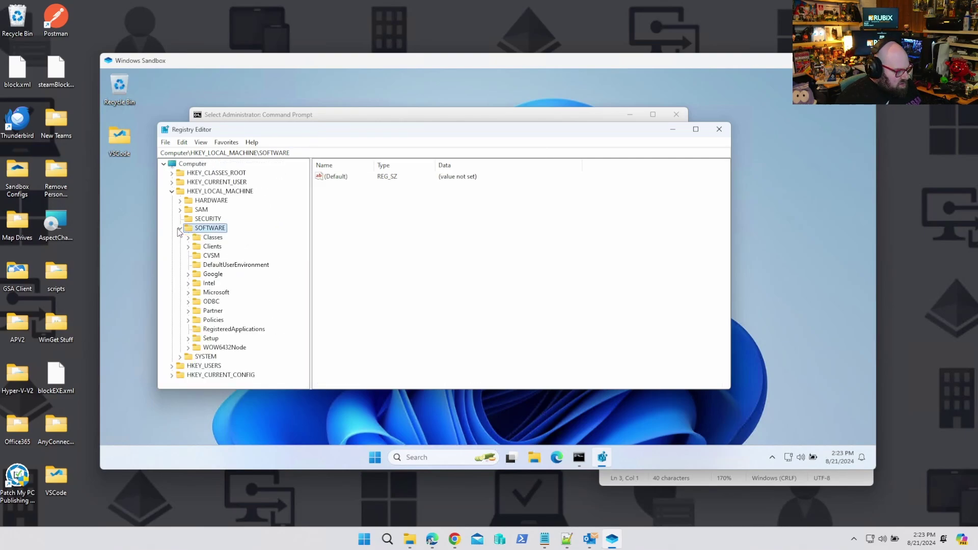
{"action": "left_click", "coordinate": [188, 348]}
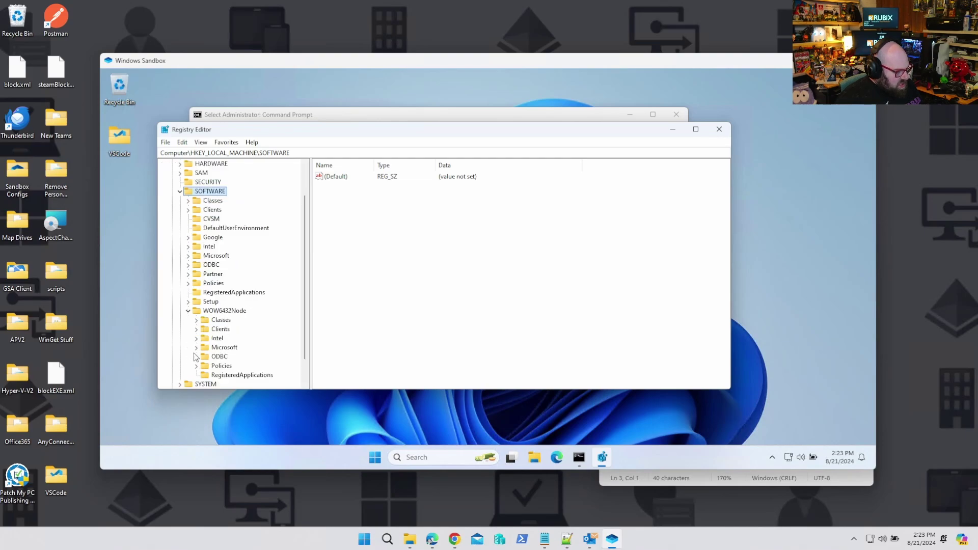
{"action": "left_click", "coordinate": [196, 348]}
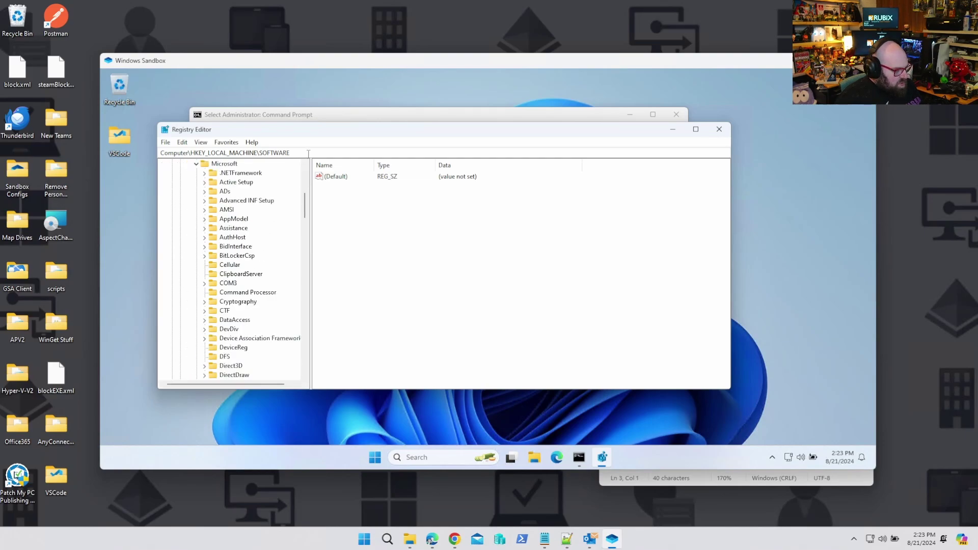
{"action": "left_click", "coordinate": [224, 163]}
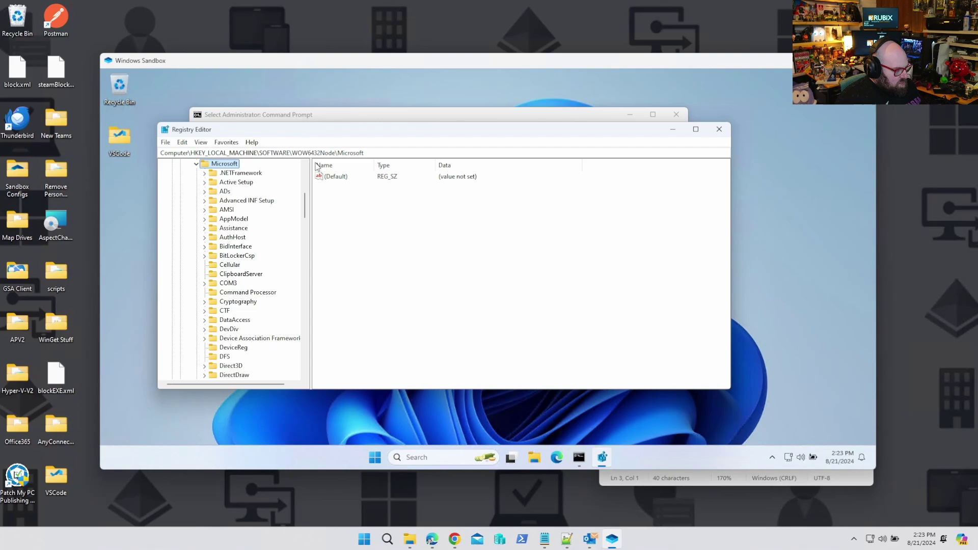
Step: Extend the registry path with \Windows\CurrentVersion\Uninstall and look through the 32-bit uninstall keys
{"action": "left_click", "coordinate": [402, 155]}
{"action": "type", "text": "\\Windows\\"}
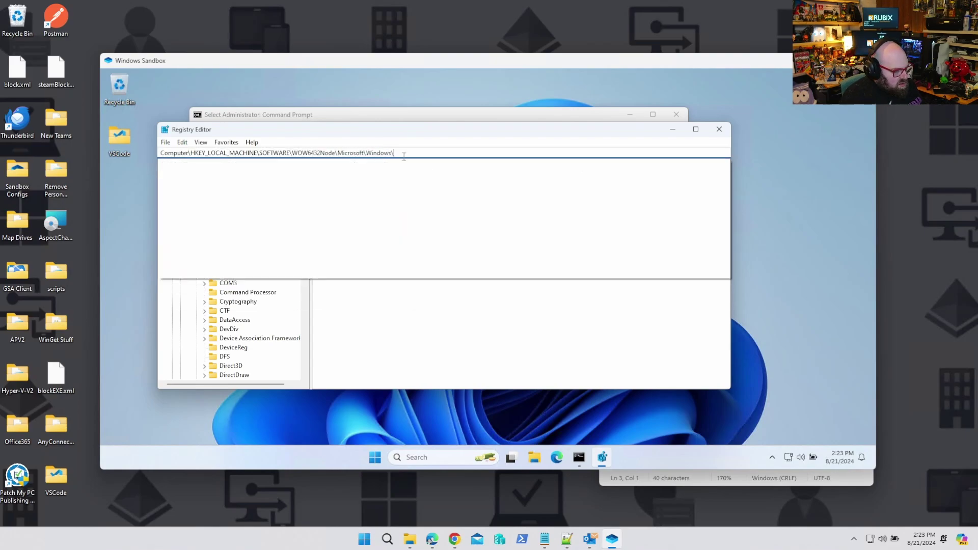
{"action": "type", "text": "CurrentVersion"}
{"action": "key", "text": "Right"}
{"action": "type", "text": "\\Un"}
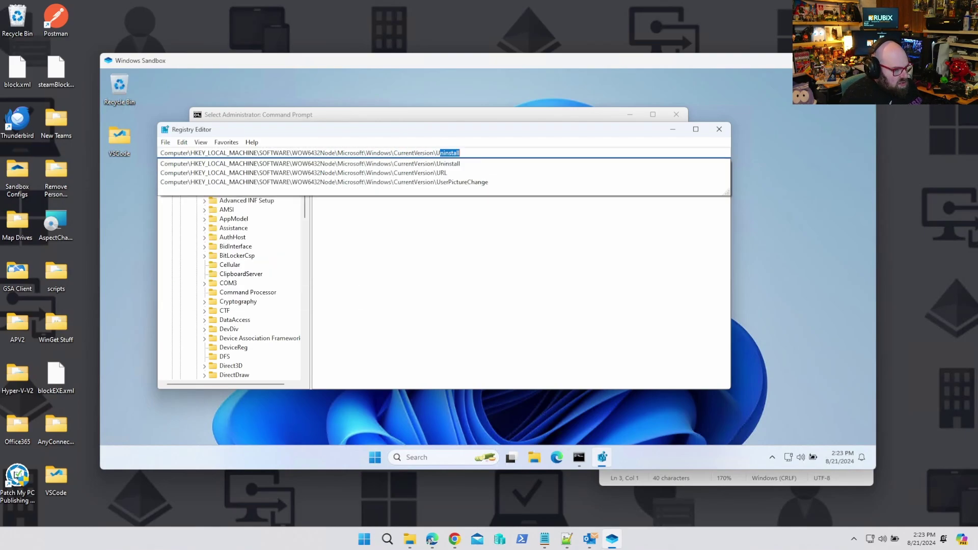
{"action": "key", "text": "Return"}
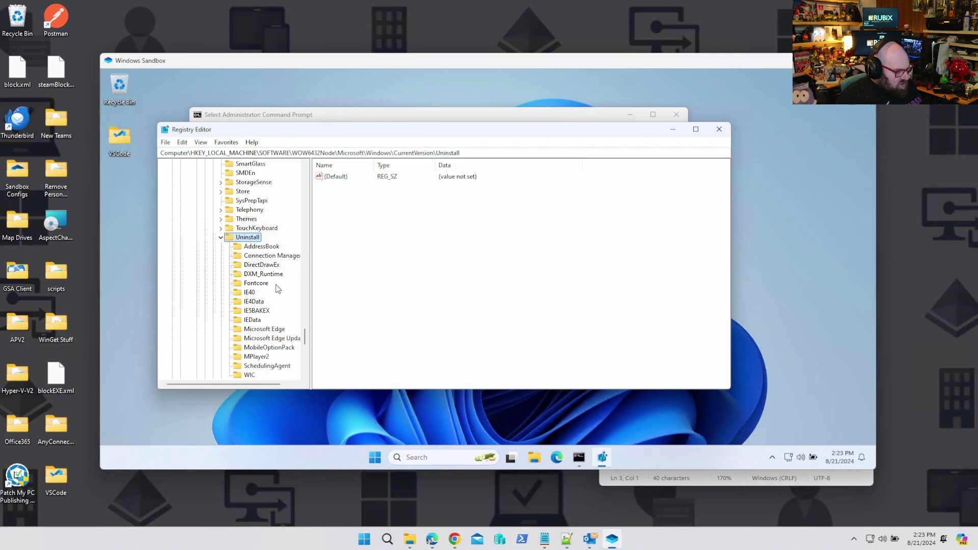
{"action": "scroll", "coordinate": [277, 297], "scroll_direction": "down", "scroll_amount": 1}
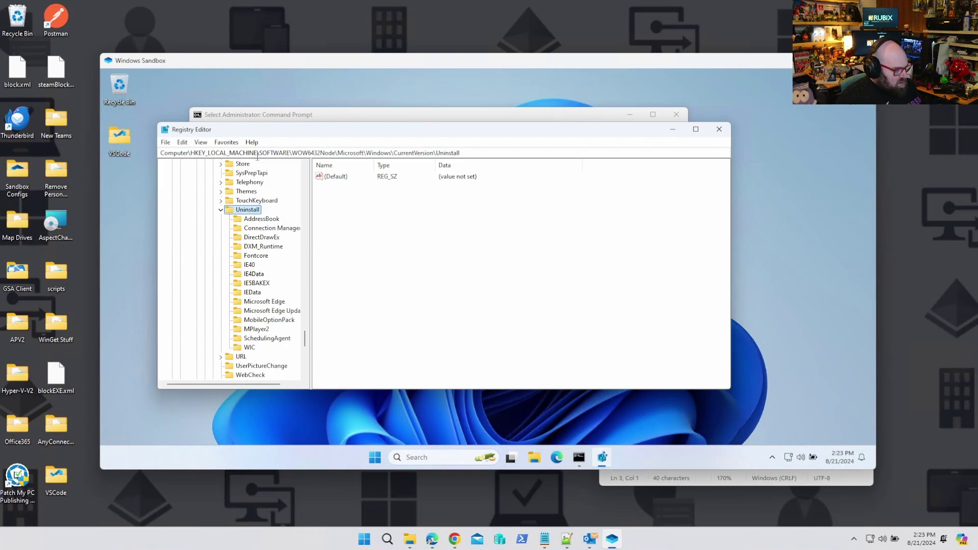
Step: Remove WOW6432Node from the registry path to go back to HKEY_LOCAL_MACHINE\SOFTWARE\Microsoft\Windows\CurrentVersion\Uninstall
{"action": "double_click", "coordinate": [303, 153]}
{"action": "left_click", "coordinate": [304, 153]}
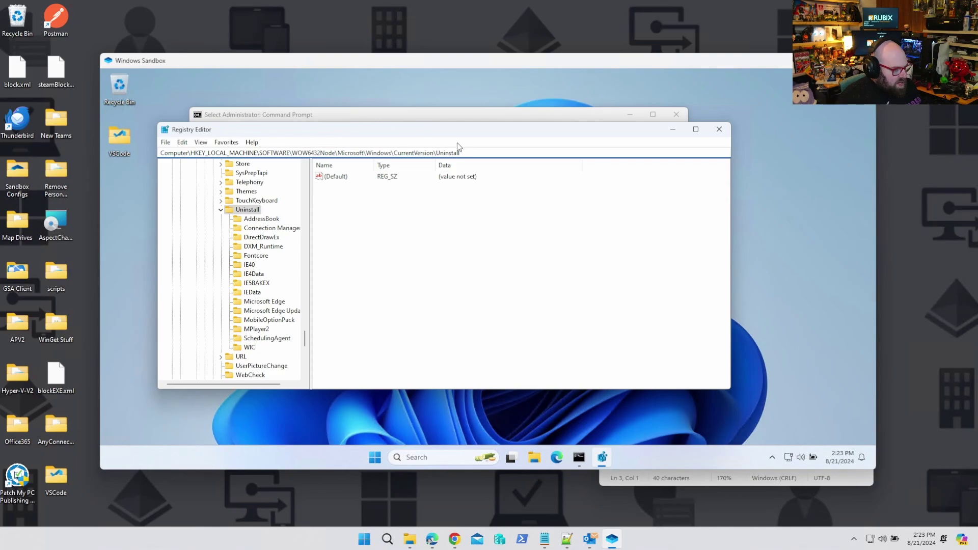
{"action": "double_click", "coordinate": [319, 153]}
{"action": "key", "text": "BackSpace"}
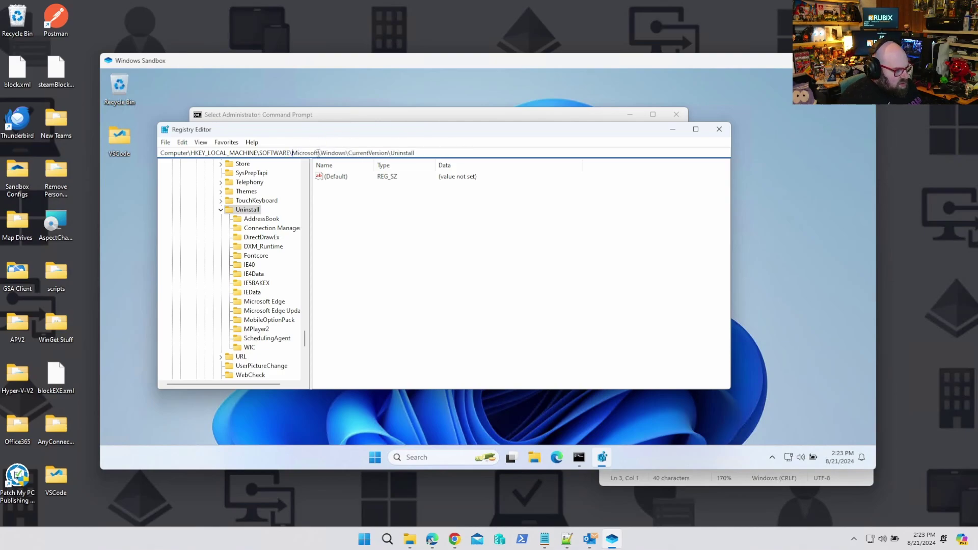
{"action": "key", "text": "Return"}
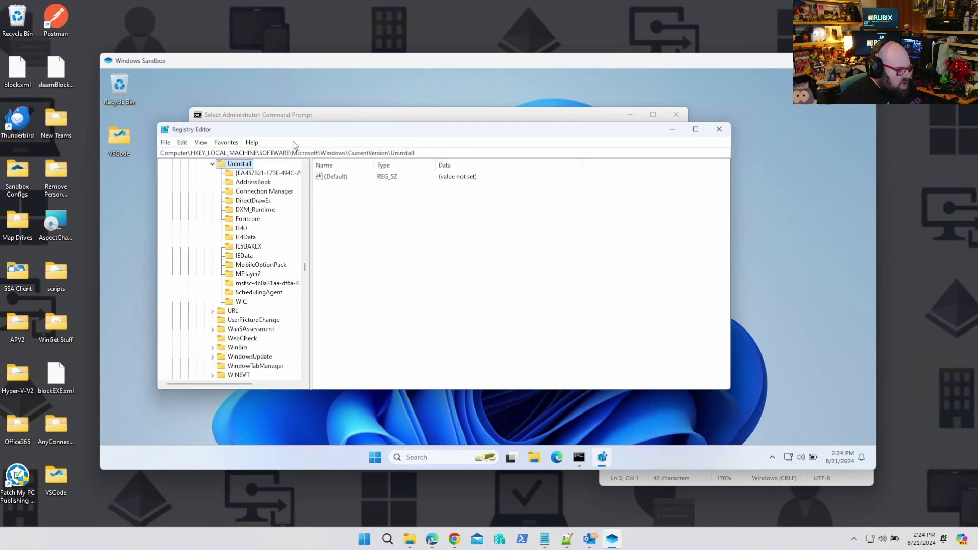
Step: Open the QuietUninstallString value of the {EA457B21-F73E-494C-ACAB-524FDE069978}_is1 key and copy its data
{"action": "left_click", "coordinate": [279, 173]}
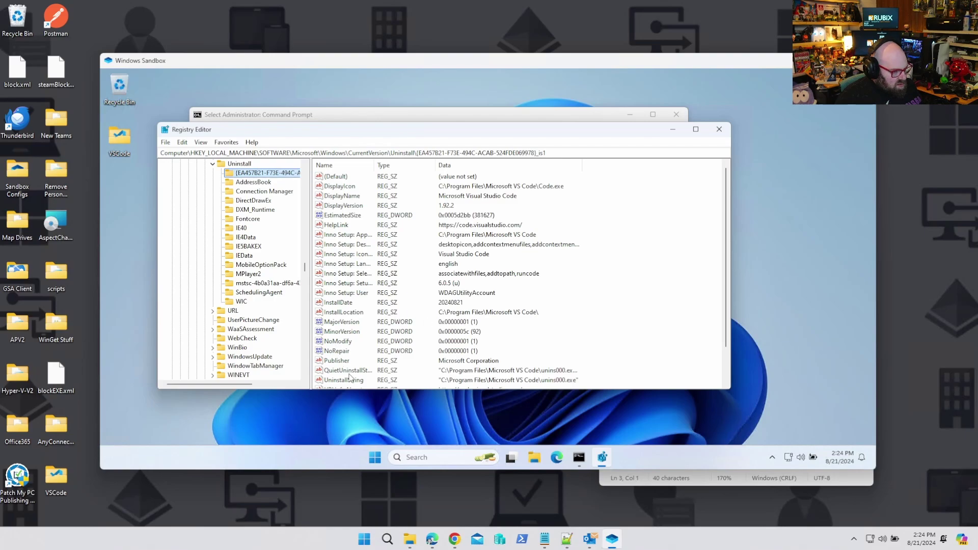
{"action": "double_click", "coordinate": [350, 371]}
{"action": "key", "text": "ctrl+c"}
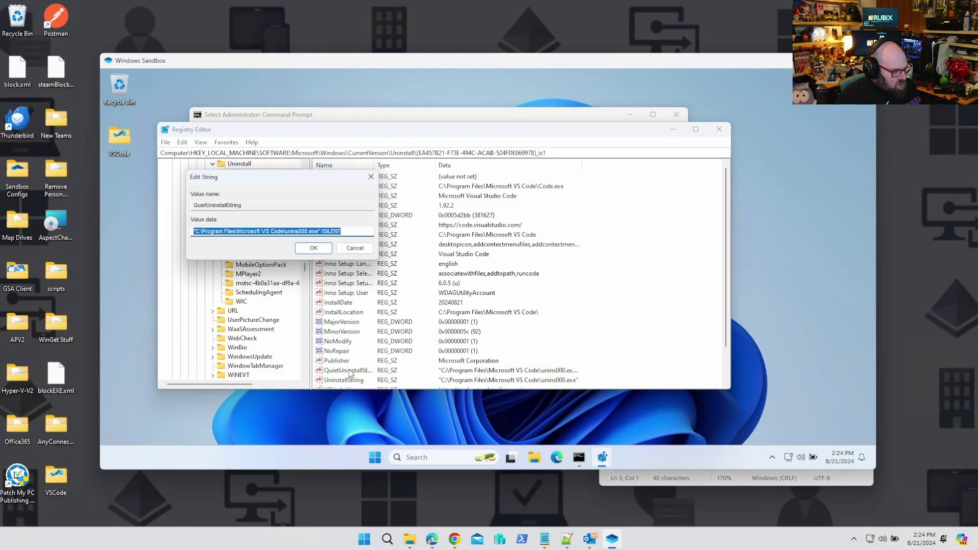
Step: Close the uninstall value and paste its copied command, "C:\Program Files\Microsoft VS Code\unins000.exe" /SILENT, into the Notepad notes below the install command
{"action": "left_click", "coordinate": [314, 247]}
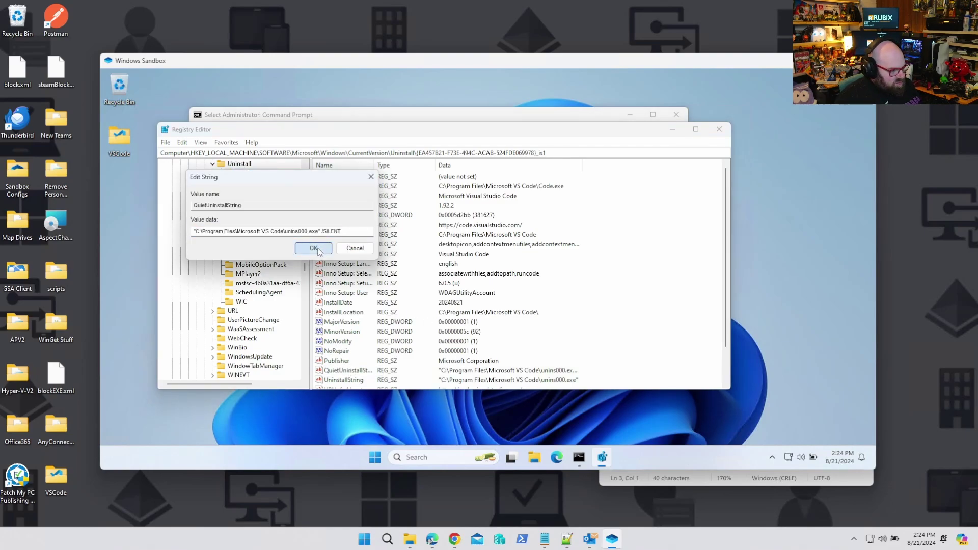
{"action": "left_click", "coordinate": [692, 485]}
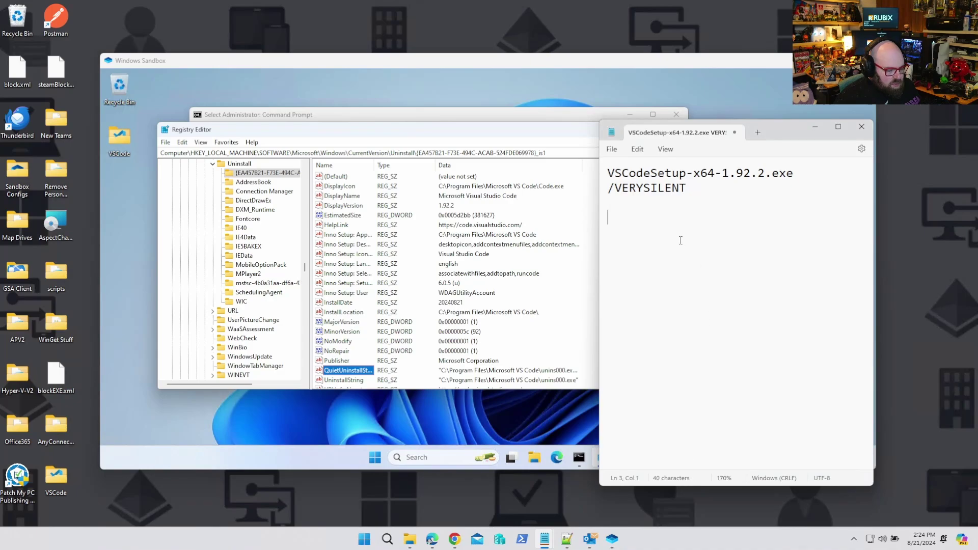
{"action": "key", "text": "ctrl+v"}
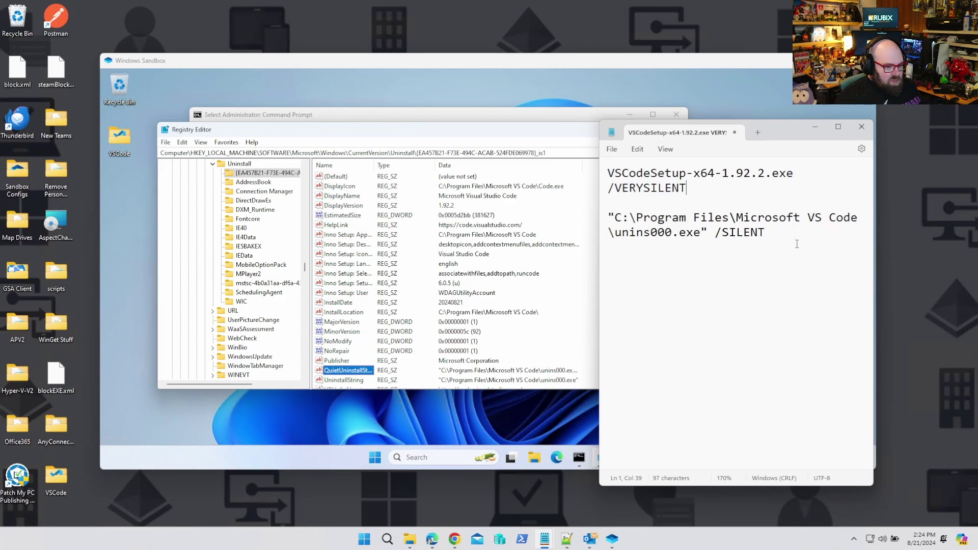
{"action": "left_click", "coordinate": [778, 238]}
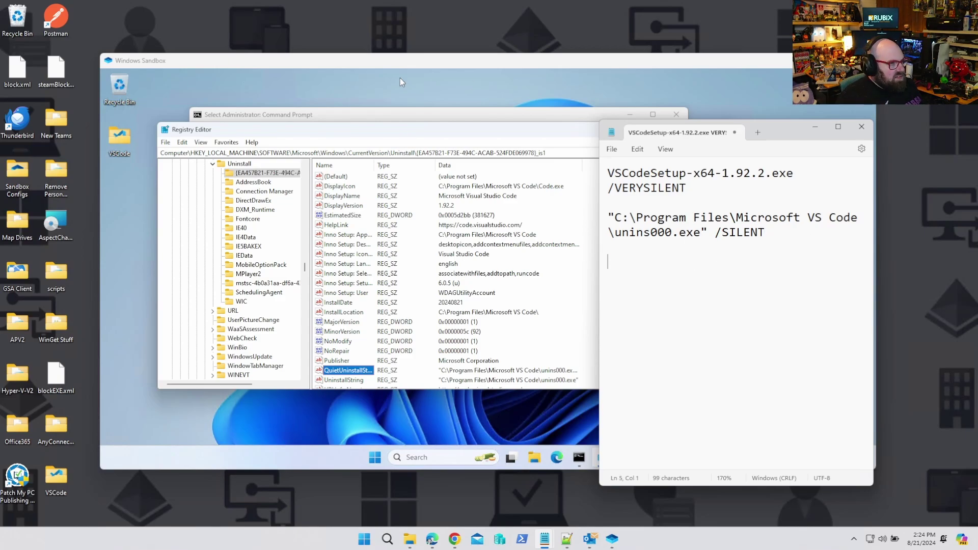
Step: Open File Explorer inside Windows Sandbox and go to C:\Program Files\Microsoft VS Code
{"action": "left_click", "coordinate": [327, 139]}
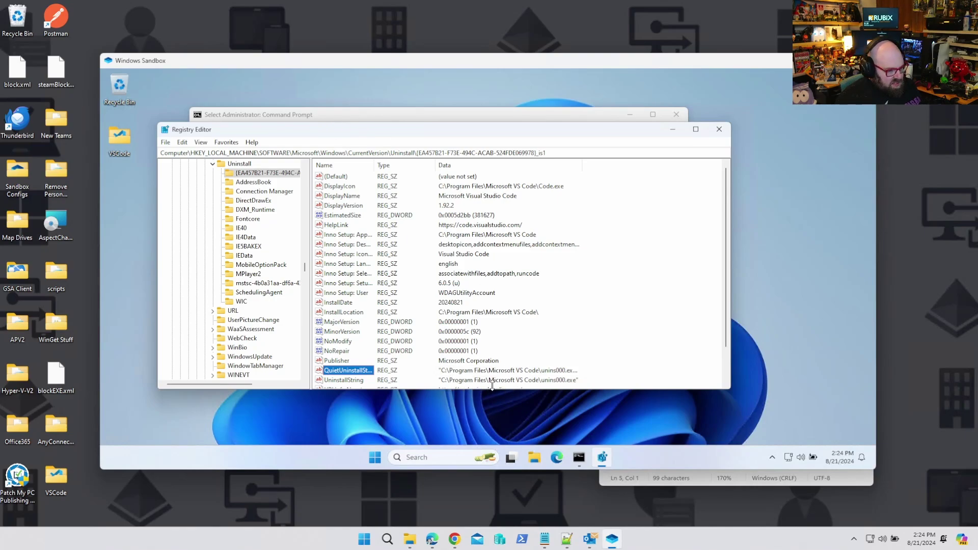
{"action": "left_click", "coordinate": [535, 457]}
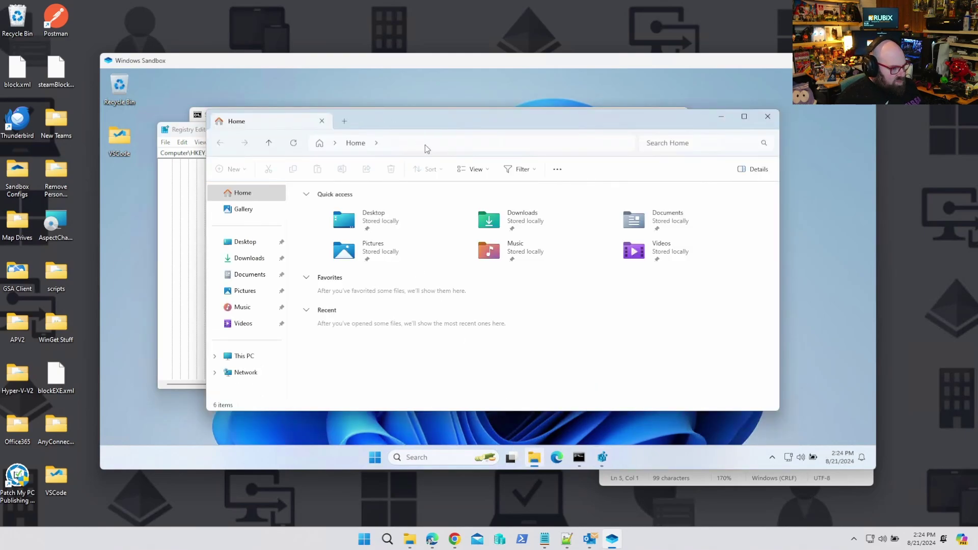
{"action": "left_click", "coordinate": [425, 144]}
{"action": "type", "text": "C:\\P"}
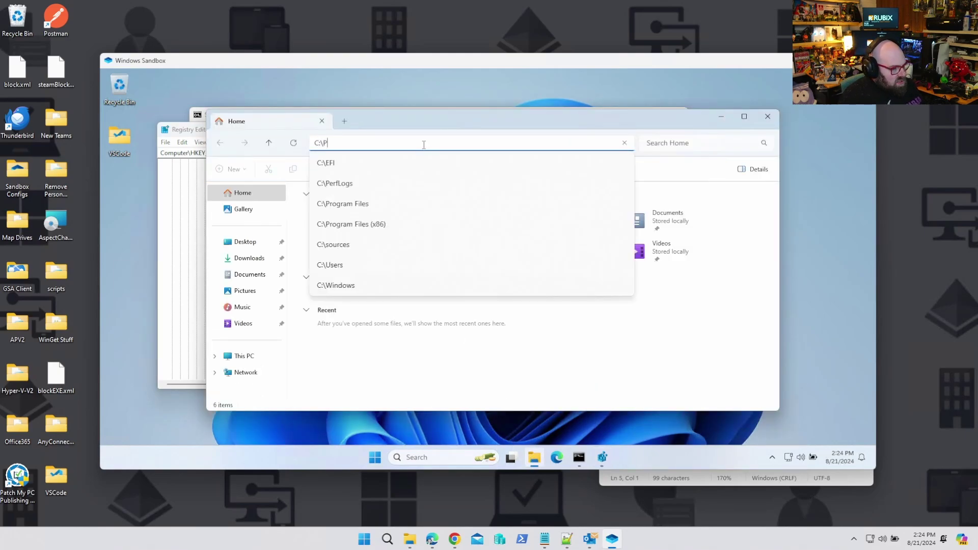
{"action": "type", "text": "rogram Files\\"}
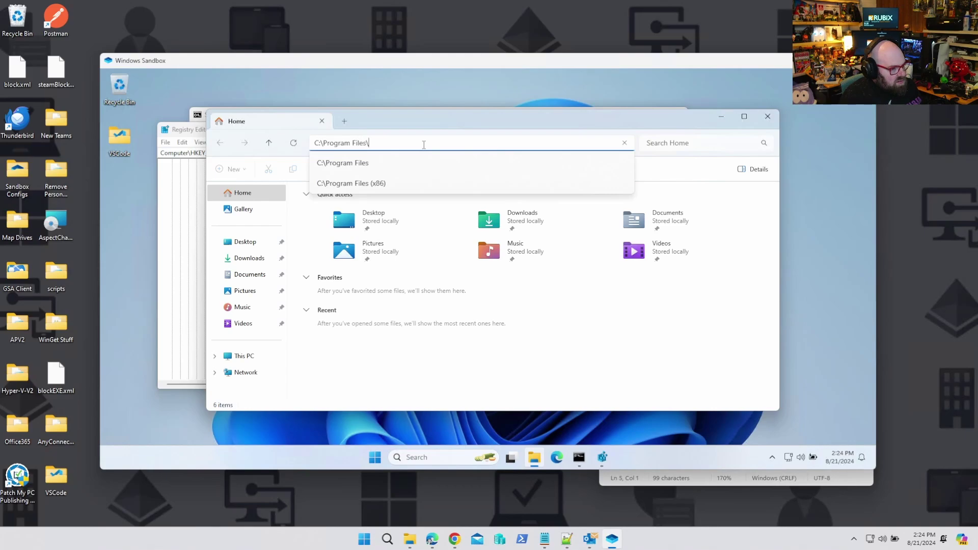
{"action": "type", "text": "Mi"}
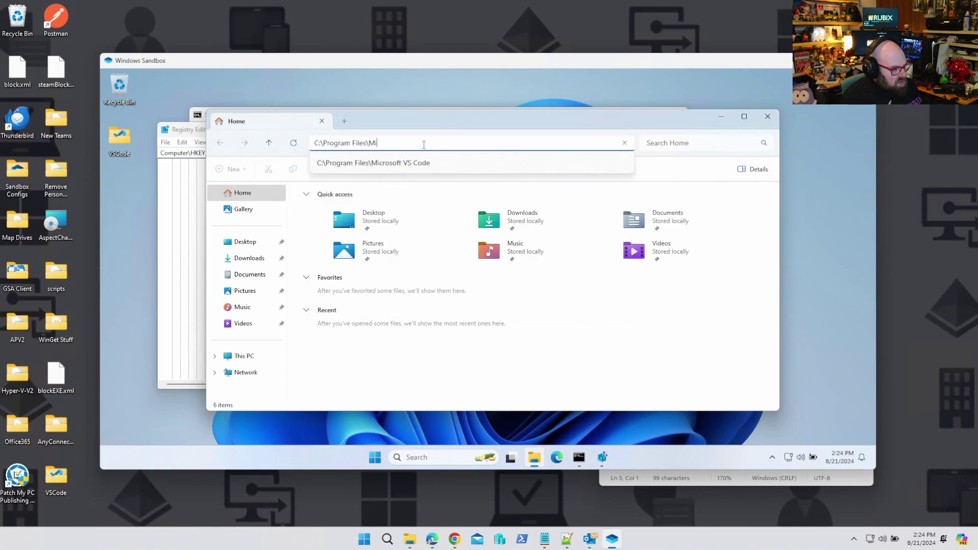
{"action": "left_click", "coordinate": [428, 162]}
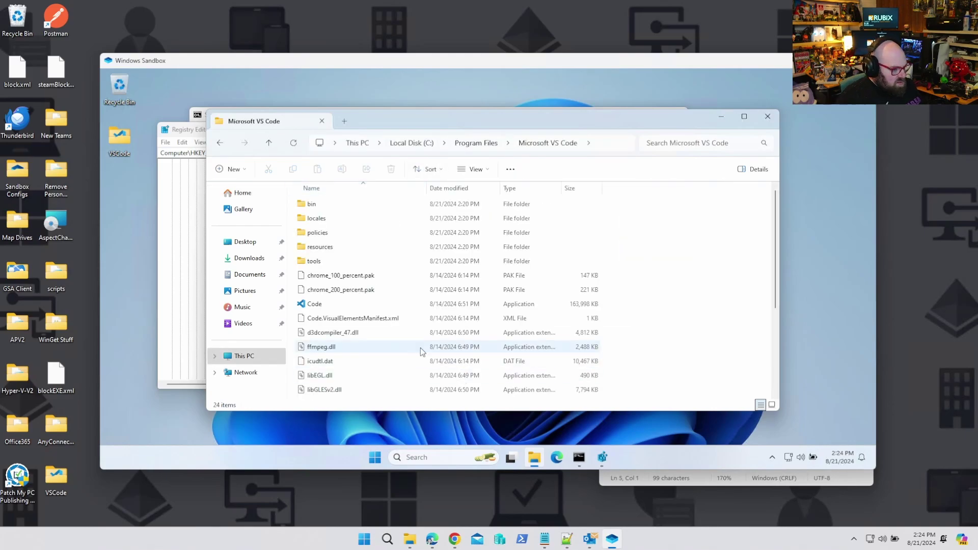
Step: Copy the path of the Code application and add it to the Notepad notes as "C:\Program Files\Microsoft VS Code\Code.exe"
{"action": "right_click", "coordinate": [339, 306]}
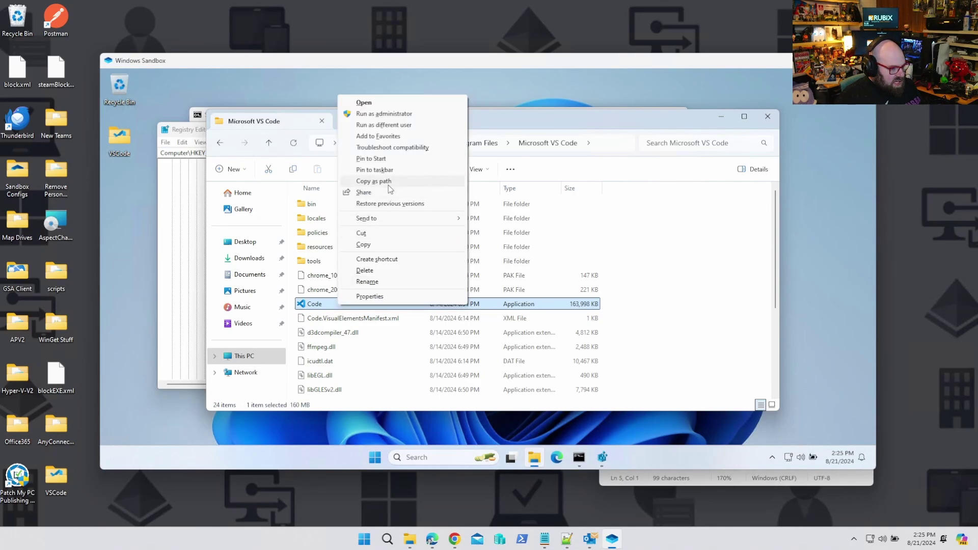
{"action": "left_click", "coordinate": [374, 180]}
{"action": "left_click", "coordinate": [693, 487]}
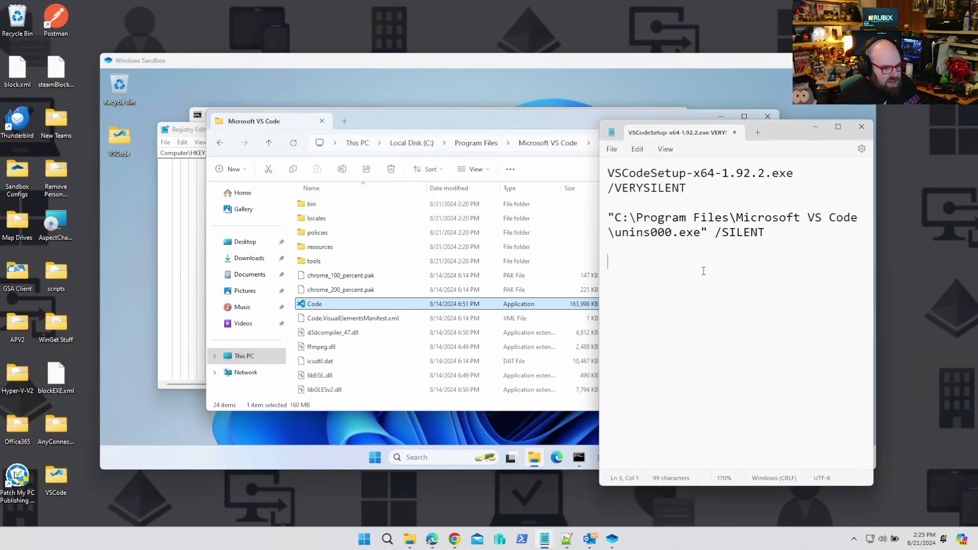
{"action": "type", "text": "\"C:\\Program Files\\Microsoft VS Code\\Code.exe\""}
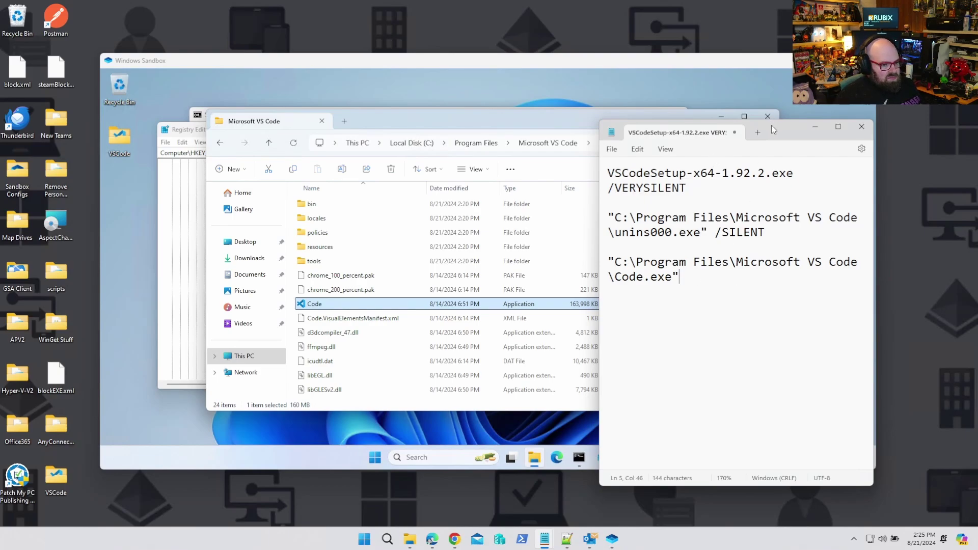
{"action": "left_click_drag", "start_coordinate": [772, 128], "coordinate": [822, 148]}
Step: Close Windows Sandbox and agree to discard its contents
{"action": "left_click", "coordinate": [398, 115]}
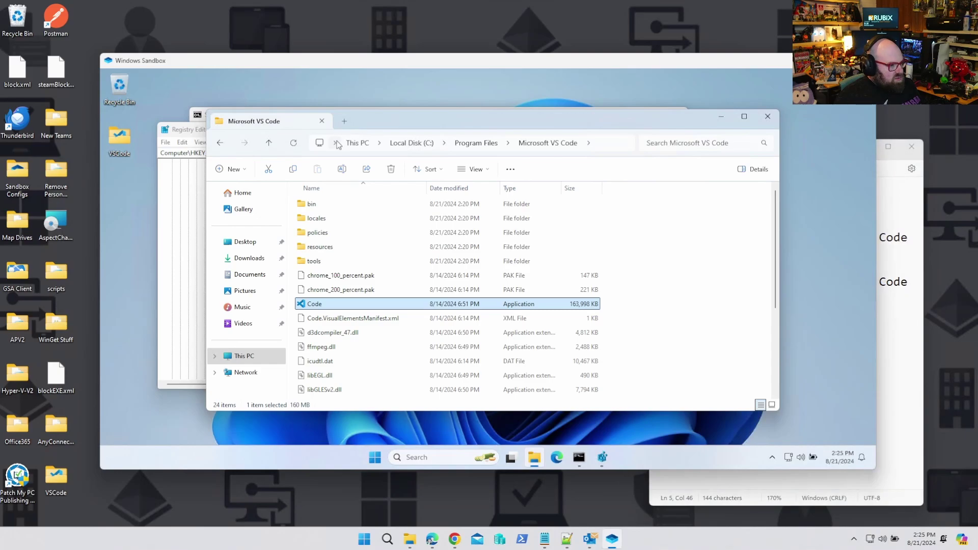
{"action": "left_click", "coordinate": [242, 99]}
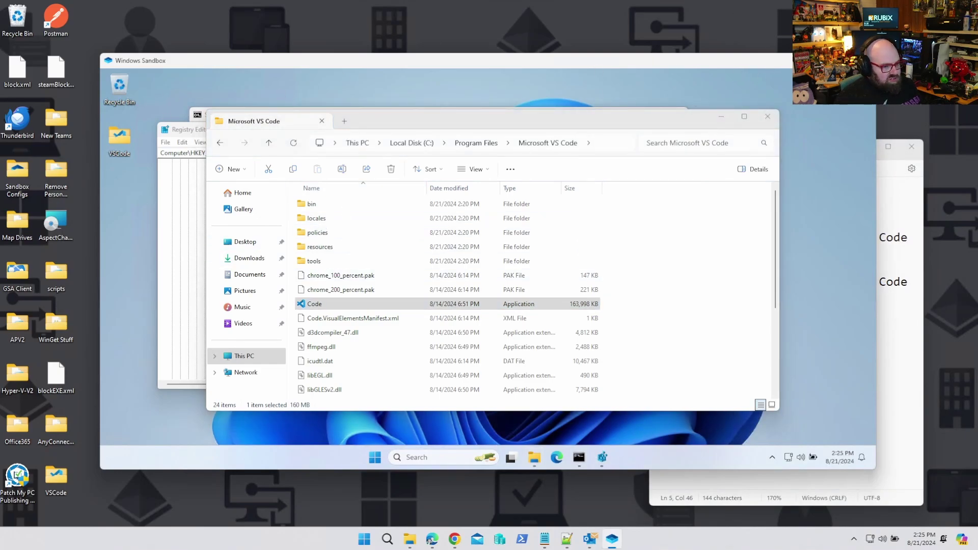
{"action": "key", "text": "alt+F4"}
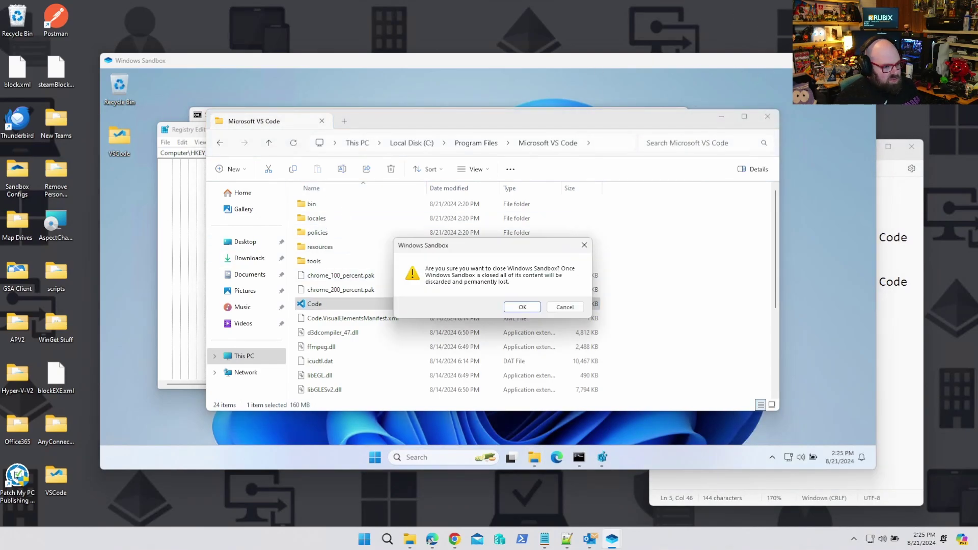
{"action": "left_click", "coordinate": [523, 307]}
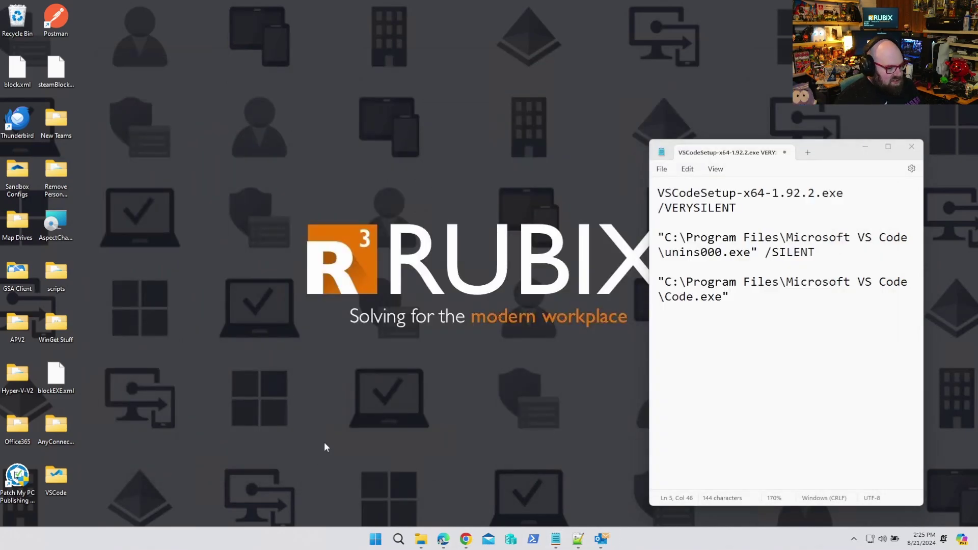
Step: Paste IntuneWinAppUtil.exe into the desktop VSCode folder and run it as administrator
{"action": "key", "text": "ctrl+v"}
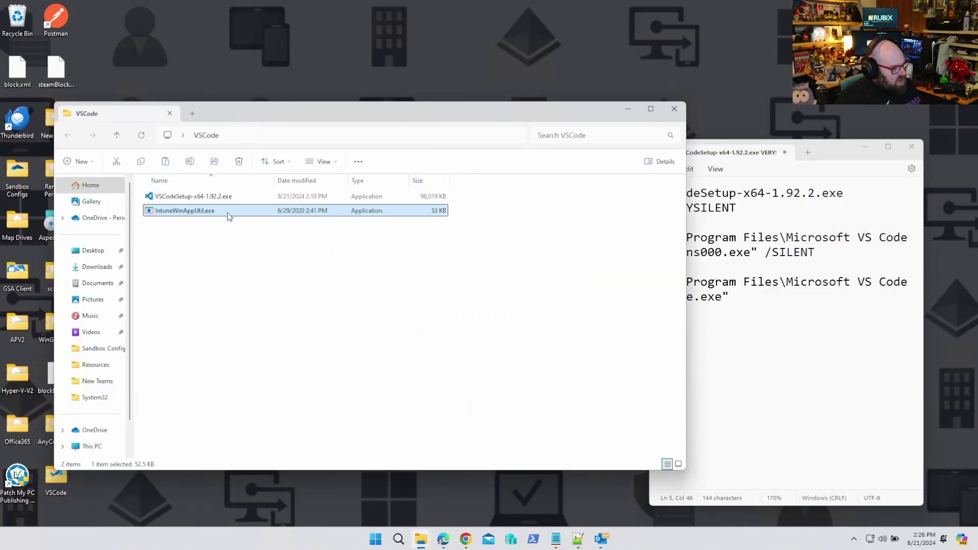
{"action": "right_click", "coordinate": [221, 210]}
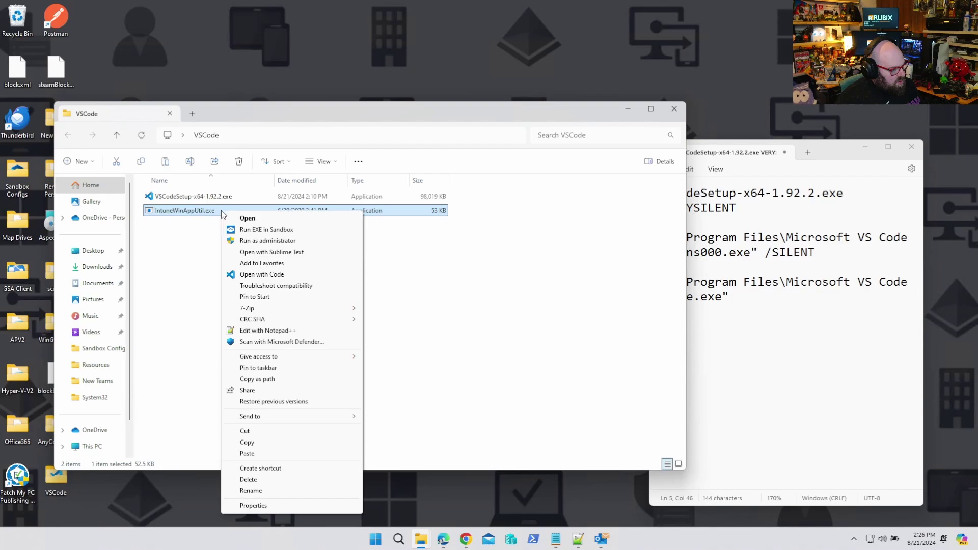
{"action": "left_click", "coordinate": [262, 240]}
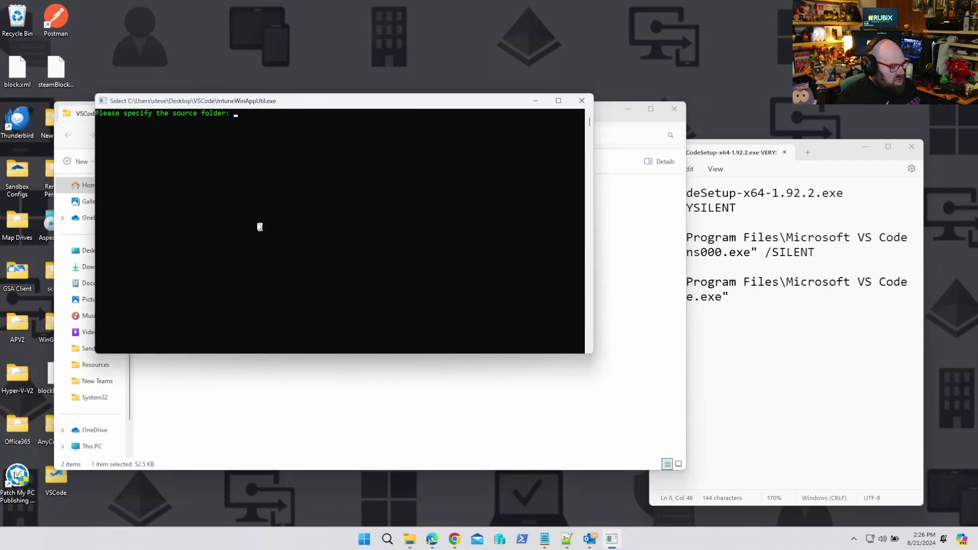
Step: Specify .\ as the packaging source folder and VSCodeSetup-x64-1.92.2.exe as the setup file, copying the name from the VSCode folder
{"action": "type", "text": ".\\"}
{"action": "key", "text": "Return"}
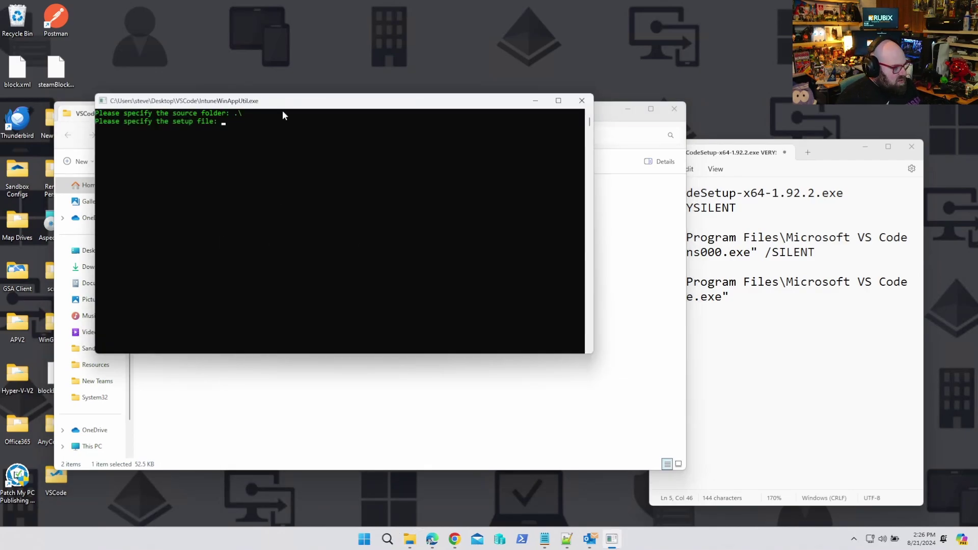
{"action": "left_click_drag", "start_coordinate": [291, 101], "coordinate": [505, 240]}
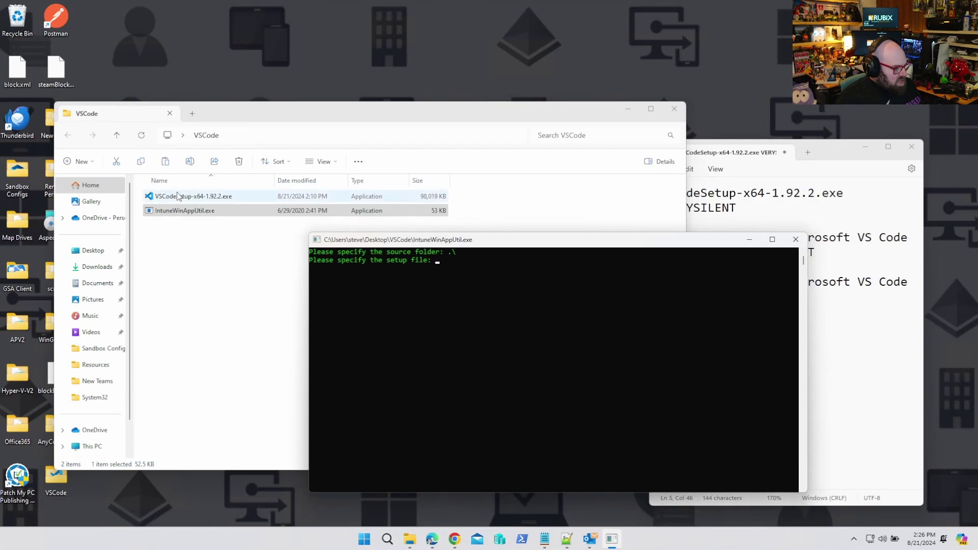
{"action": "left_click", "coordinate": [178, 196]}
{"action": "key", "text": "F2"}
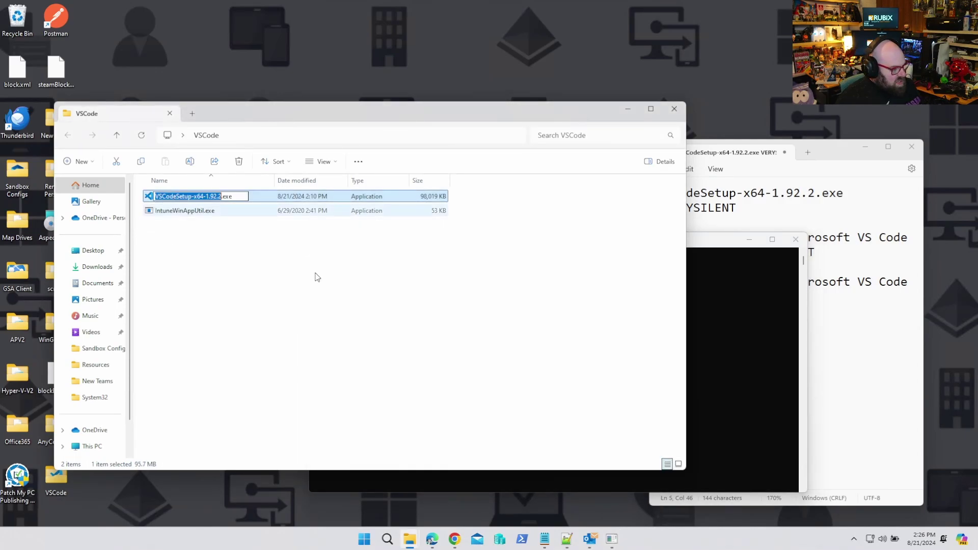
{"action": "key", "text": "ctrl+c"}
{"action": "left_click", "coordinate": [701, 376]}
{"action": "key", "text": "ctrl+v"}
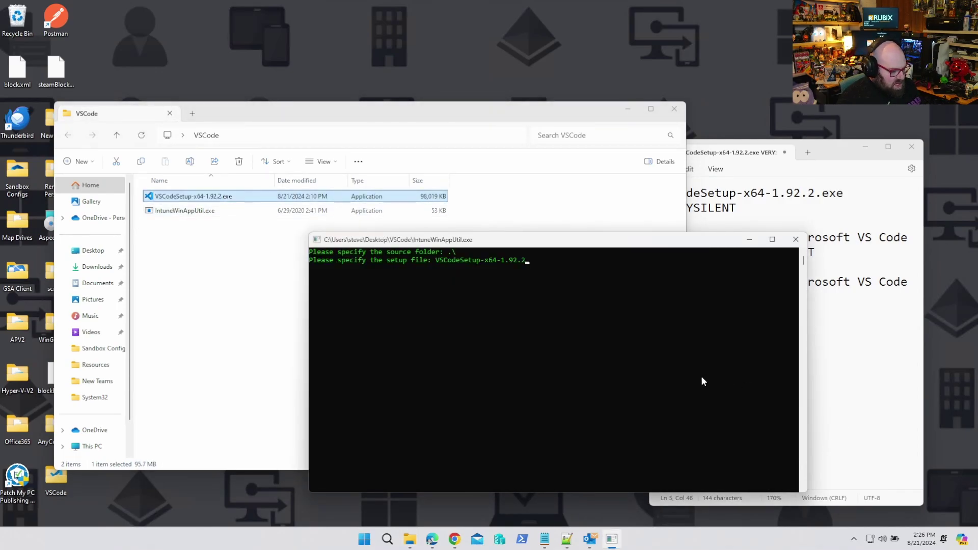
{"action": "type", "text": ".exe"}
{"action": "key", "text": "Return"}
Step: Set the package output folder to .\ and decline the catalog folder to build the .intunewin file
{"action": "type", "text": ".\\"}
{"action": "key", "text": "Return"}
{"action": "type", "text": "n"}
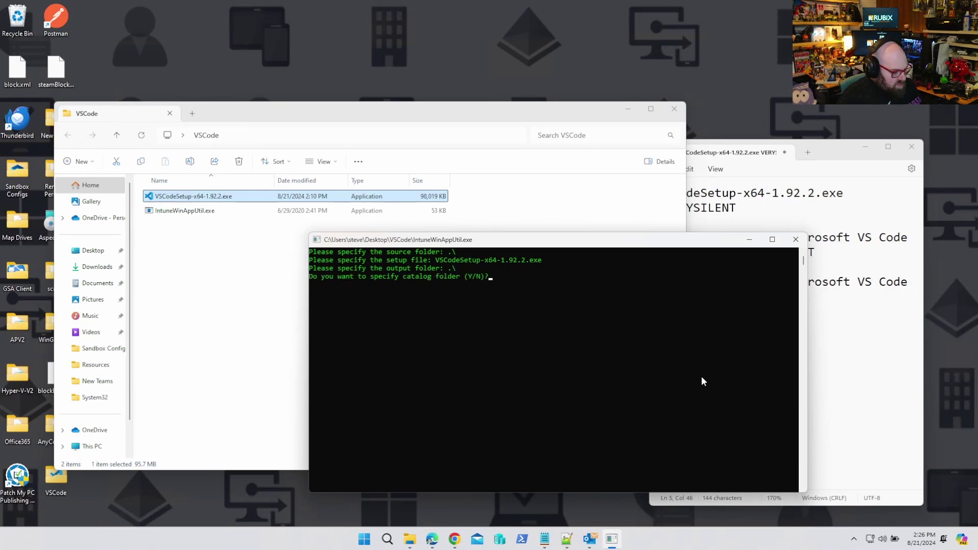
{"action": "key", "text": "Return"}
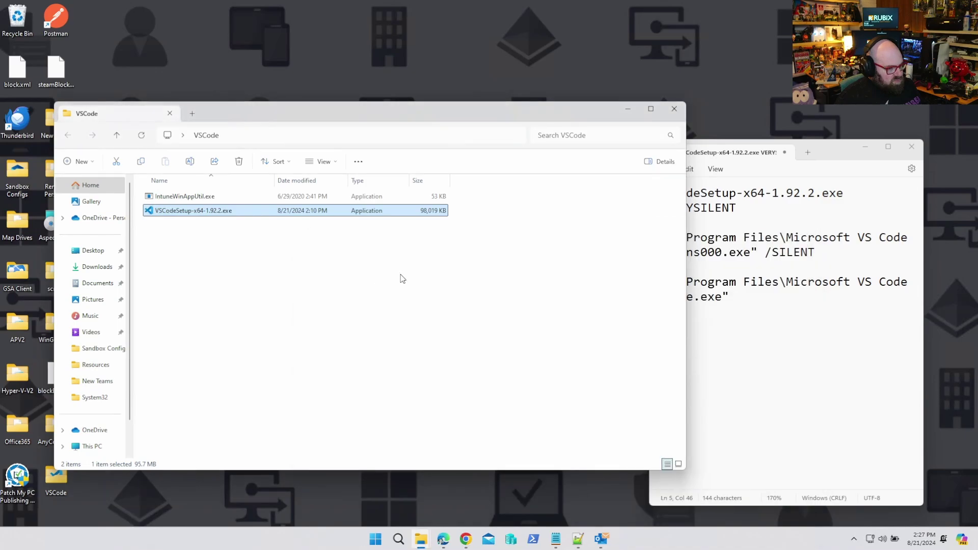
Step: Switch to the Intune admin center in Chrome and start adding a new Windows app (Win32) from the Windows apps list
{"action": "left_click", "coordinate": [466, 539]}
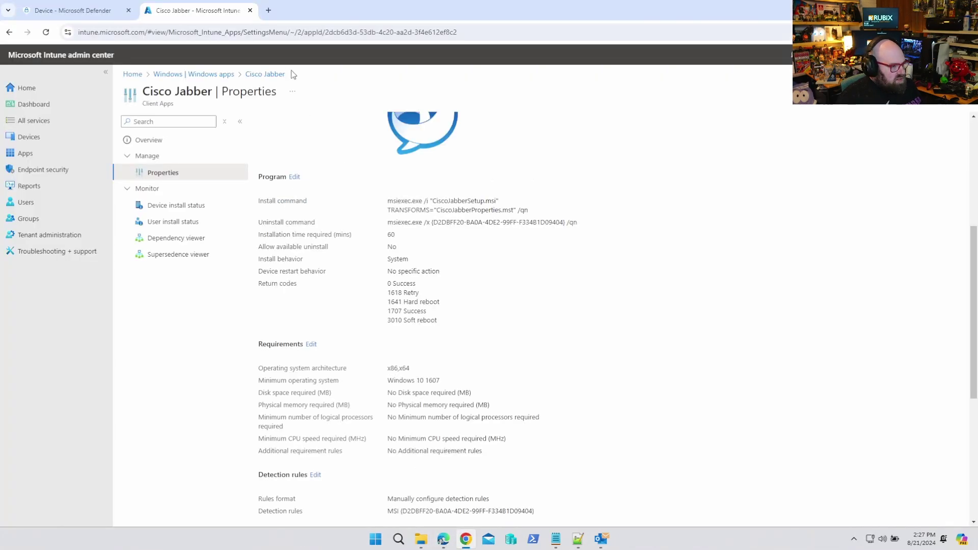
{"action": "left_click", "coordinate": [220, 75]}
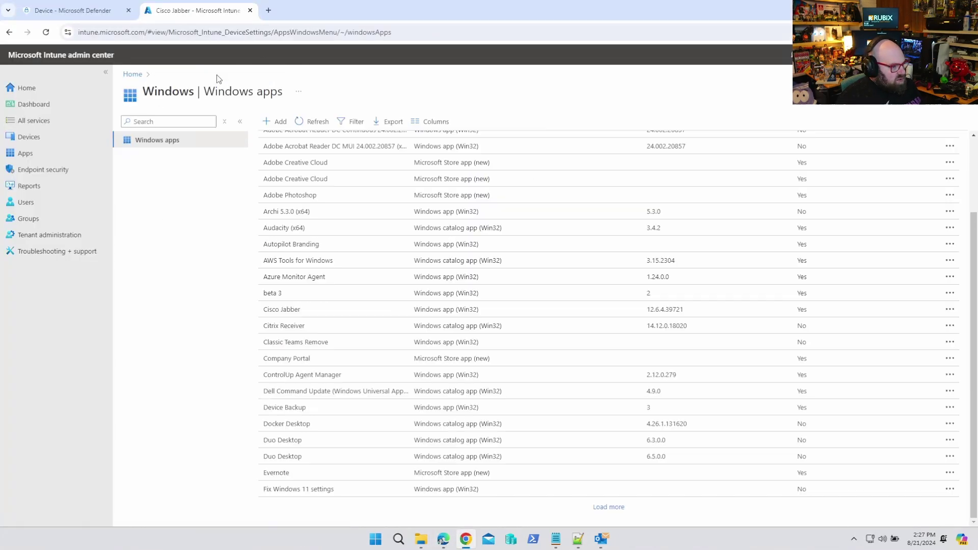
{"action": "left_click", "coordinate": [276, 121]}
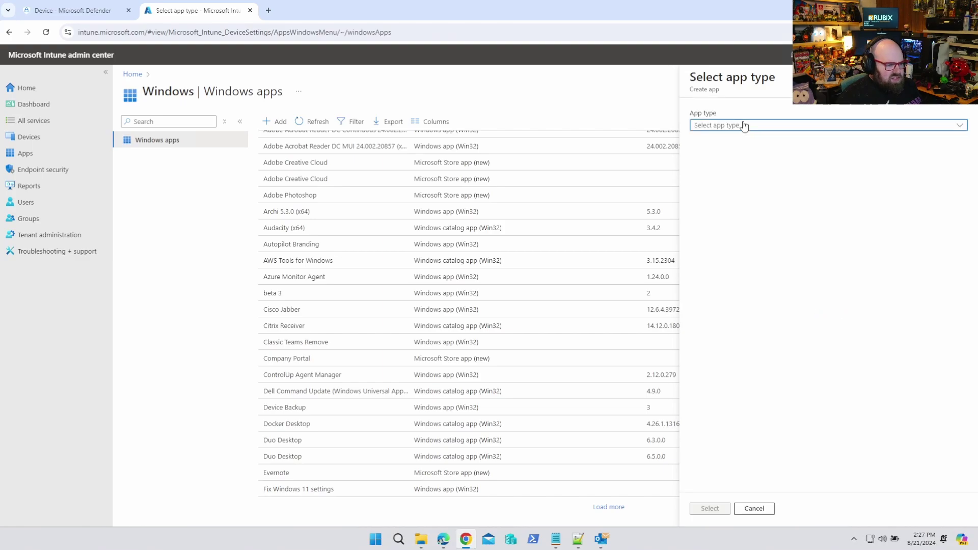
{"action": "left_click", "coordinate": [744, 125]}
{"action": "left_click", "coordinate": [746, 335]}
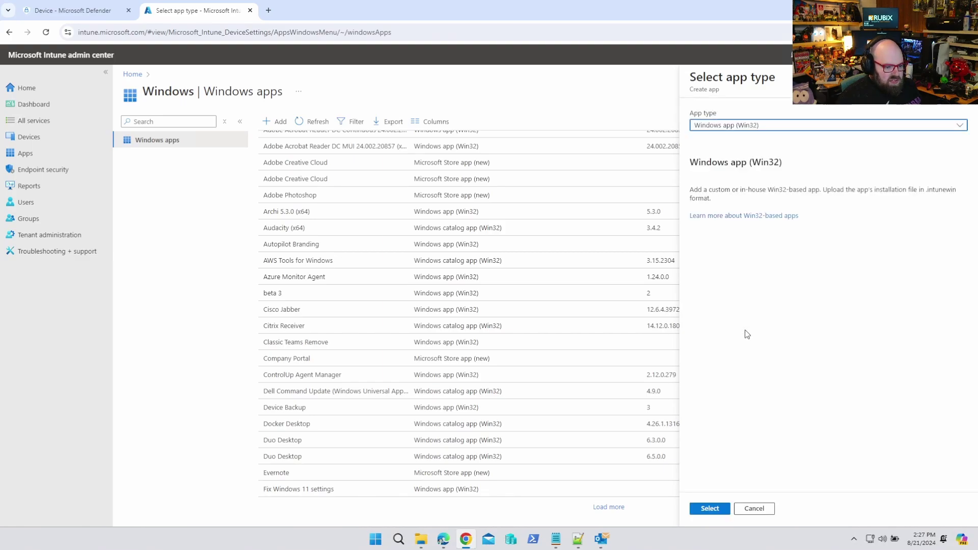
{"action": "left_click", "coordinate": [709, 509]}
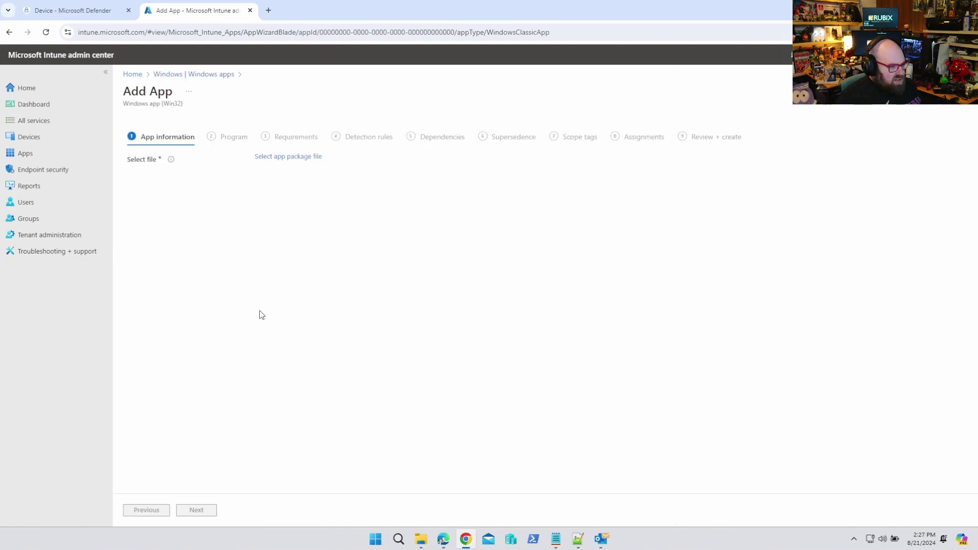
Step: Choose VSCodeSetup-x64-1.92.2.intunewin from the desktop VSCode folder as the app package file
{"action": "left_click", "coordinate": [284, 158]}
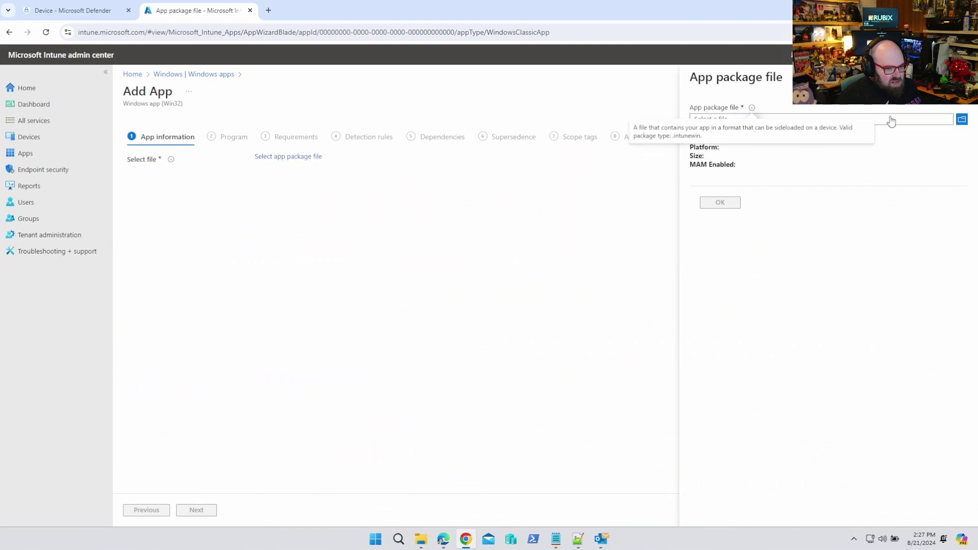
{"action": "left_click", "coordinate": [901, 120]}
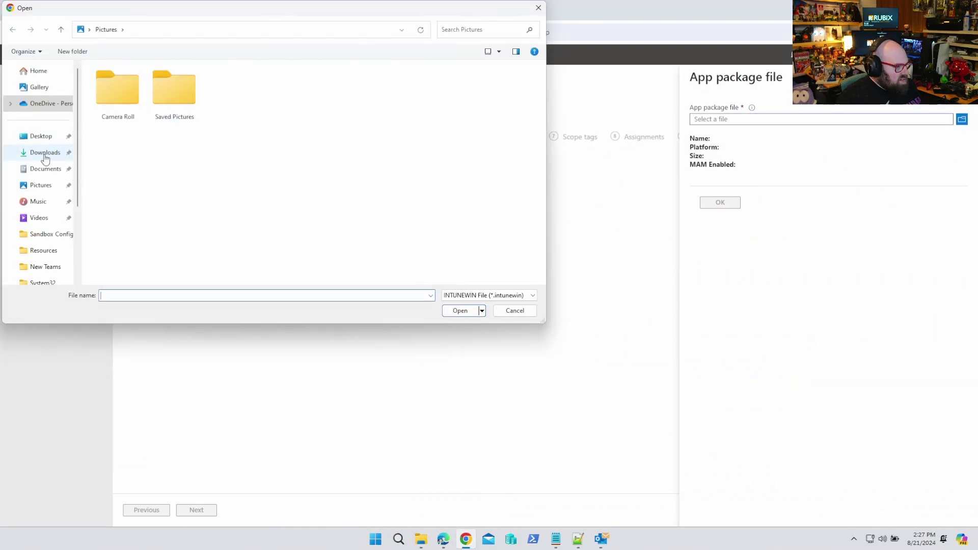
{"action": "left_click", "coordinate": [42, 136]}
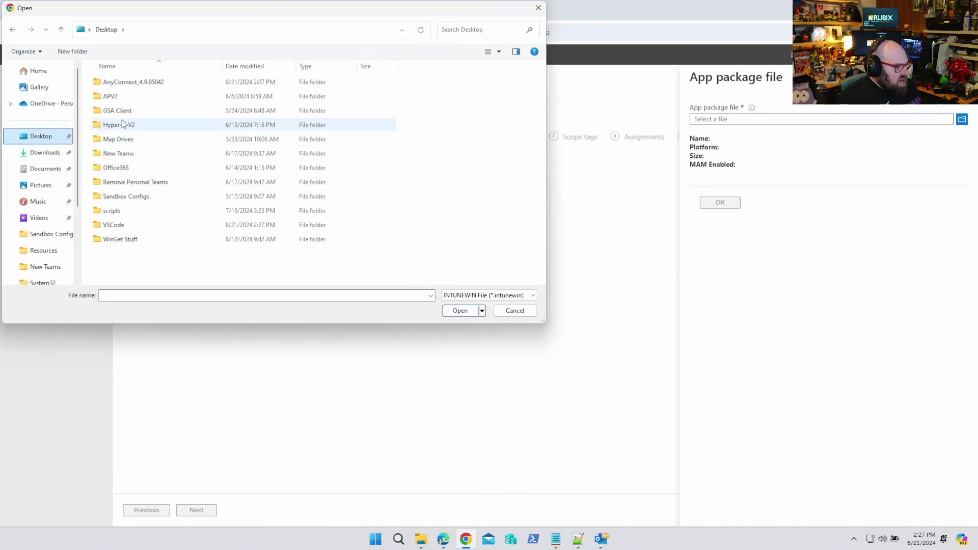
{"action": "double_click", "coordinate": [122, 225]}
{"action": "double_click", "coordinate": [153, 84]}
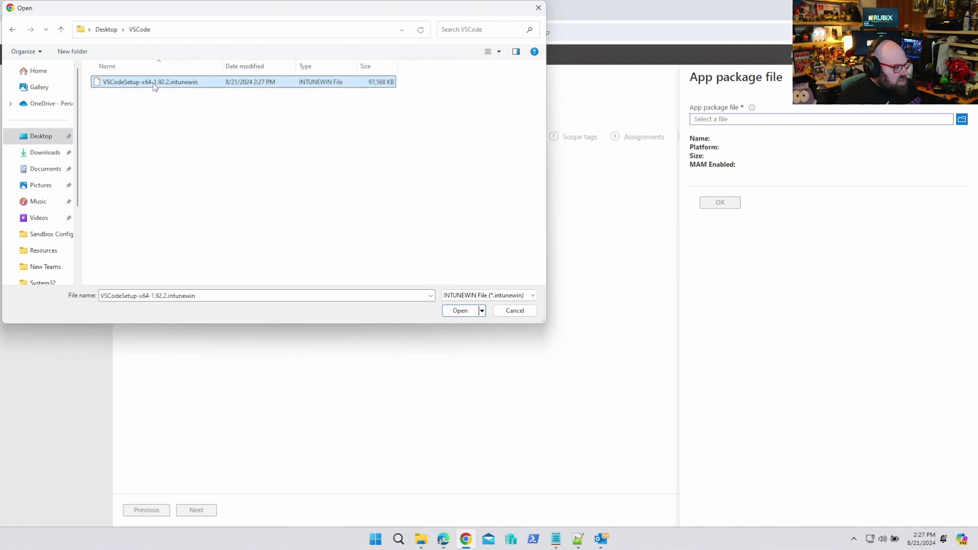
Step: Confirm the chosen app package file and set the app's name to Visual Studio Code
{"action": "left_click", "coordinate": [732, 209]}
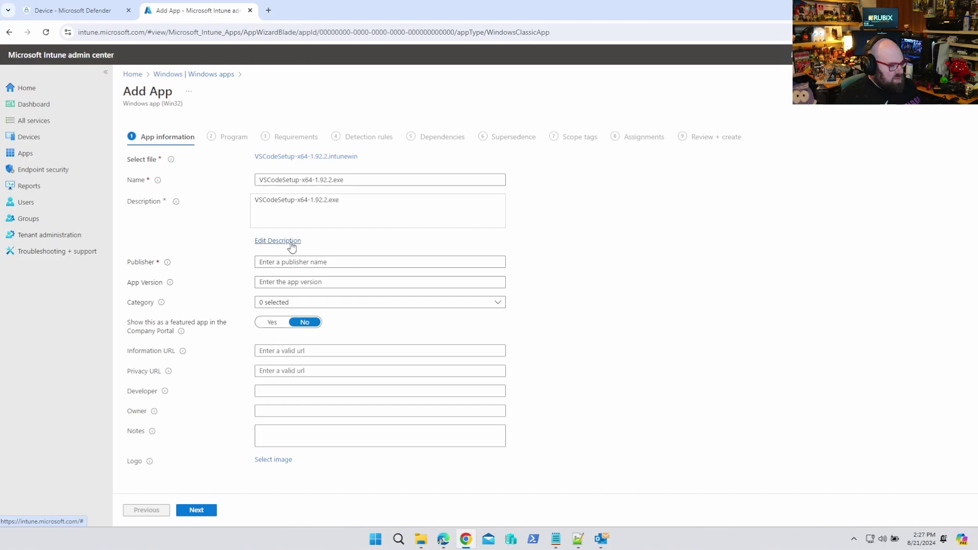
{"action": "left_click", "coordinate": [377, 177]}
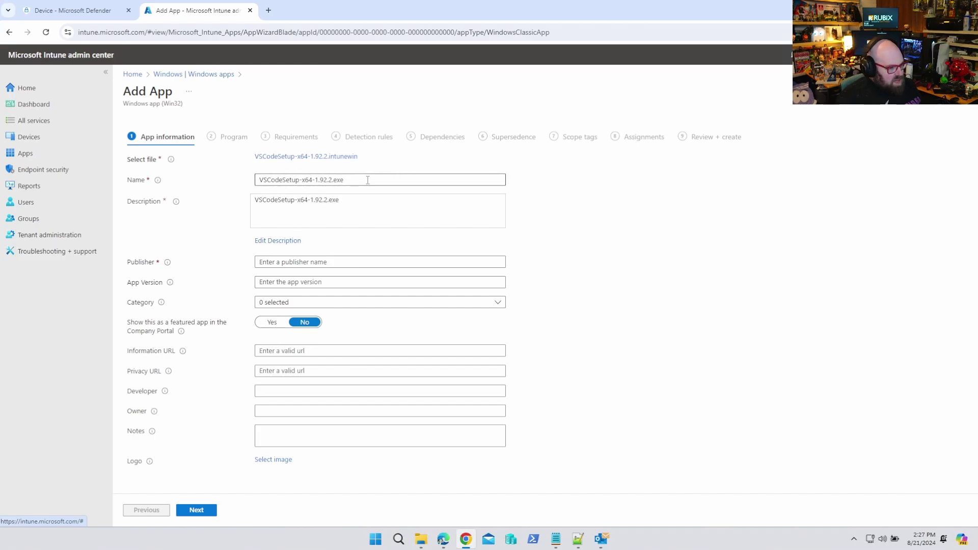
{"action": "key", "text": "ctrl+a"}
{"action": "type", "text": "Vi"}
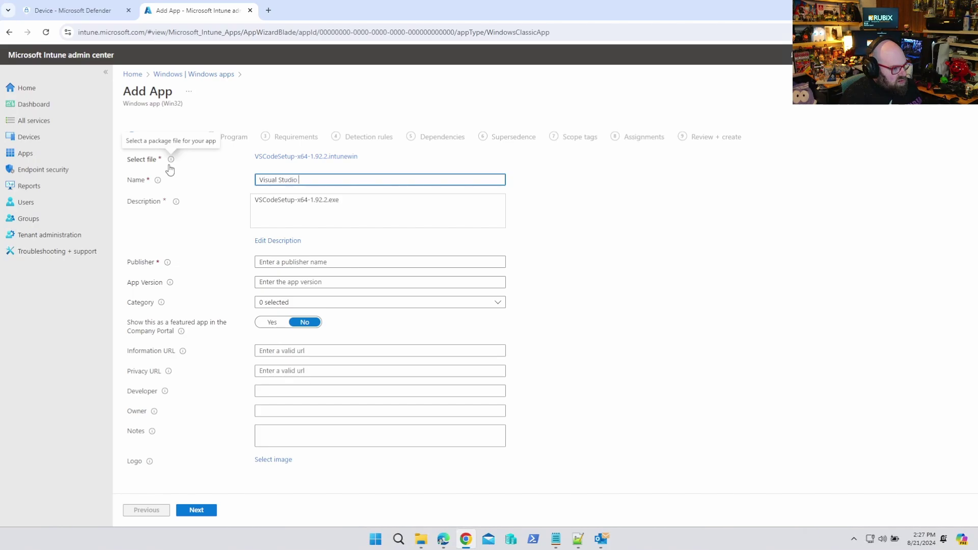
Step: Open chocolatey.org in a new browser tab and go to its packages page
{"action": "key", "text": "ctrl+t"}
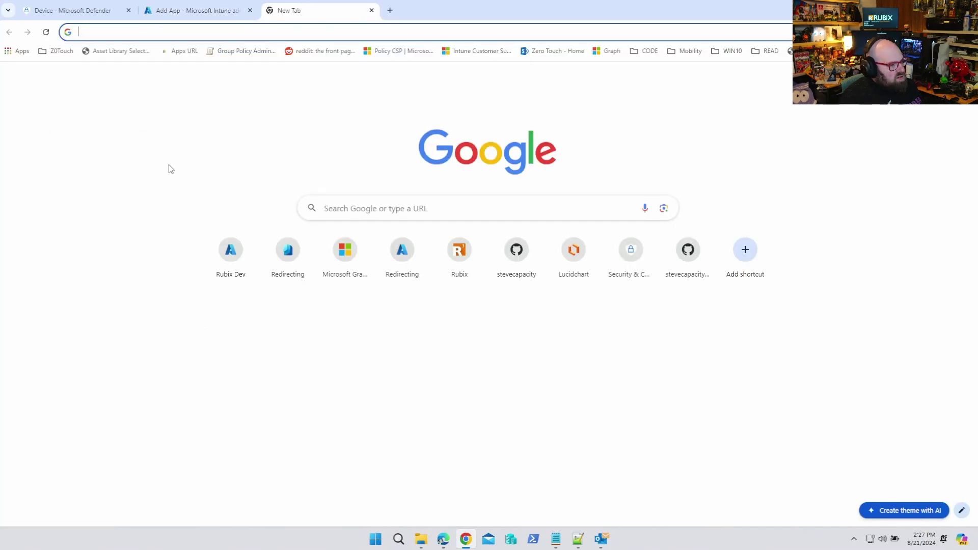
{"action": "type", "text": "choc"}
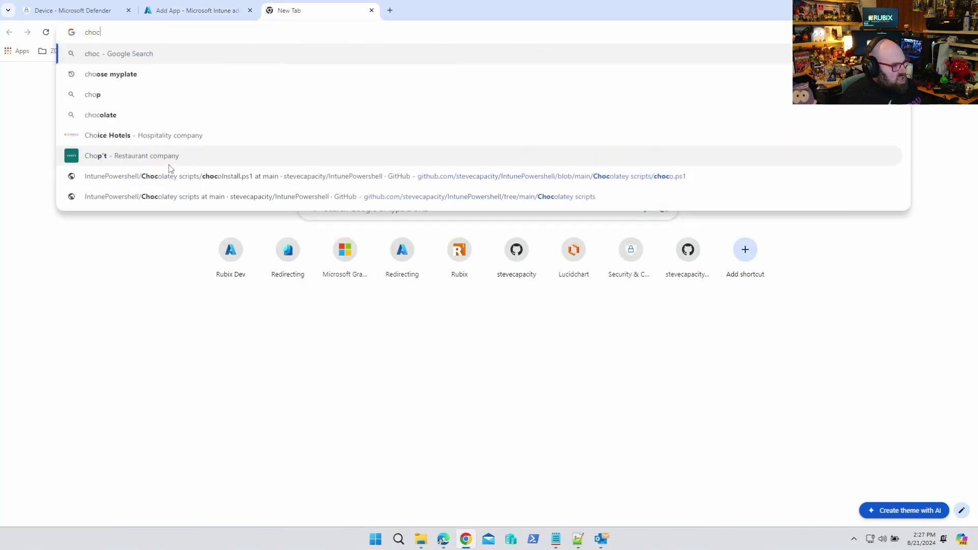
{"action": "type", "text": "olatey.org"}
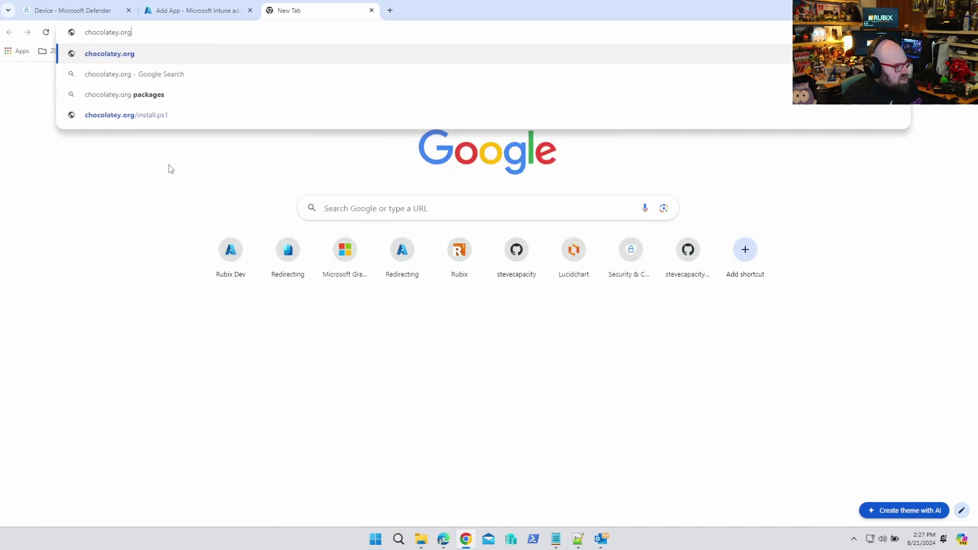
{"action": "key", "text": "Return"}
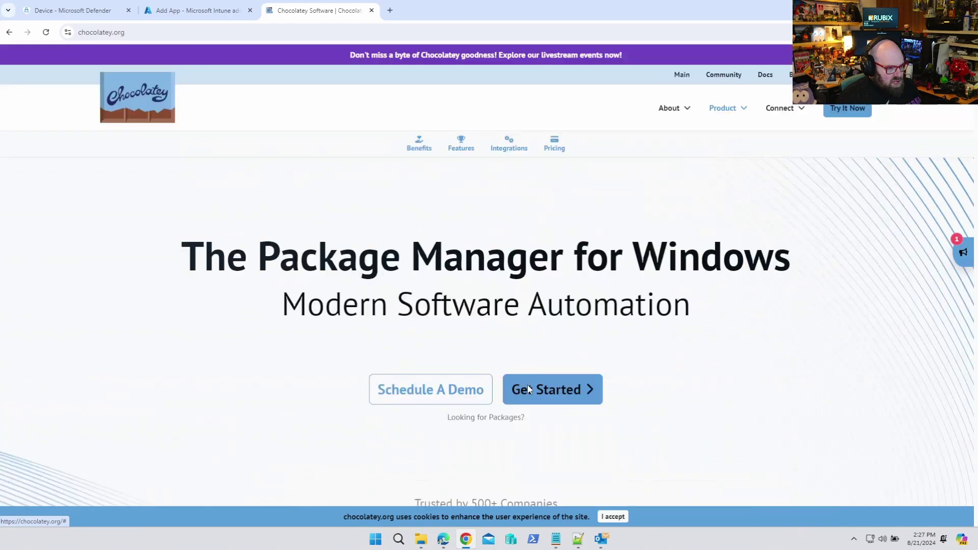
{"action": "left_click", "coordinate": [277, 28]}
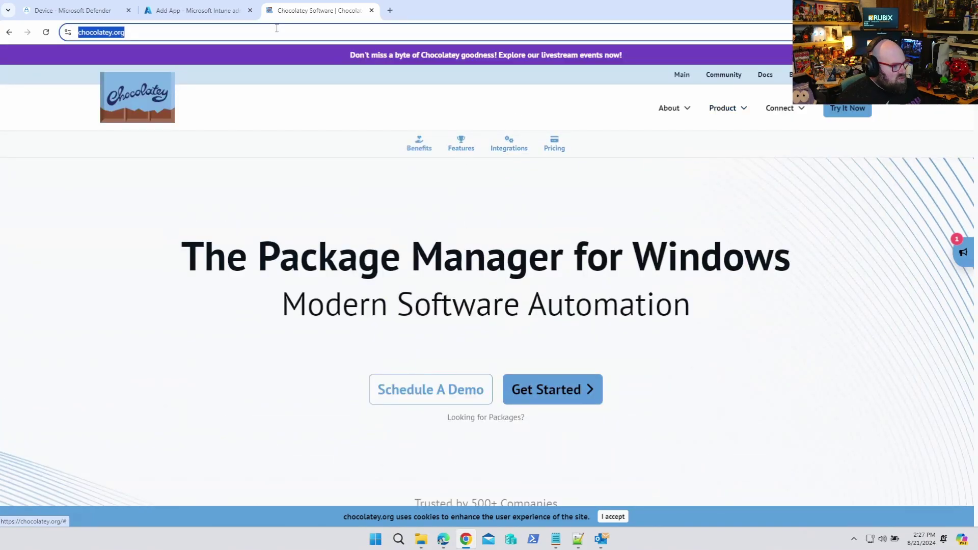
{"action": "left_click", "coordinate": [277, 28]}
{"action": "type", "text": "packages"}
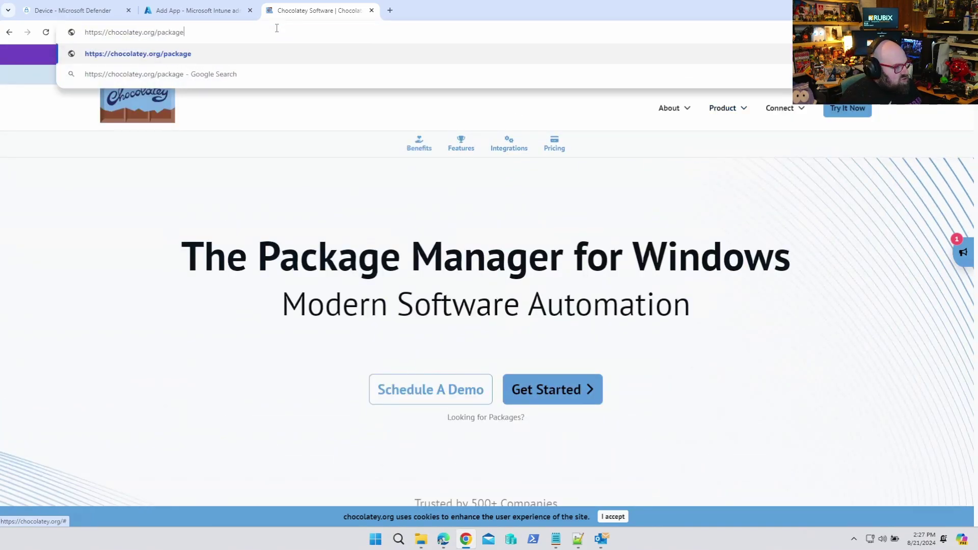
{"action": "key", "text": "Return"}
Step: Search the Chocolatey packages for "visual studio code" and open the Visual Studio Code 1.92.2 package page
{"action": "left_click", "coordinate": [641, 451]}
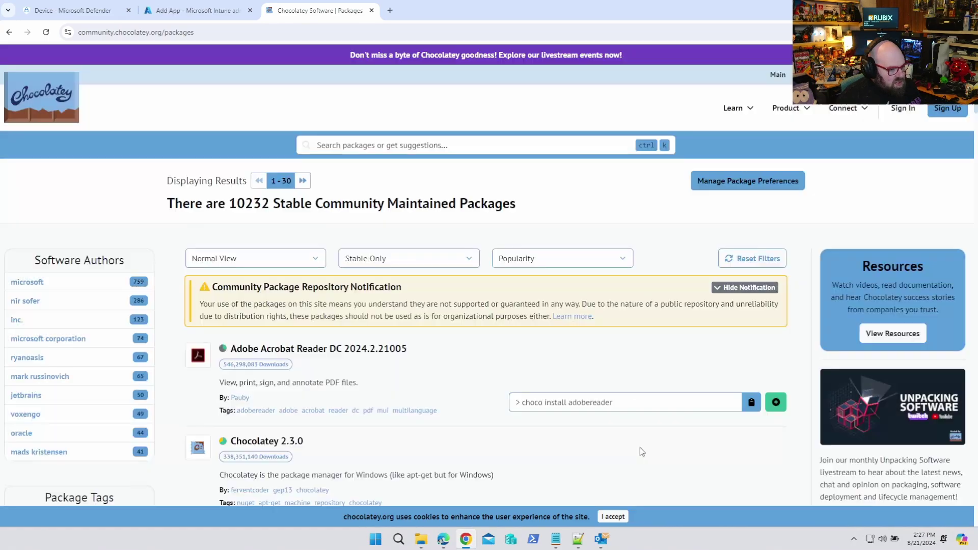
{"action": "type", "text": "vi"}
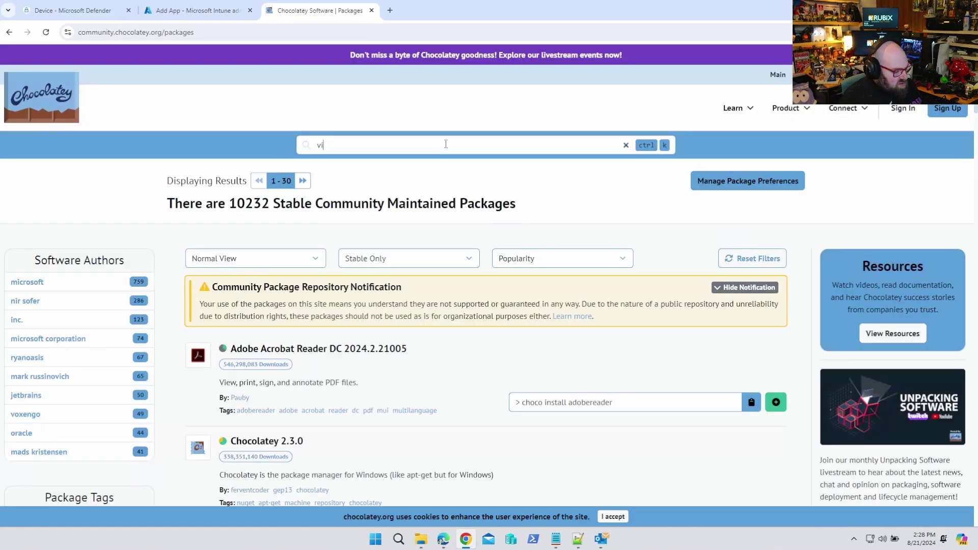
{"action": "type", "text": "sual studioi"}
{"action": "key", "text": "BackSpace"}
{"action": "key", "text": "BackSpace"}
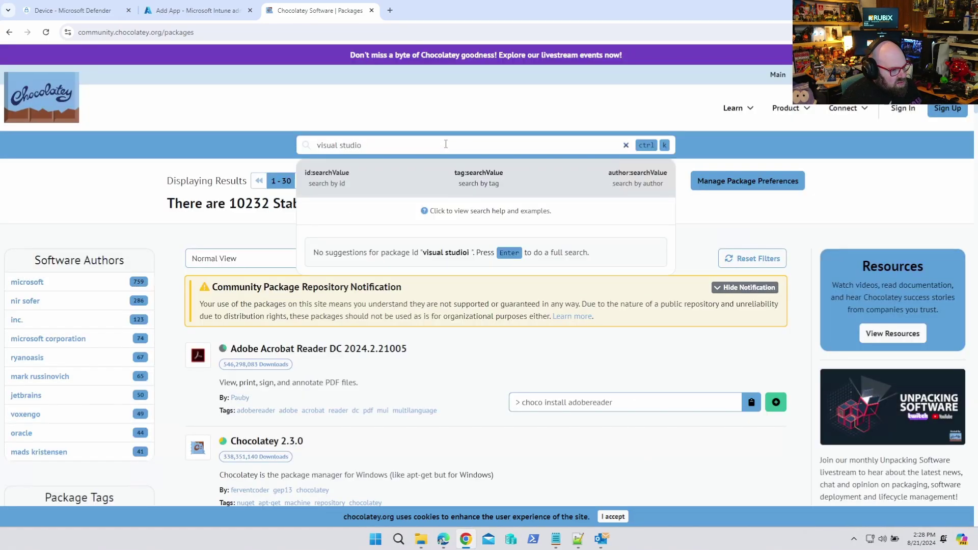
{"action": "type", "text": "code"}
{"action": "key", "text": "Return"}
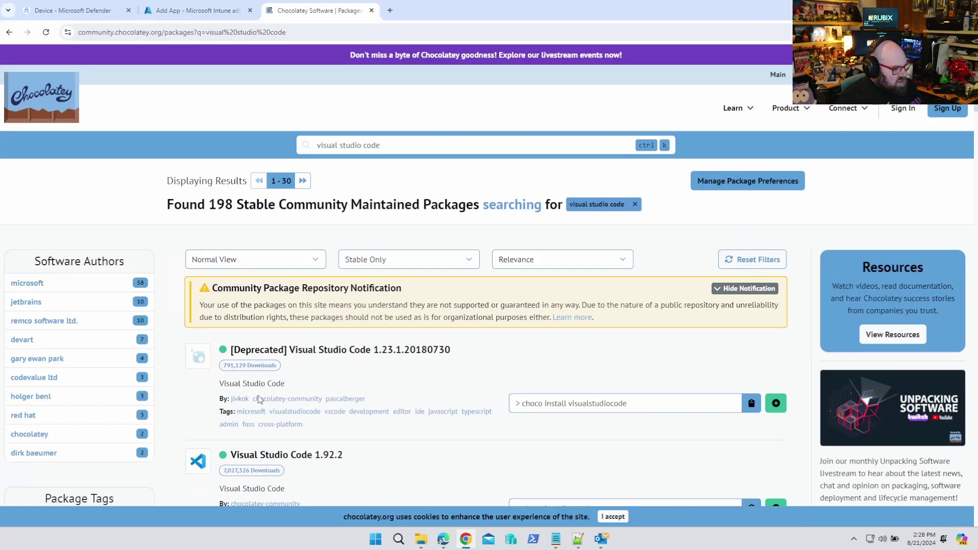
{"action": "scroll", "coordinate": [258, 399], "scroll_direction": "down", "scroll_amount": 2}
{"action": "left_click", "coordinate": [312, 354]}
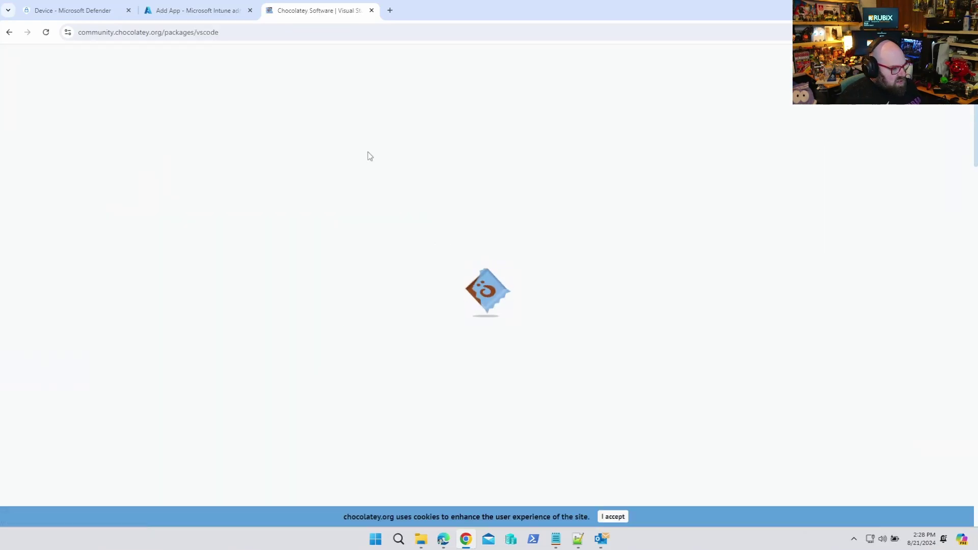
Step: Copy the opening sentences of the package description, from "Build and debug modern web" through "Mac OSX, and Windows."
{"action": "scroll", "coordinate": [375, 279], "scroll_direction": "down", "scroll_amount": 3}
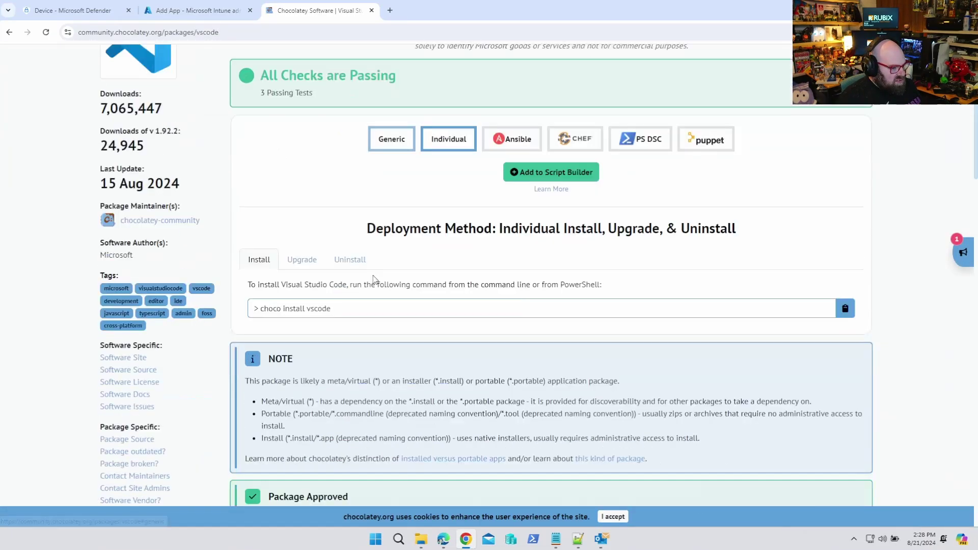
{"action": "scroll", "coordinate": [375, 279], "scroll_direction": "down", "scroll_amount": 5}
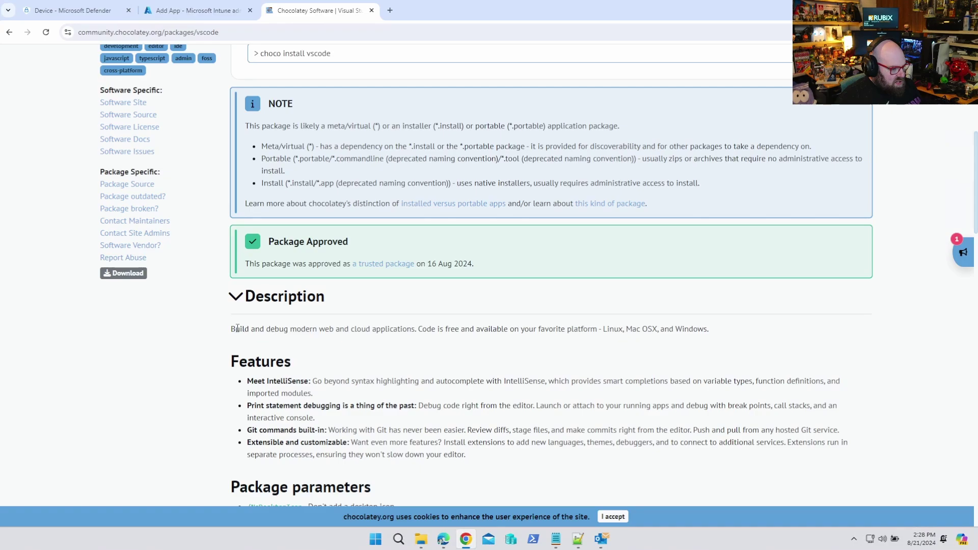
{"action": "left_click_drag", "start_coordinate": [232, 329], "coordinate": [603, 453]}
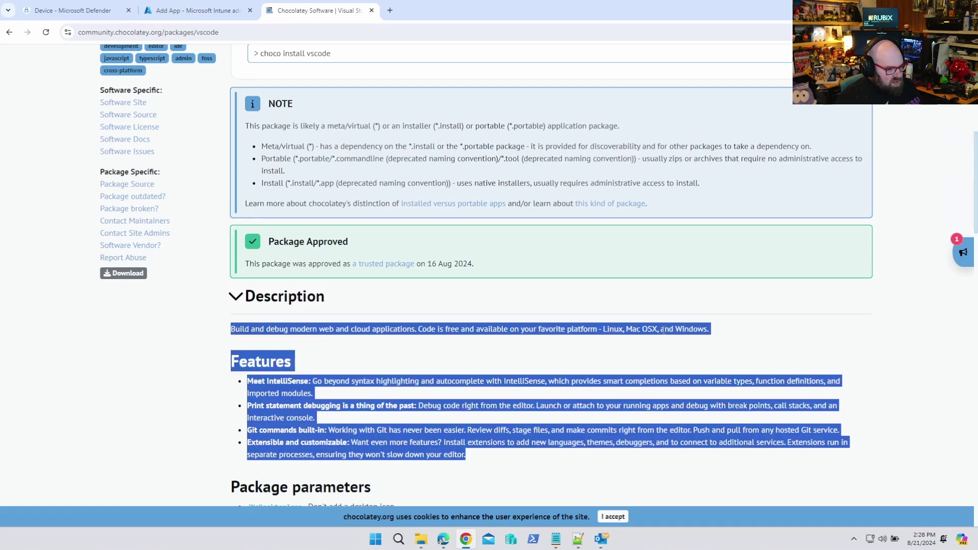
{"action": "left_click_drag", "start_coordinate": [719, 328], "coordinate": [235, 332]}
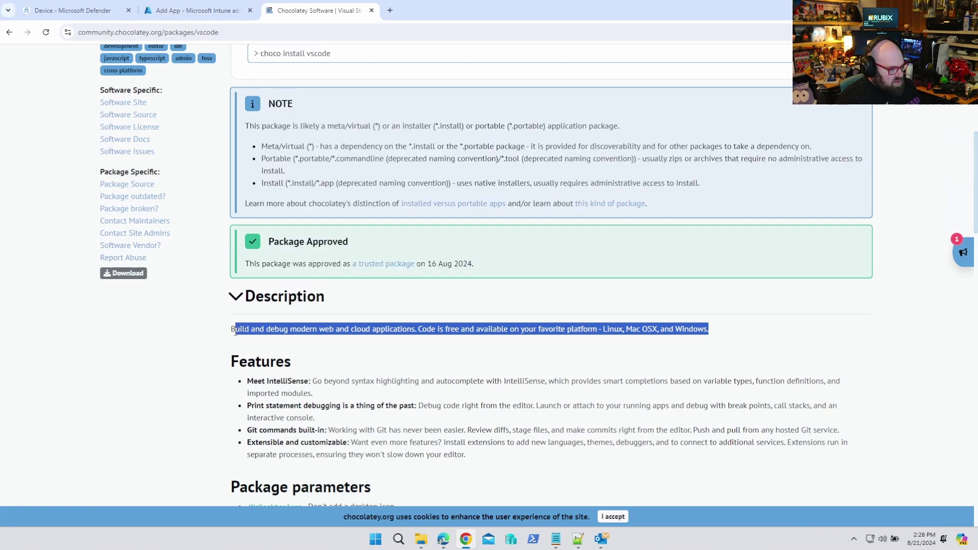
Step: Return to the Intune app form and replace the app description with the copied Visual Studio Code text
{"action": "left_click", "coordinate": [196, 9]}
{"action": "left_click", "coordinate": [279, 241]}
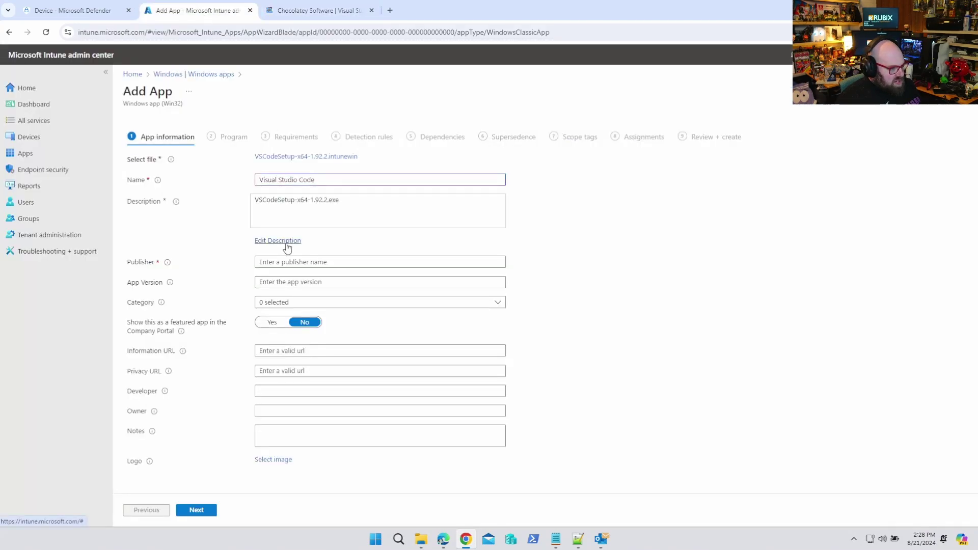
{"action": "left_click_drag", "start_coordinate": [652, 141], "coordinate": [489, 99]}
{"action": "type", "text": "Build and debug modern web and cloud applications. Code is free and available on your favorite platform - Linux, Mac OSX, and Windows."}
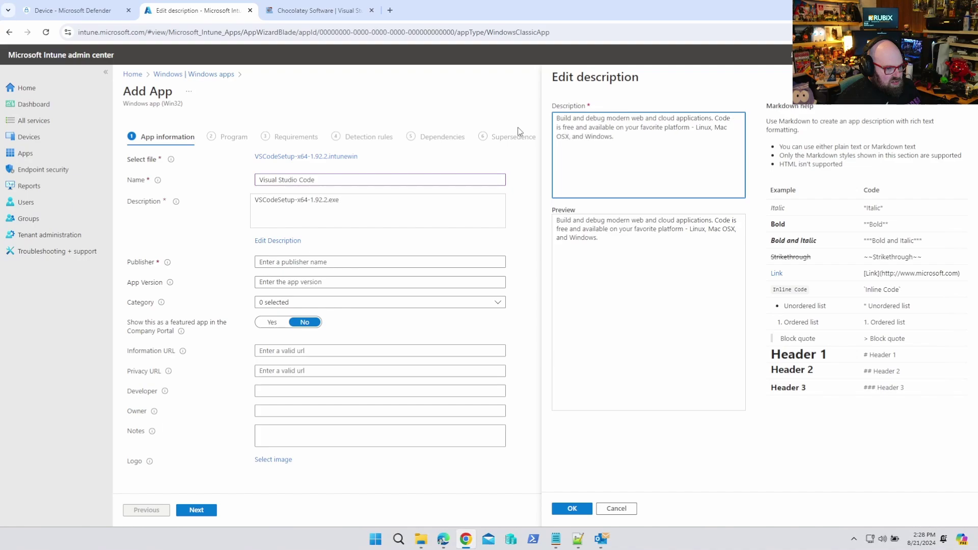
{"action": "left_click", "coordinate": [569, 509]}
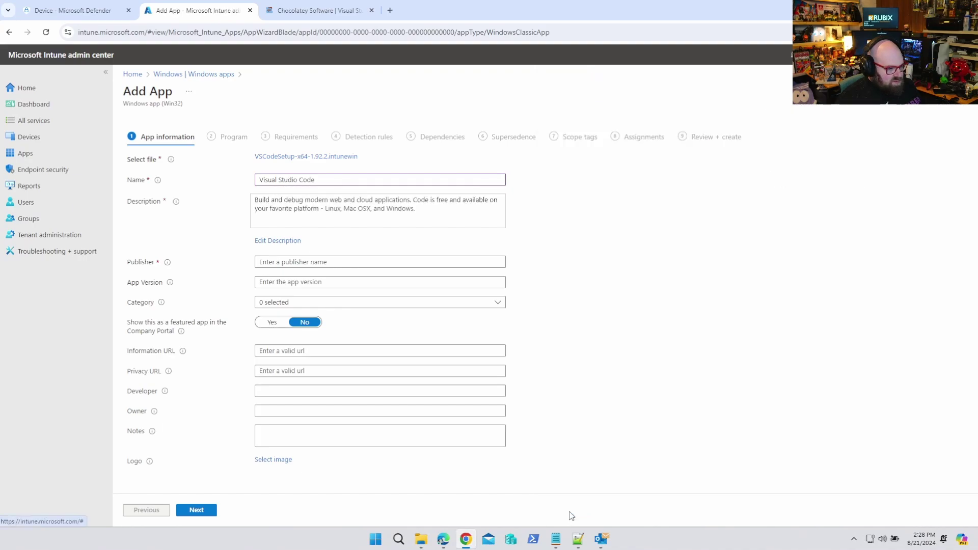
Step: Set the app's publisher to Microsoft and its version to 1.92.2
{"action": "left_click", "coordinate": [292, 264]}
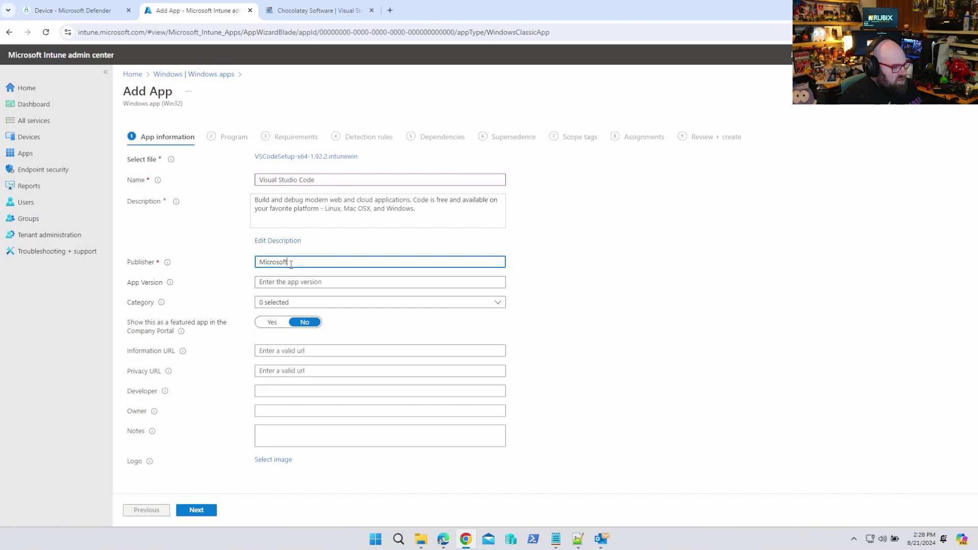
{"action": "left_click", "coordinate": [291, 281]}
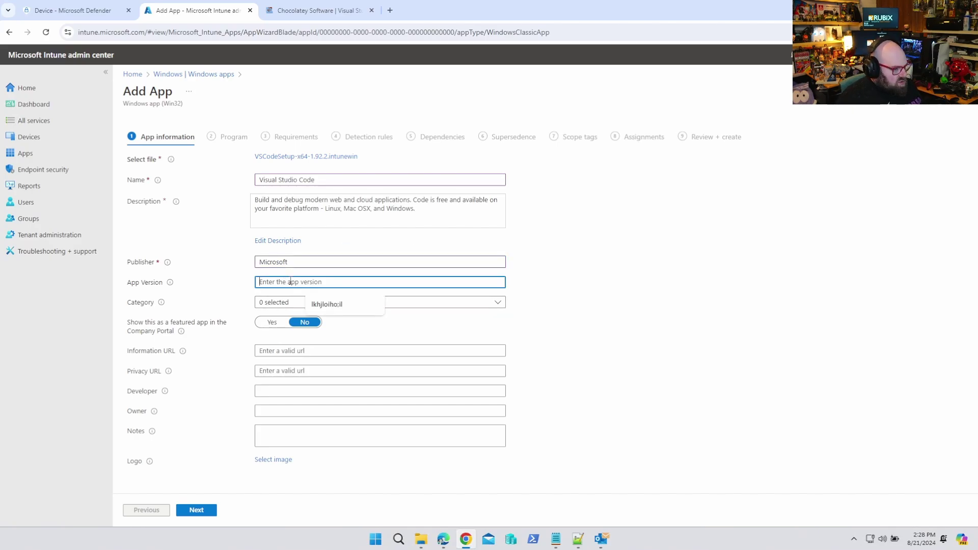
{"action": "type", "text": "1.92.2"}
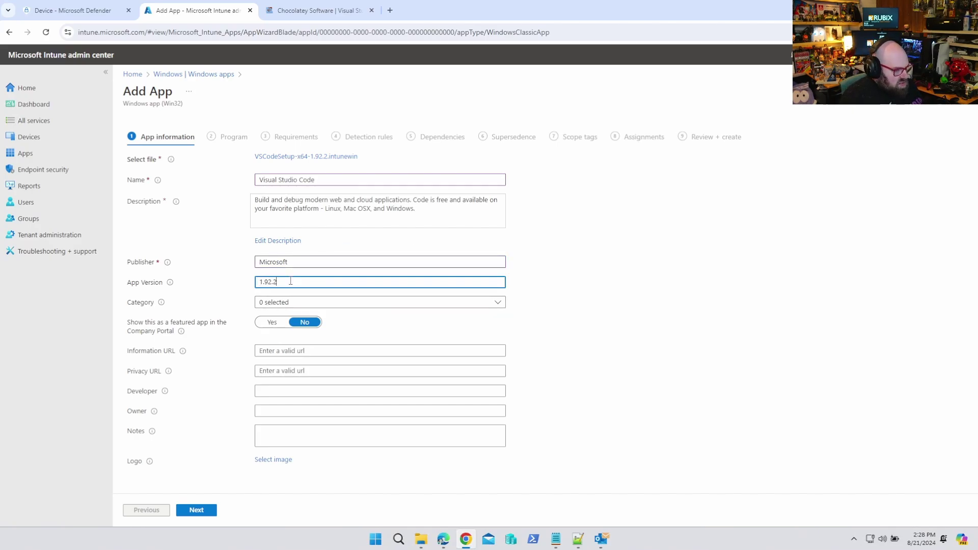
{"action": "left_click", "coordinate": [689, 324]}
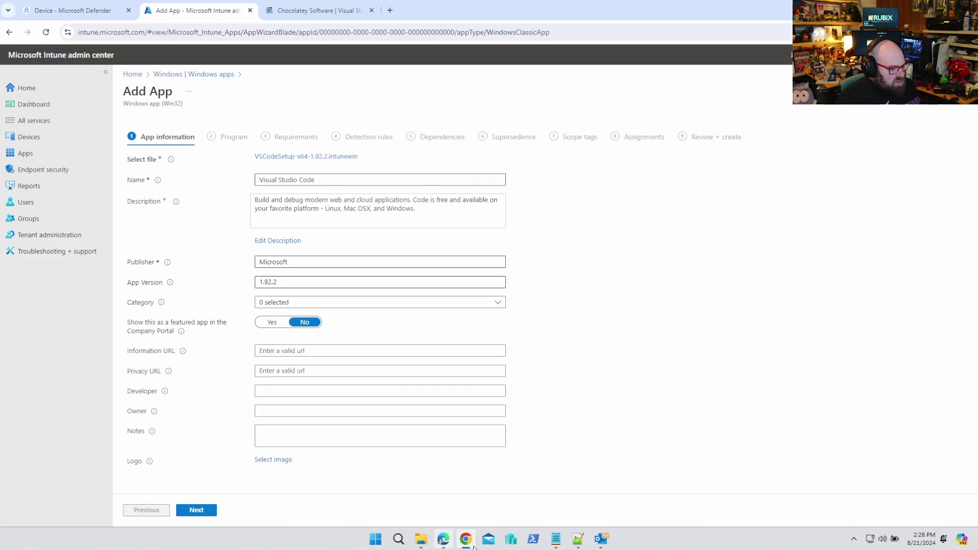
Step: Save the Visual Studio Code logo from the Chocolatey package page to the Pictures folder as vscode.1.92.2.png
{"action": "mouse_move", "coordinate": [473, 547]}
{"action": "left_click", "coordinate": [465, 490]}
{"action": "scroll", "coordinate": [308, 245], "scroll_direction": "up", "scroll_amount": 15}
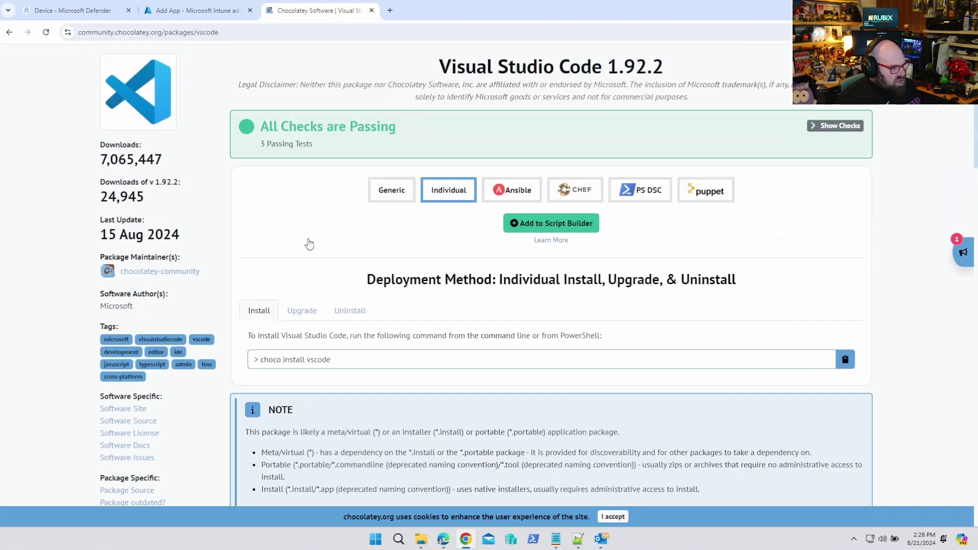
{"action": "right_click", "coordinate": [147, 200]}
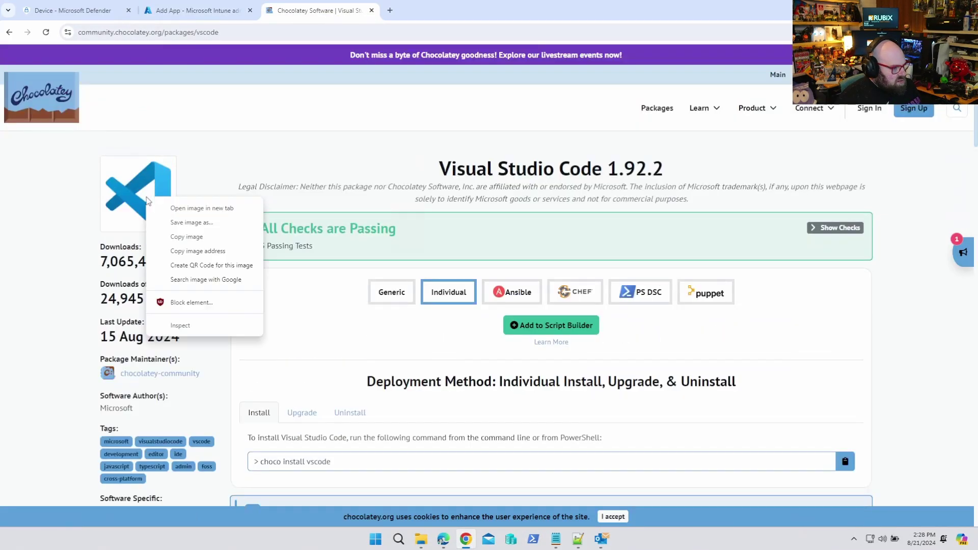
{"action": "left_click", "coordinate": [206, 222]}
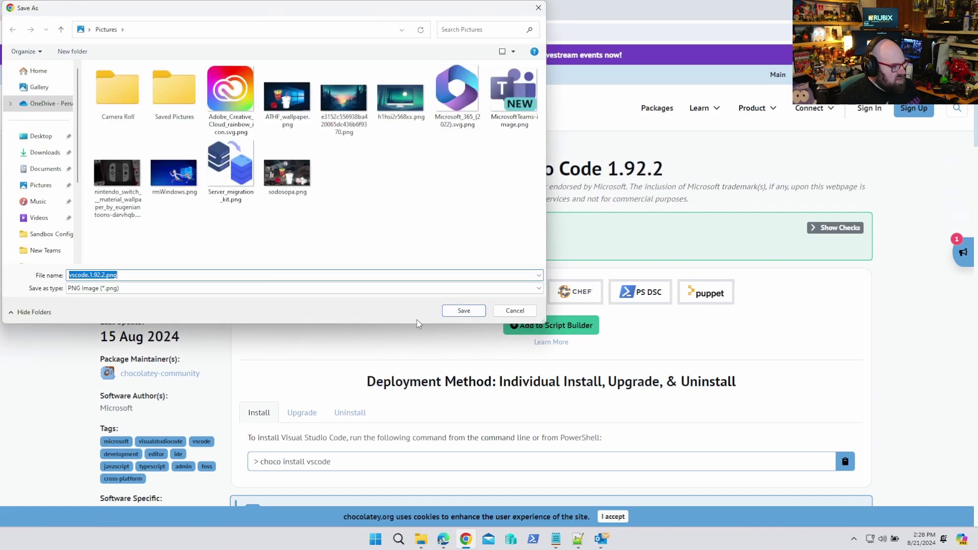
{"action": "left_click", "coordinate": [447, 315]}
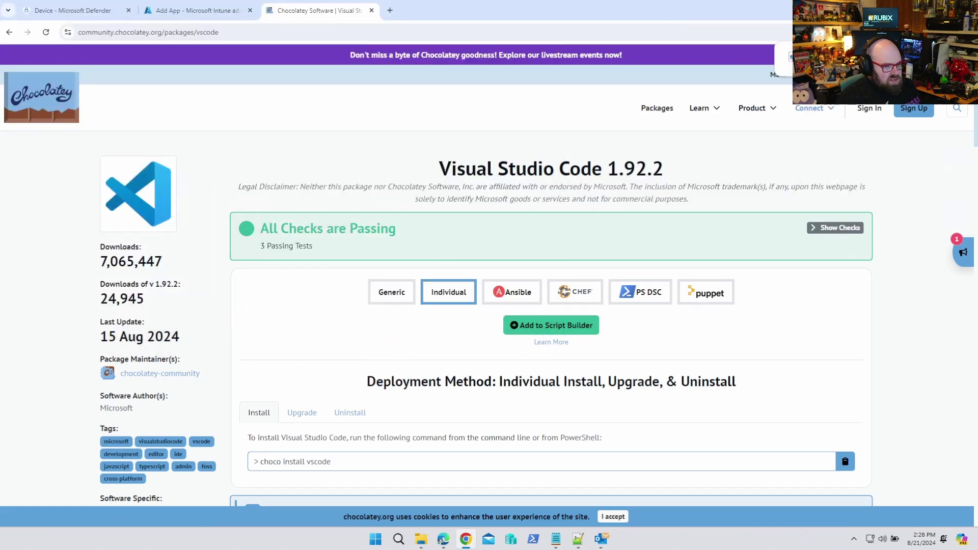
Step: Add vscode.1.92.2.png from the Pictures folder as the Intune app's logo and continue to the Program settings
{"action": "left_click", "coordinate": [197, 11]}
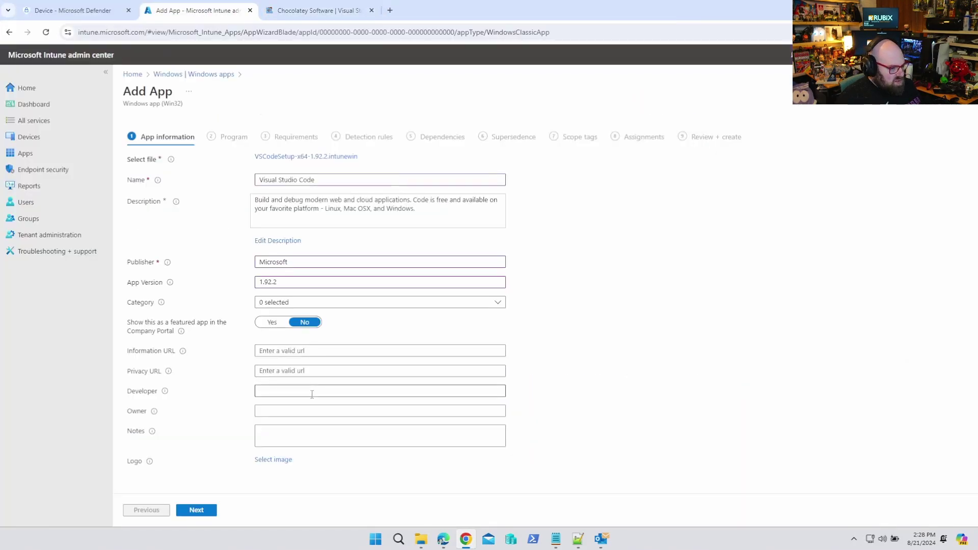
{"action": "left_click", "coordinate": [266, 461]}
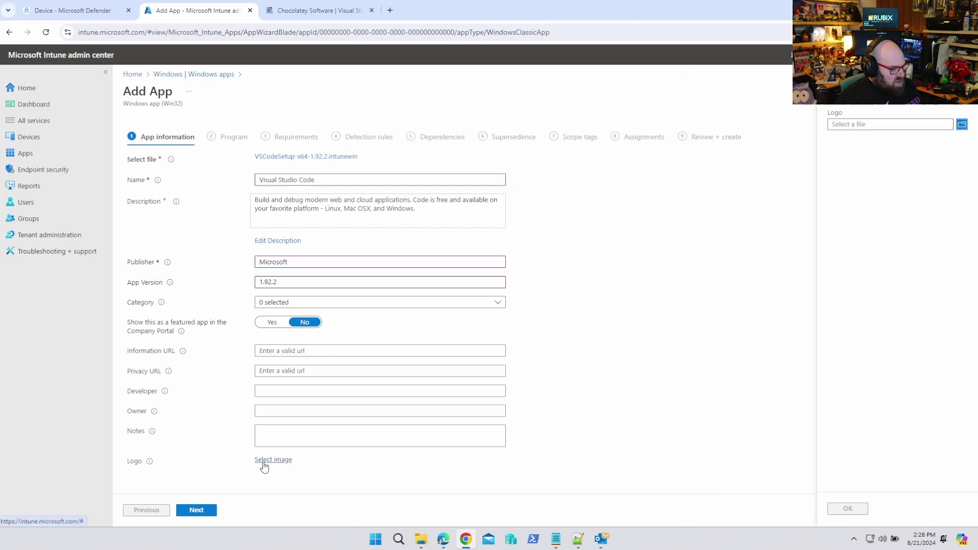
{"action": "left_click", "coordinate": [862, 129]}
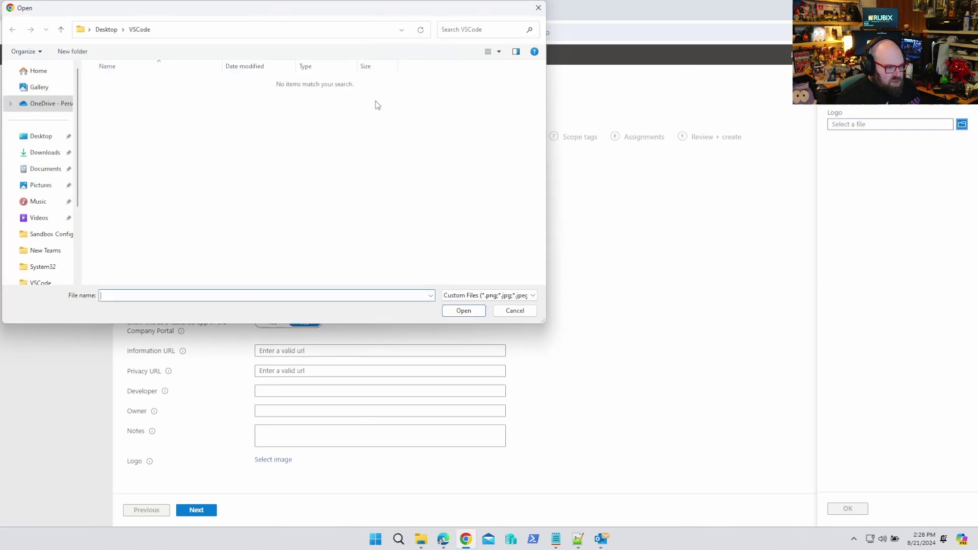
{"action": "left_click", "coordinate": [41, 185]}
{"action": "scroll", "coordinate": [310, 276], "scroll_direction": "down", "scroll_amount": 3}
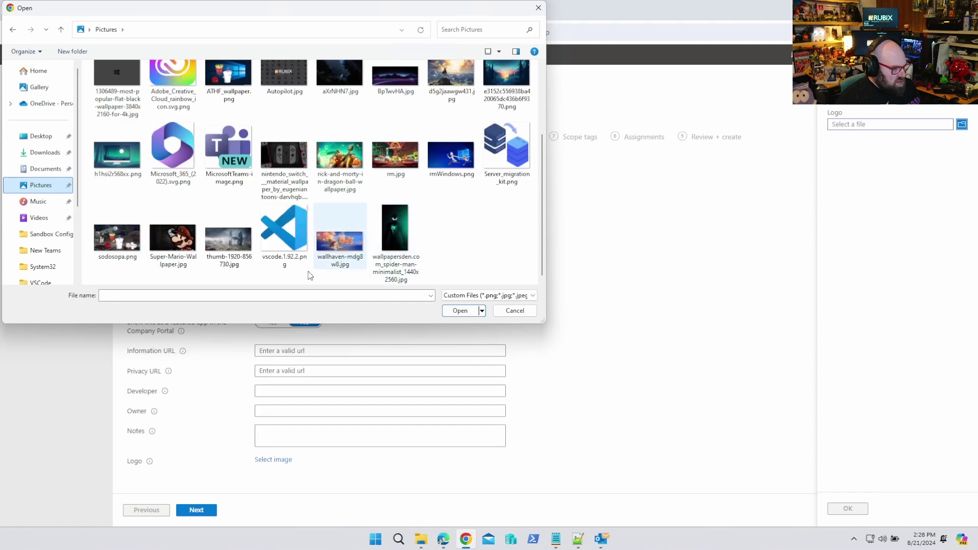
{"action": "double_click", "coordinate": [284, 229]}
{"action": "left_click", "coordinate": [848, 509]}
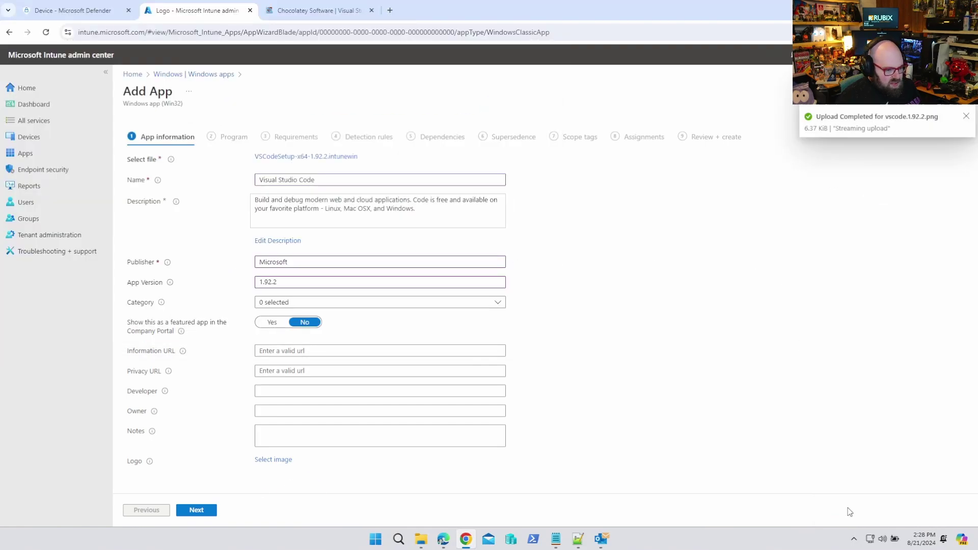
{"action": "left_click", "coordinate": [201, 511]}
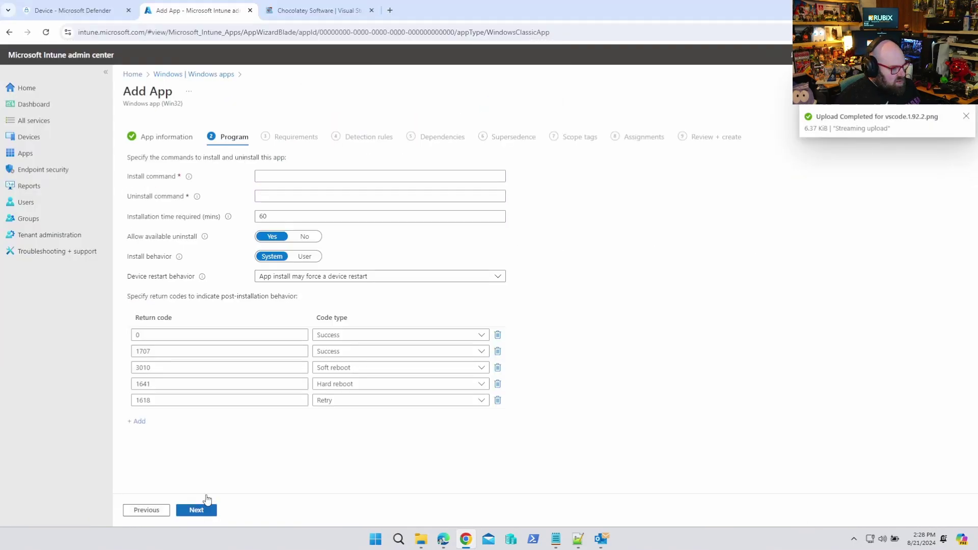
Step: Copy the VSCodeSetup-x64-1.92.2.exe /VERYSILENT line from the Notepad notes into the Intune app's install command
{"action": "mouse_move", "coordinate": [556, 539]}
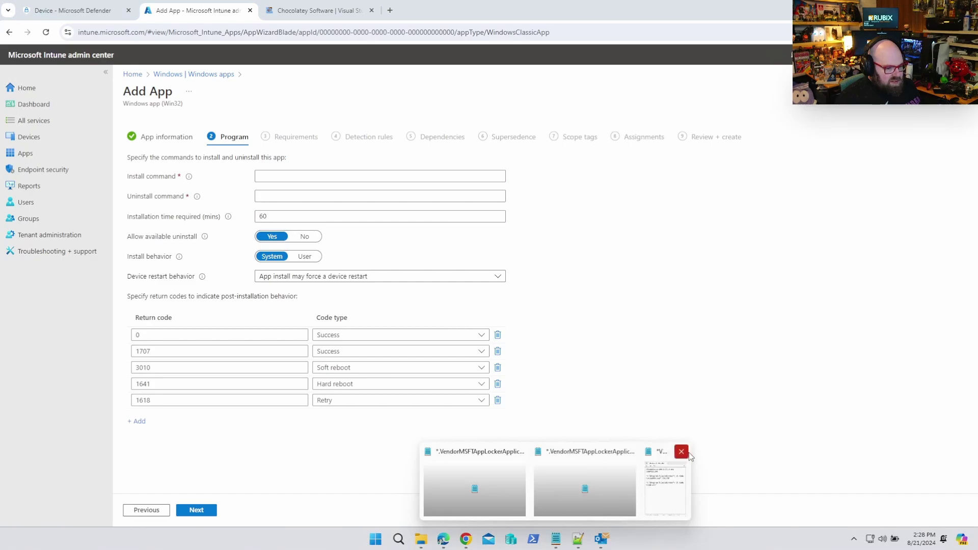
{"action": "left_click", "coordinate": [687, 452]}
{"action": "left_click", "coordinate": [869, 349]}
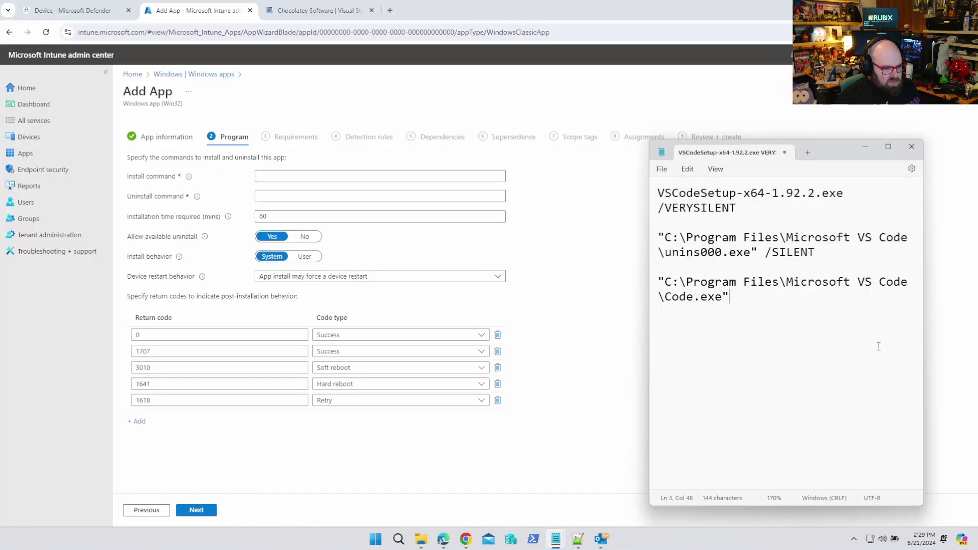
{"action": "triple_click", "coordinate": [749, 210]}
{"action": "key", "text": "ctrl+c"}
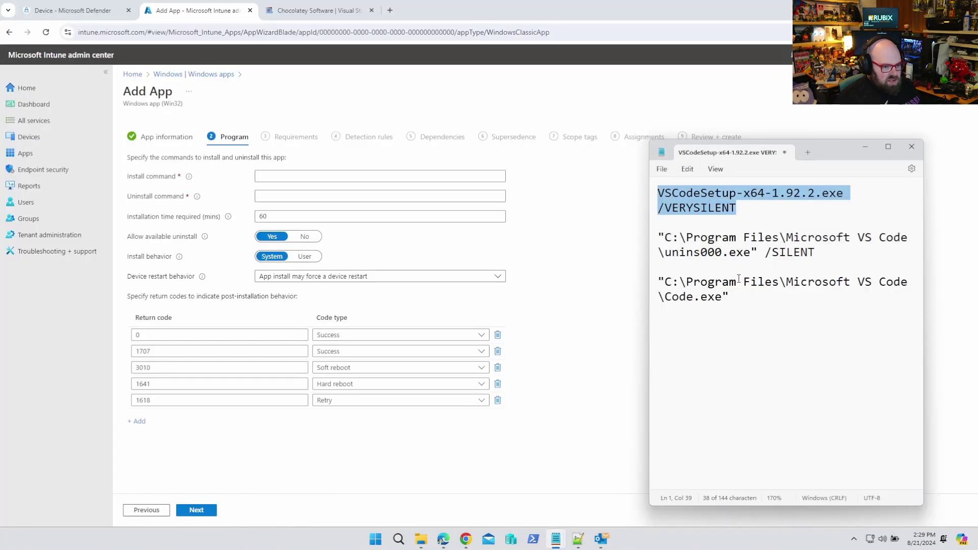
{"action": "left_click", "coordinate": [307, 177]}
{"action": "key", "text": "ctrl+v"}
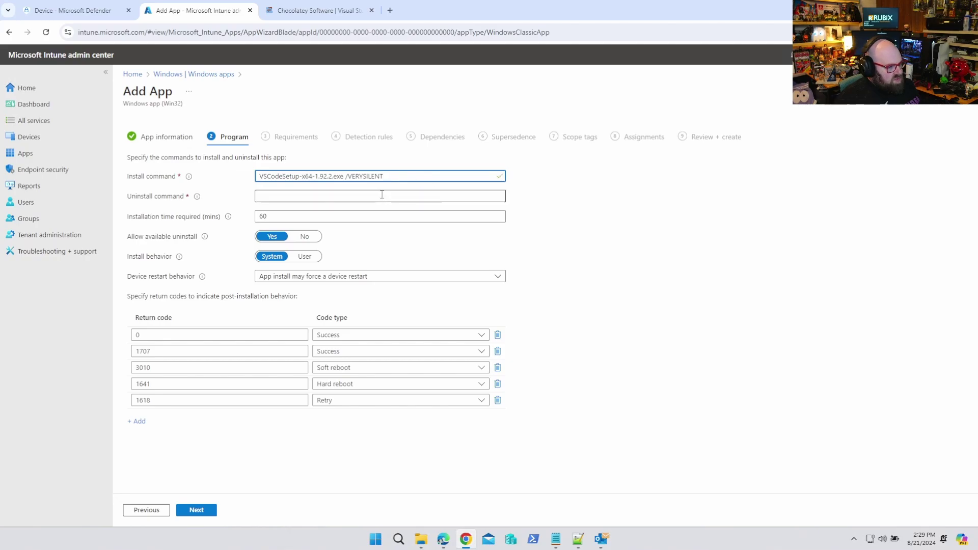
Step: Copy "C:\Program Files\Microsoft VS Code\unins000.exe" /SILENT from the Notepad notes into the uninstall command and continue to Requirements
{"action": "mouse_move", "coordinate": [562, 535]}
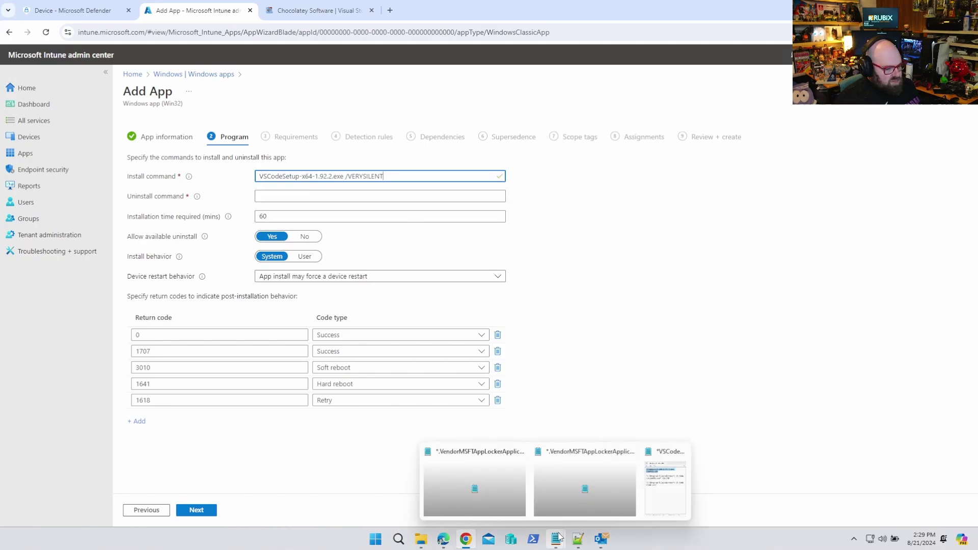
{"action": "left_click", "coordinate": [657, 476]}
{"action": "triple_click", "coordinate": [826, 253]}
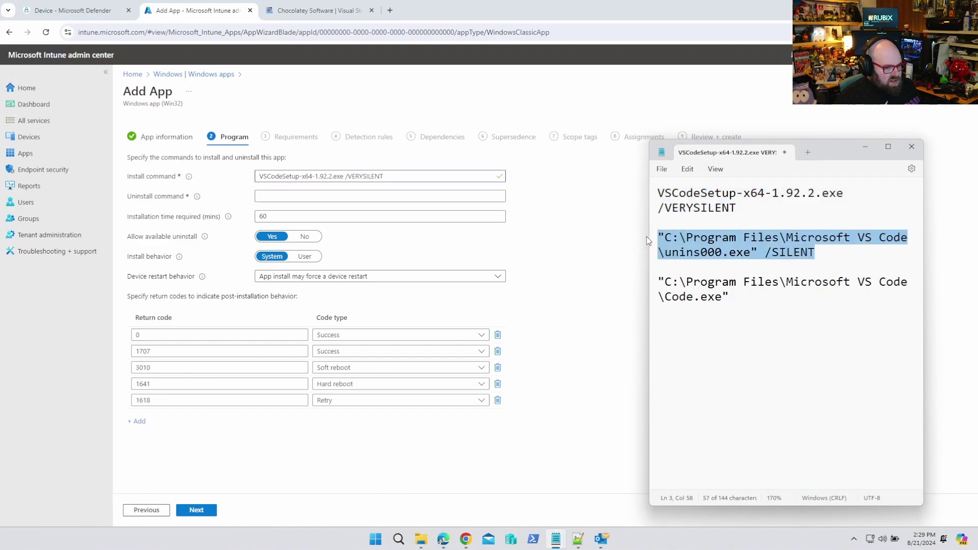
{"action": "left_click", "coordinate": [341, 197]}
{"action": "key", "text": "ctrl+v"}
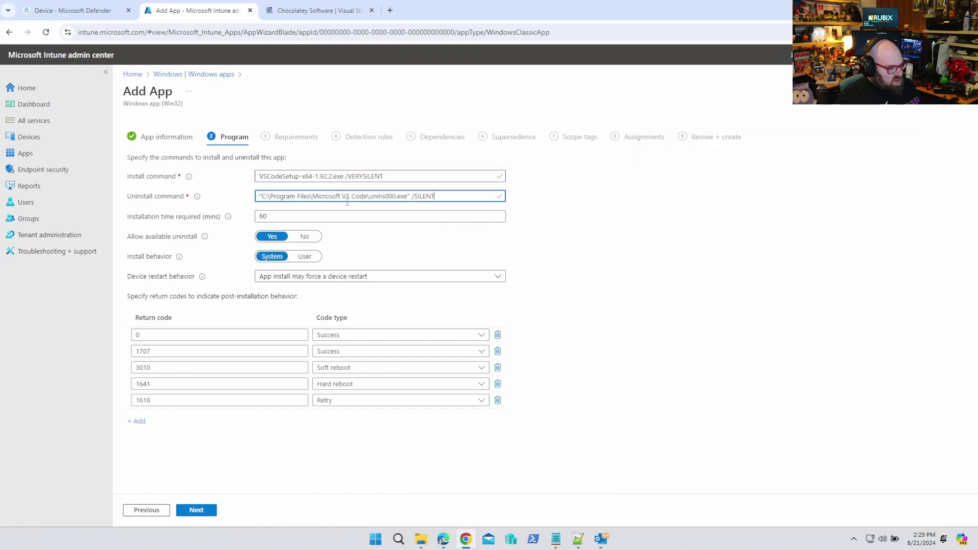
{"action": "left_click", "coordinate": [190, 511]}
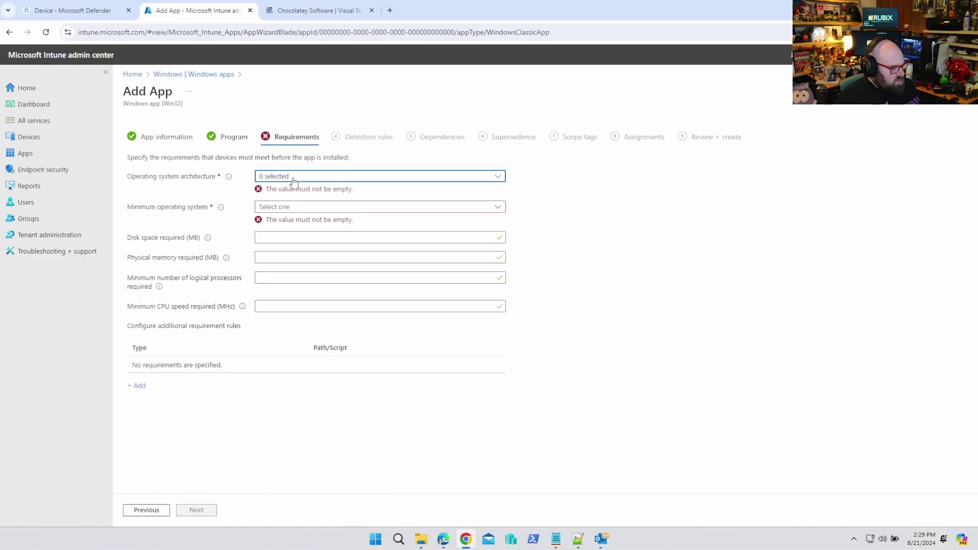
Step: Require both operating system architectures and the first listed minimum operating system, and continue to the detection rules
{"action": "left_click", "coordinate": [294, 182]}
{"action": "left_click", "coordinate": [270, 190]}
{"action": "left_click", "coordinate": [270, 207]}
{"action": "left_click", "coordinate": [710, 244]}
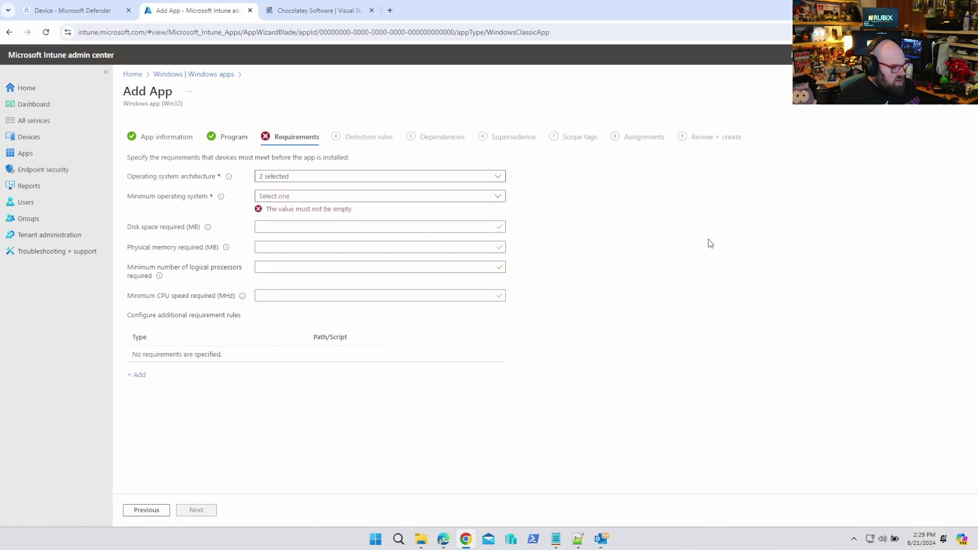
{"action": "left_click", "coordinate": [401, 198]}
{"action": "left_click", "coordinate": [393, 211]}
{"action": "left_click", "coordinate": [194, 511]}
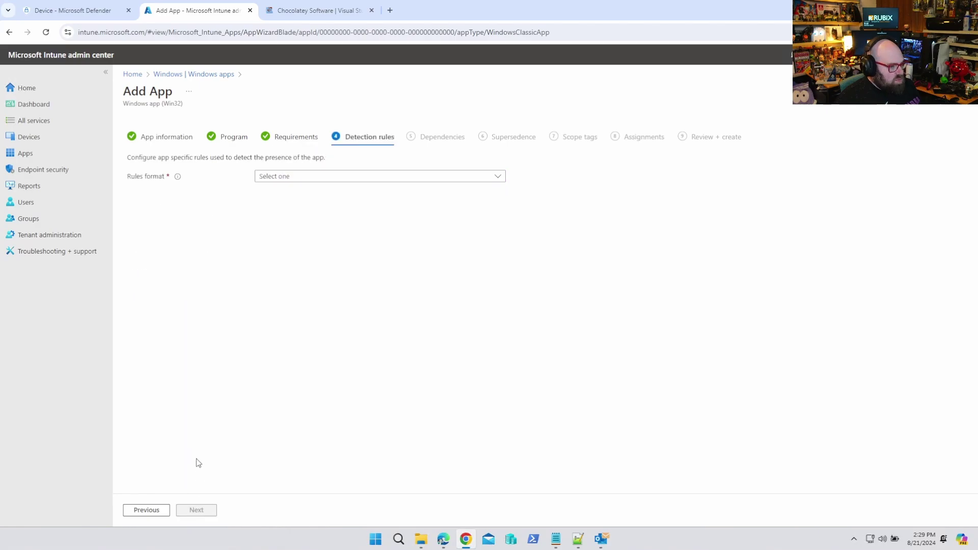
Step: Set the rules format to manually configured detection rules and add a rule of type File
{"action": "left_click", "coordinate": [348, 178]}
{"action": "left_click", "coordinate": [334, 191]}
{"action": "left_click", "coordinate": [139, 239]}
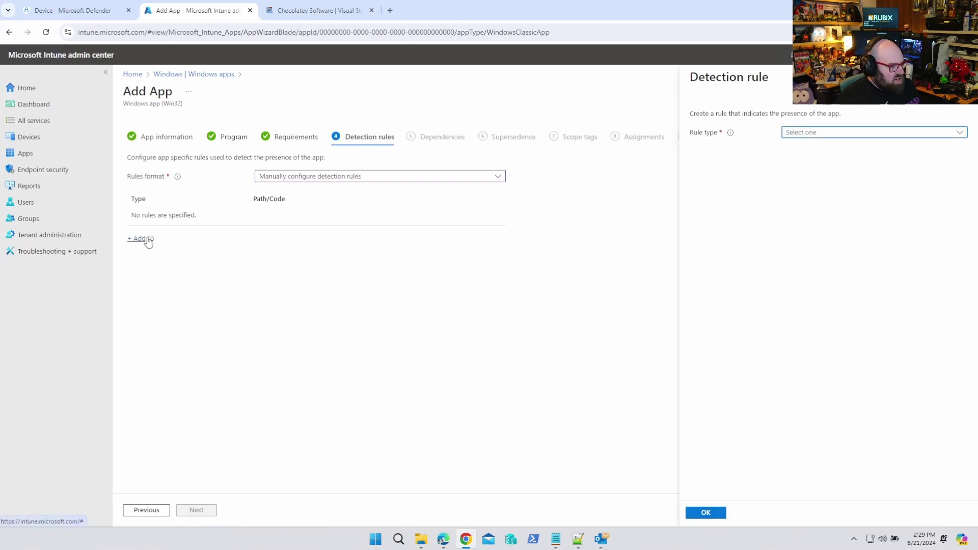
{"action": "left_click", "coordinate": [836, 134]}
{"action": "left_click", "coordinate": [812, 169]}
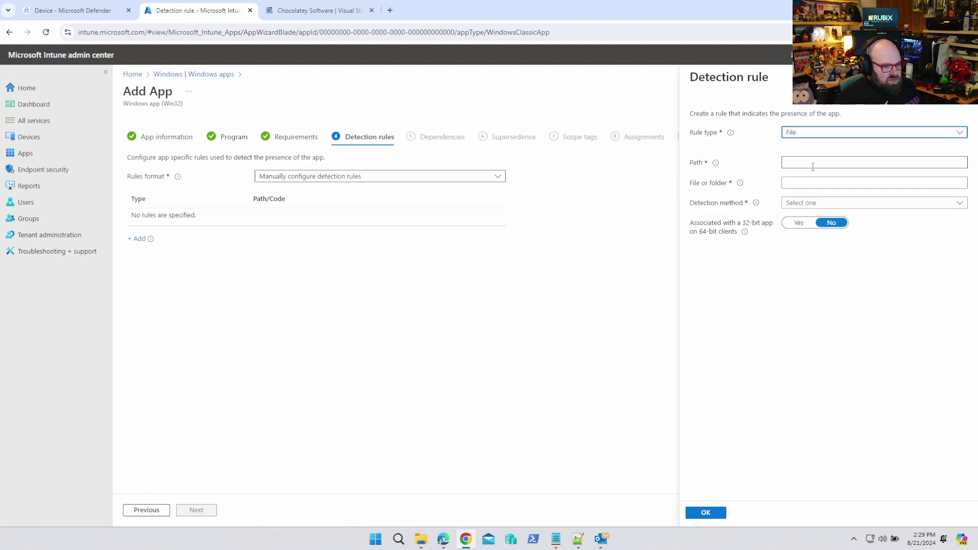
Step: Using the Code.exe path from the Notepad notes, set the rule's path to C:\Program Files\Microsoft VS Code and its file to Code.exe
{"action": "mouse_move", "coordinate": [552, 543]}
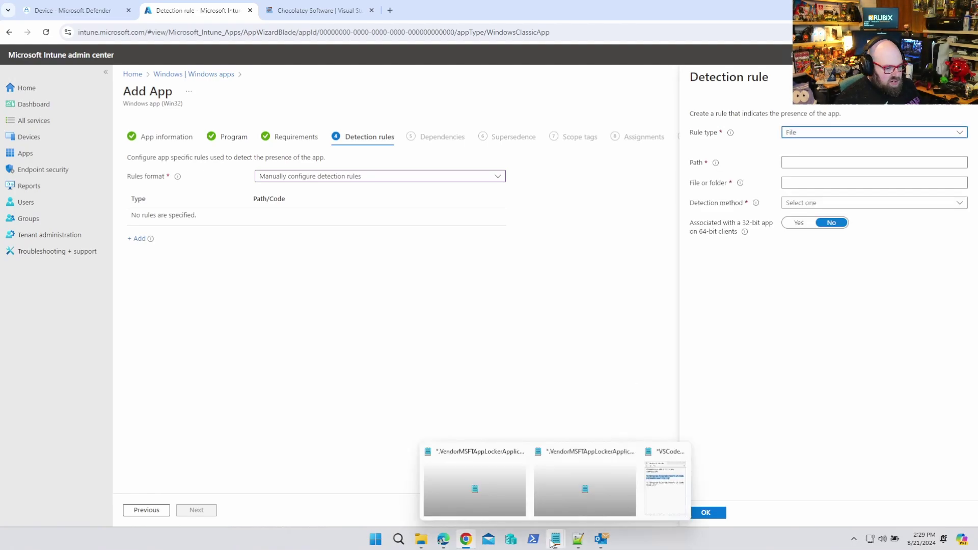
{"action": "left_click", "coordinate": [660, 487]}
{"action": "left_click_drag", "start_coordinate": [794, 295], "coordinate": [649, 287]}
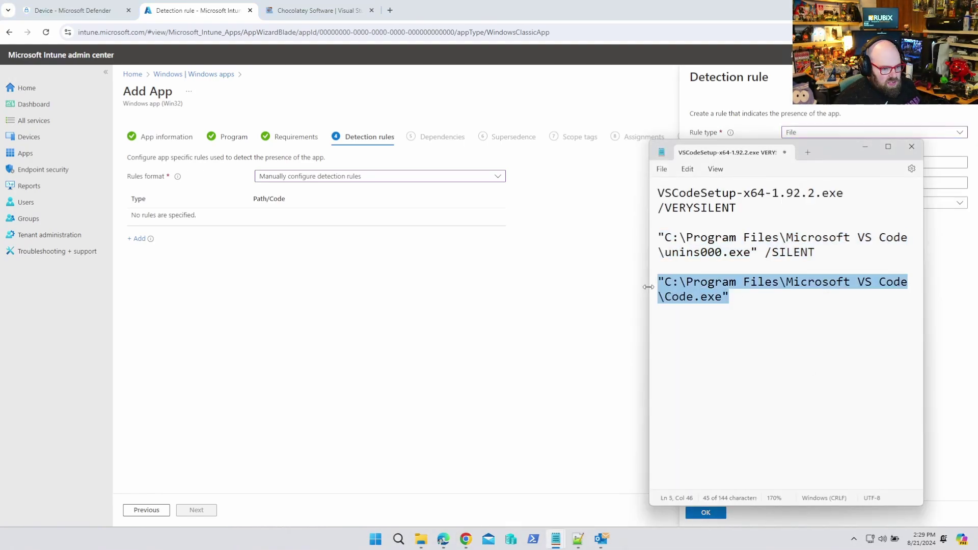
{"action": "key", "text": "alt+Tab"}
{"action": "left_click", "coordinate": [839, 162]}
{"action": "key", "text": "ctrl+v"}
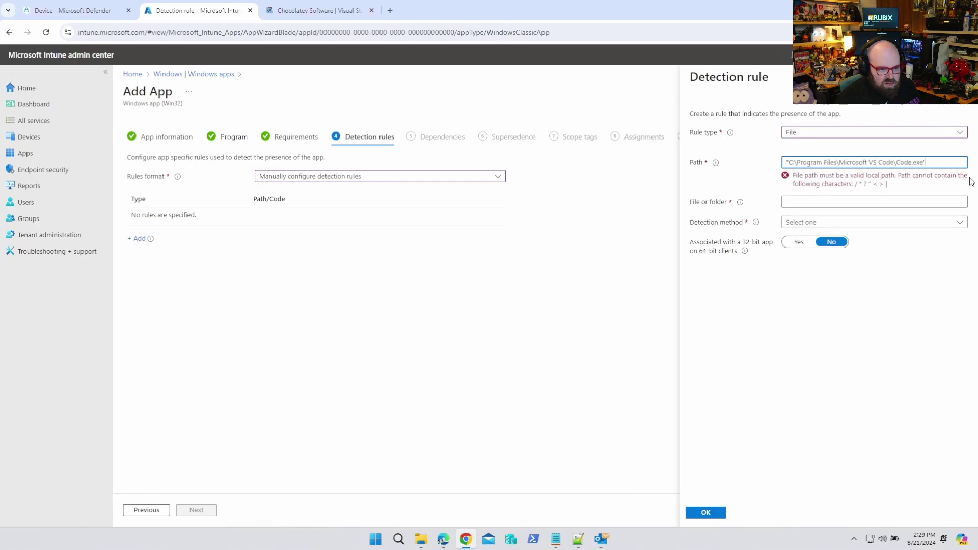
{"action": "key", "text": "Delete"}
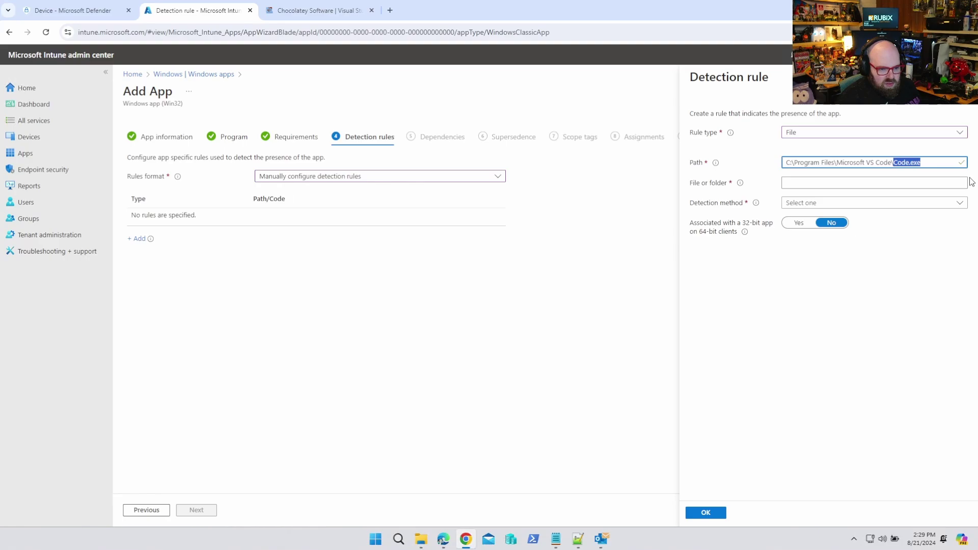
{"action": "key", "text": "BackSpace"}
{"action": "key", "text": "Tab"}
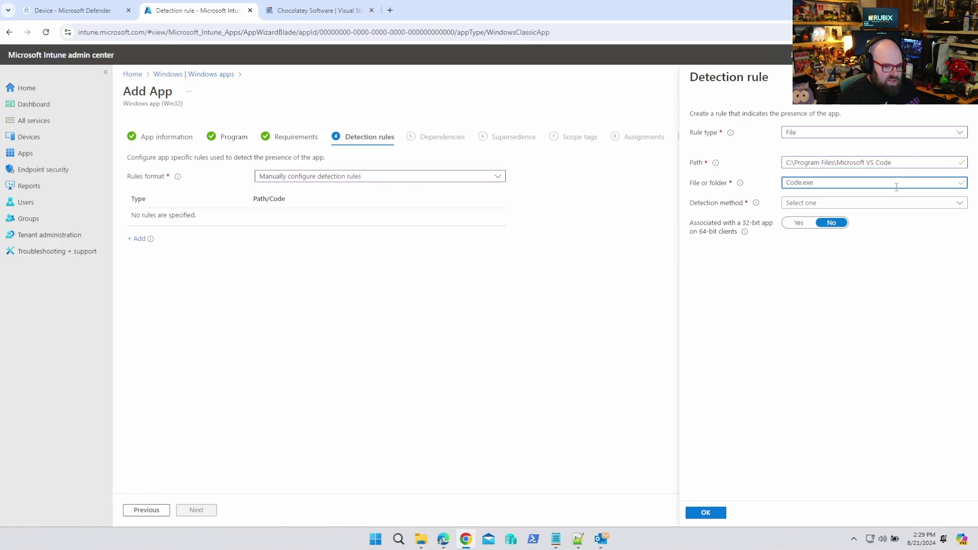
Step: Set the rule's detection method to String (version), greater than or equal to 1.92.2, and save the rule
{"action": "left_click", "coordinate": [819, 203]}
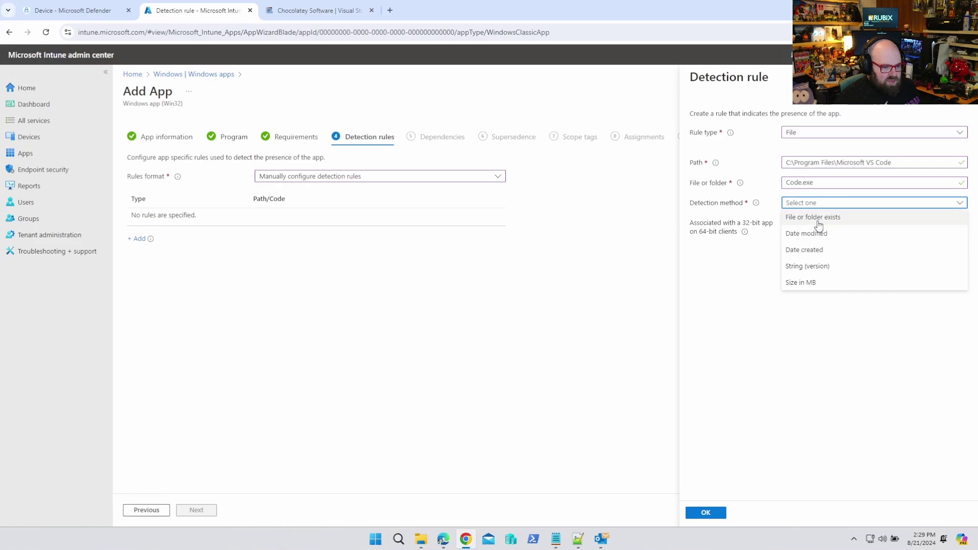
{"action": "left_click", "coordinate": [819, 218]}
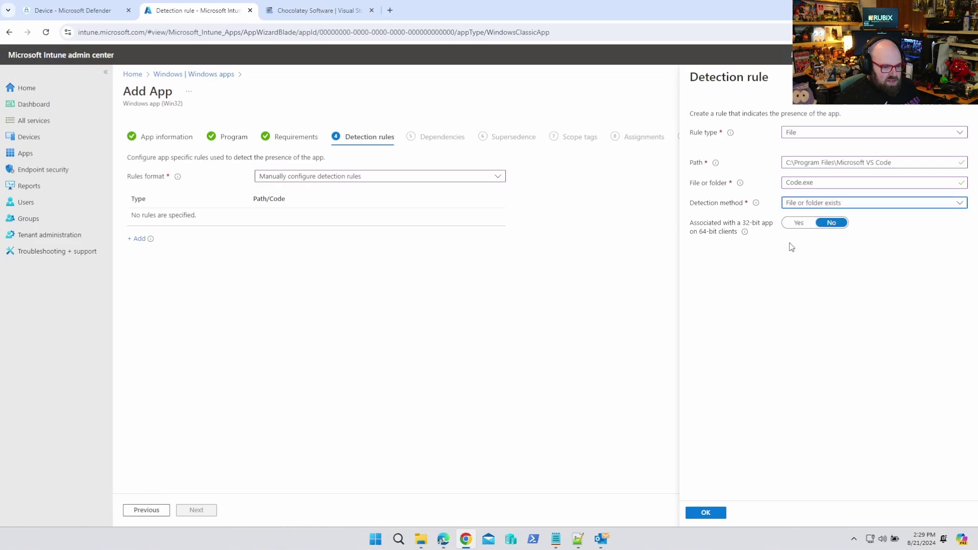
{"action": "left_click", "coordinate": [843, 203]}
{"action": "left_click", "coordinate": [830, 266]}
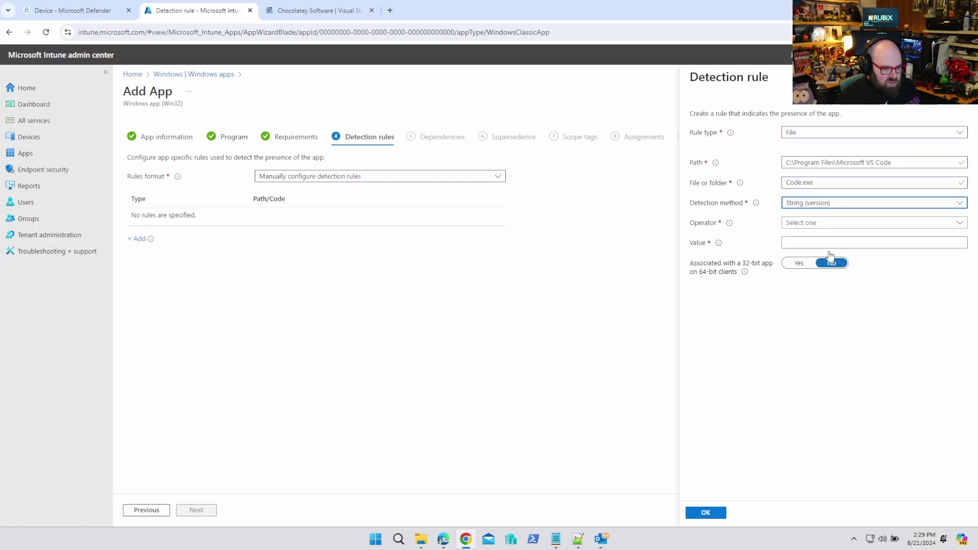
{"action": "left_click", "coordinate": [821, 223]}
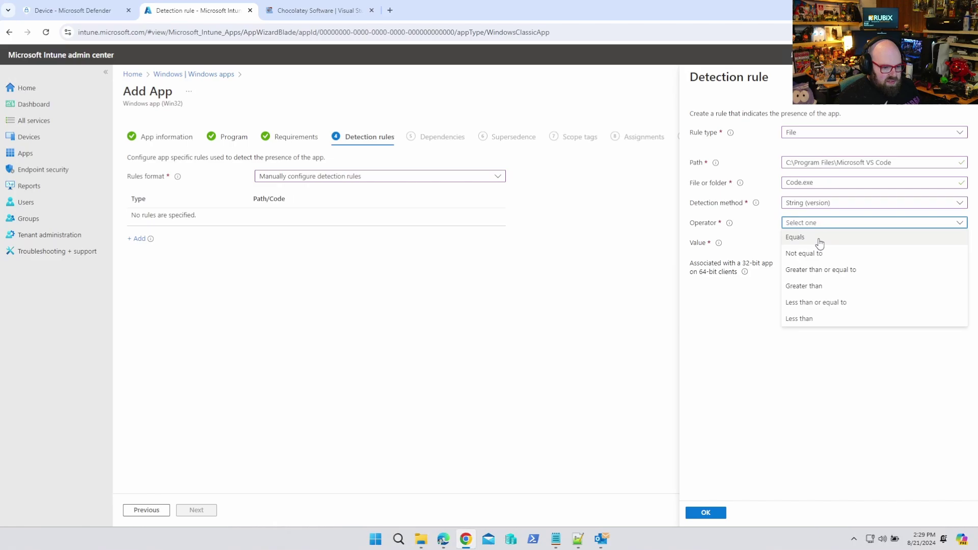
{"action": "left_click", "coordinate": [818, 270]}
{"action": "left_click", "coordinate": [817, 242]}
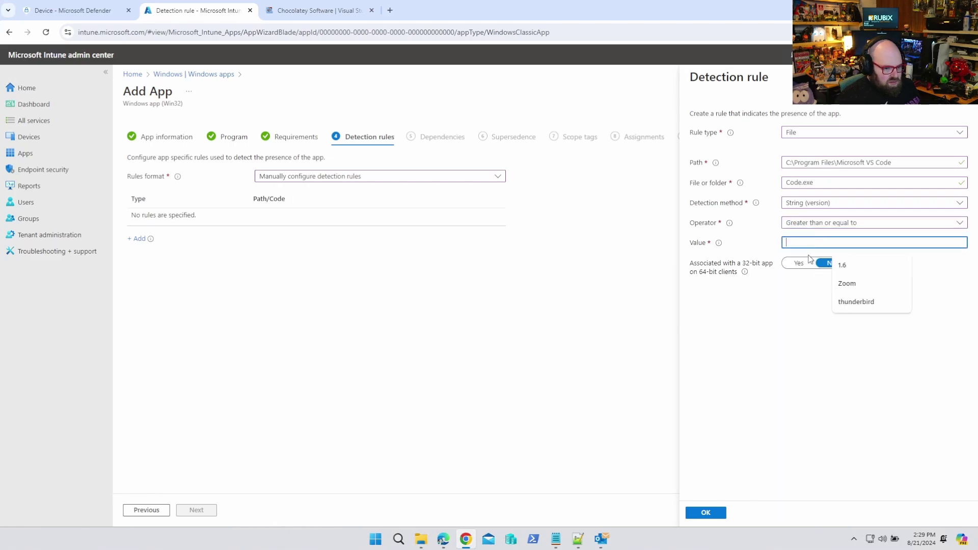
{"action": "type", "text": "1.92.2"}
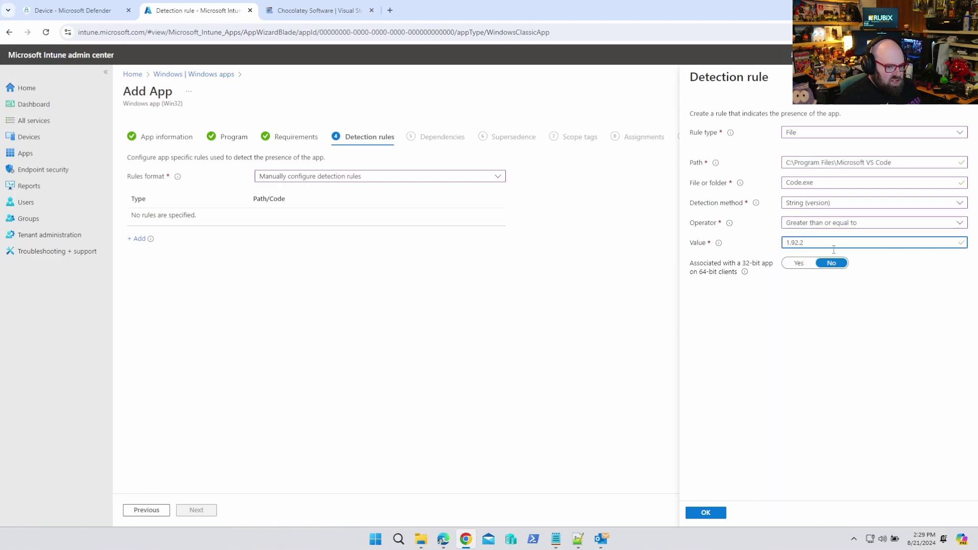
{"action": "left_click", "coordinate": [842, 358]}
{"action": "left_click", "coordinate": [706, 513]}
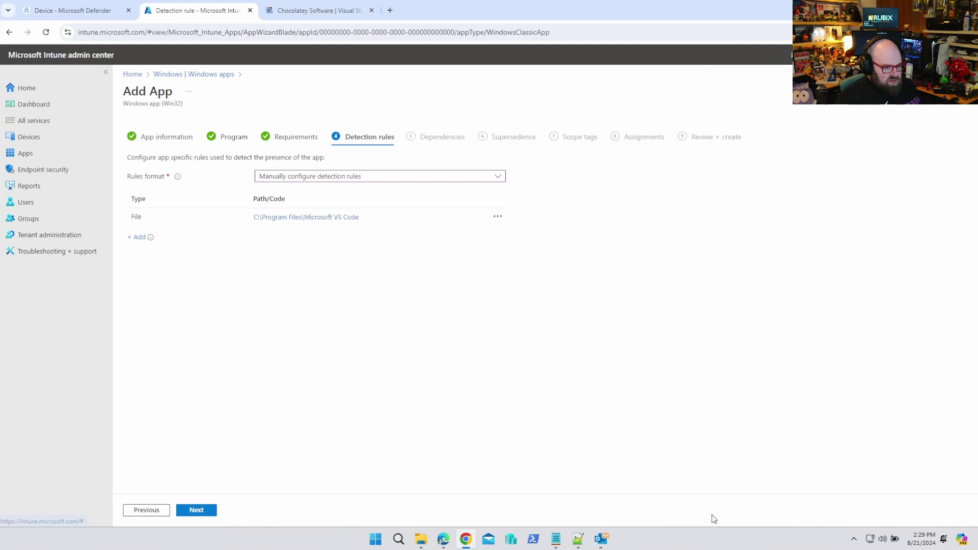
Step: Proceed to Review + create without adding dependencies, supersedence, scope tags or assignments
{"action": "left_click", "coordinate": [196, 514]}
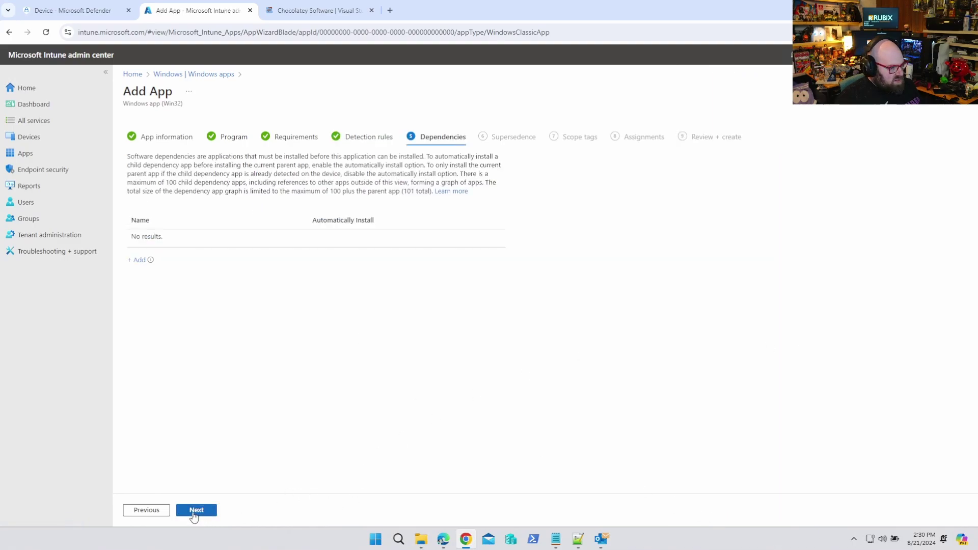
{"action": "left_click", "coordinate": [195, 515]}
{"action": "left_click", "coordinate": [195, 515]}
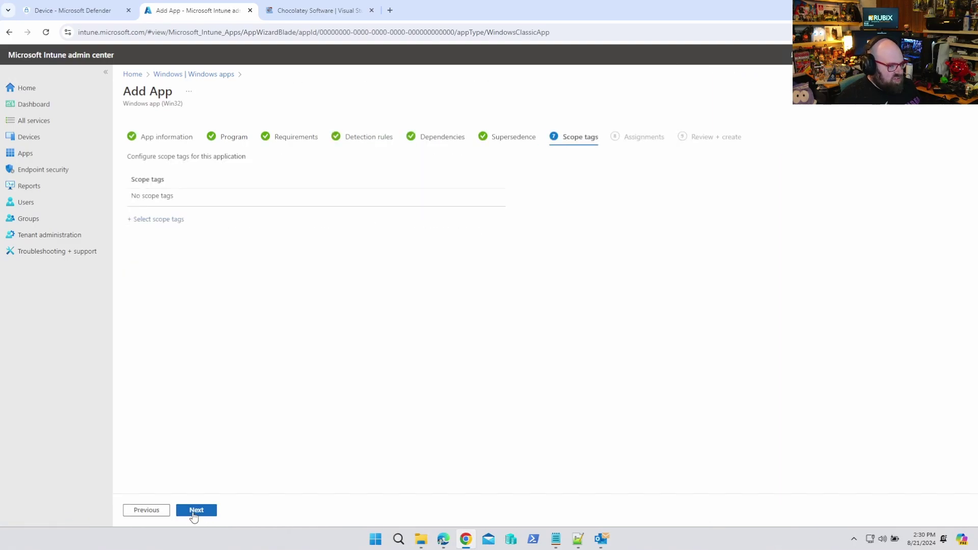
{"action": "left_click", "coordinate": [194, 514]}
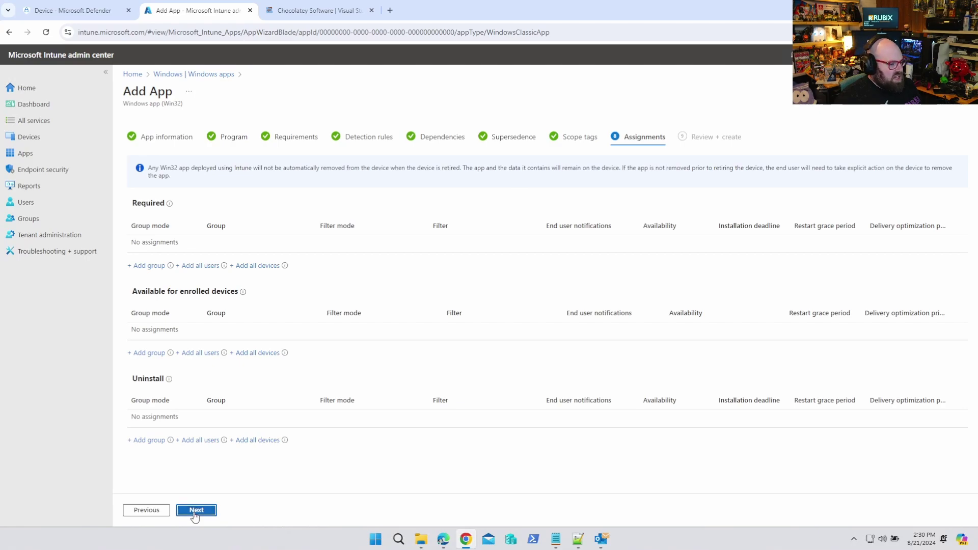
{"action": "left_click", "coordinate": [195, 514]}
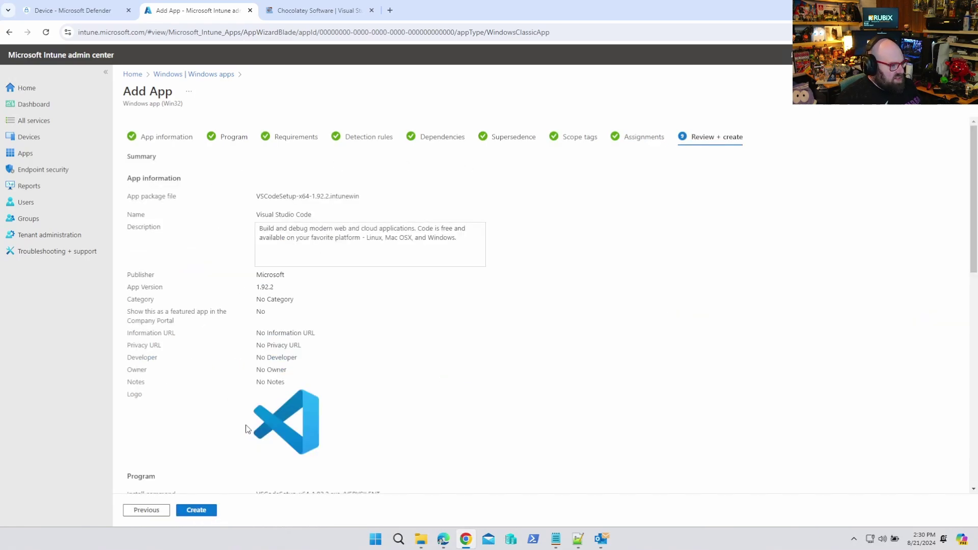